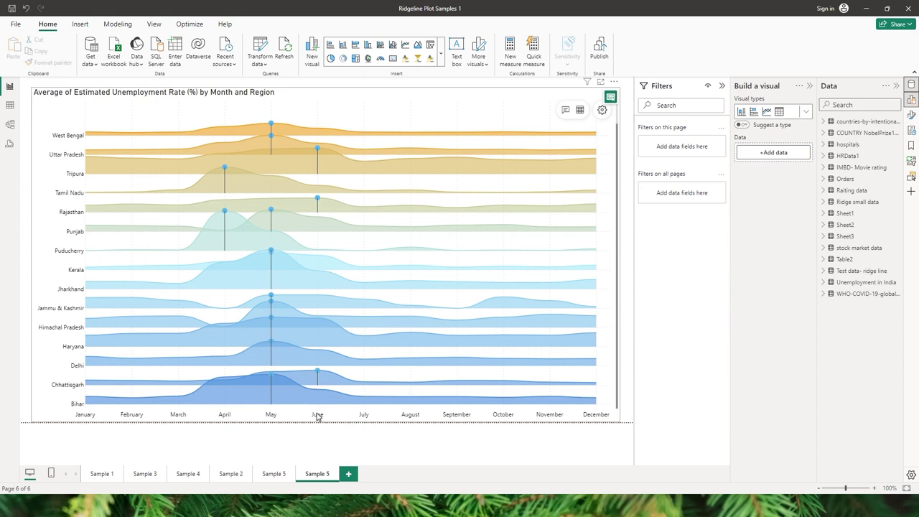
Check the ridge tooltips, then go back to the Nobel Prize ridgeline page
{"action": "mouse_move", "coordinate": [274, 360]}
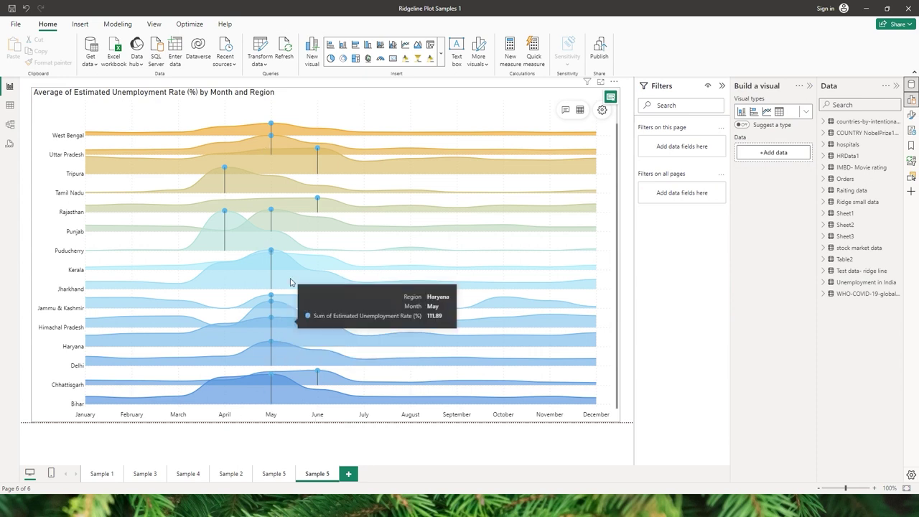
{"action": "mouse_move", "coordinate": [224, 185]}
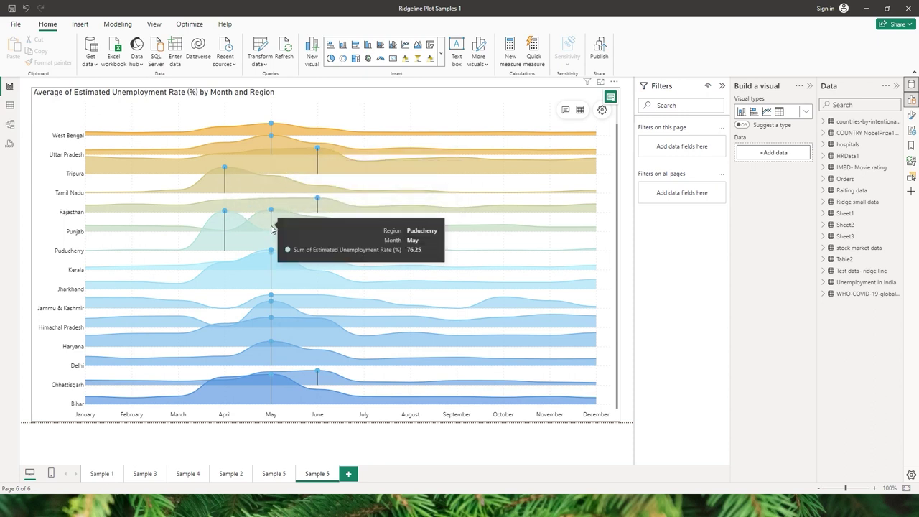
{"action": "key", "text": "ctrl+Page_Up"}
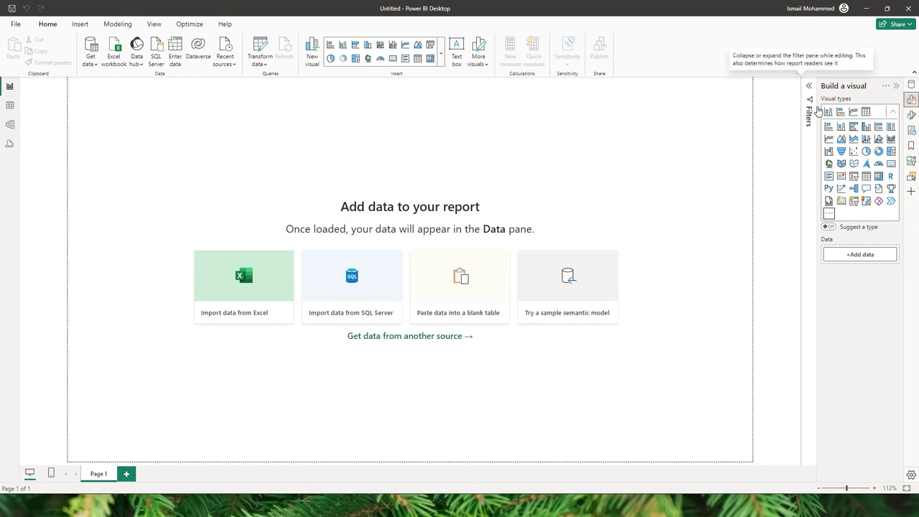
Import the Ridgeline Plot by Powerviz visual from the store, found by searching 'ridge'
{"action": "left_click", "coordinate": [829, 214]}
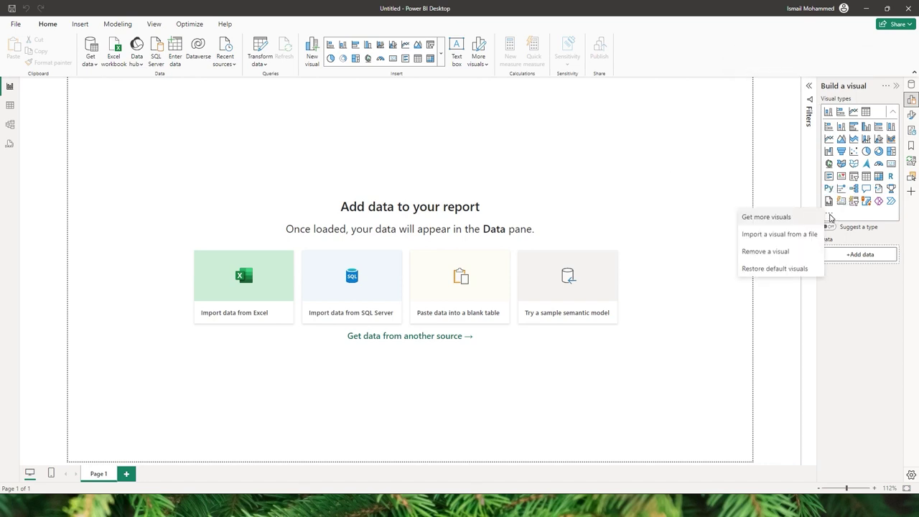
{"action": "left_click", "coordinate": [772, 222]}
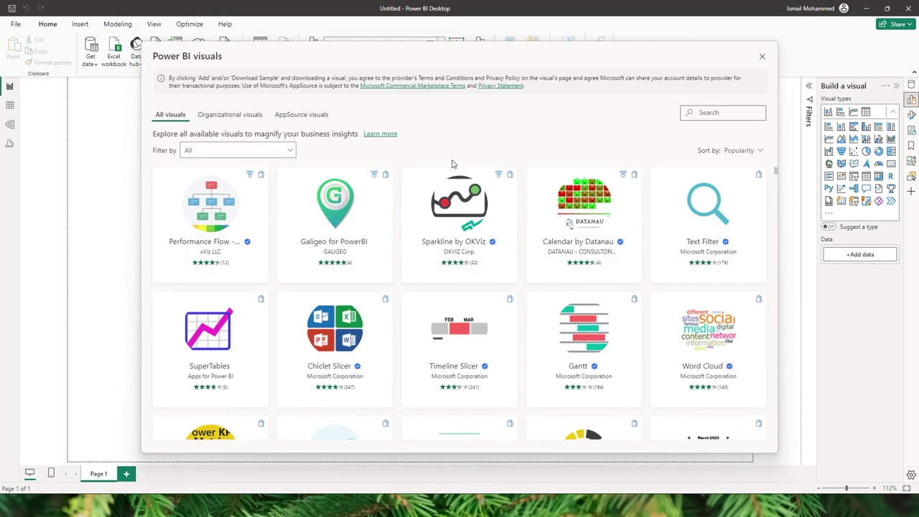
{"action": "type", "text": "ridge"}
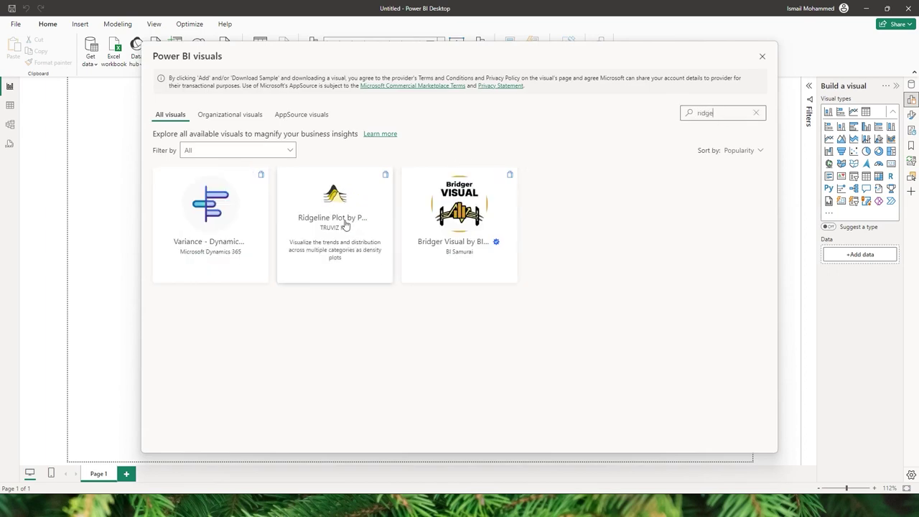
{"action": "left_click", "coordinate": [343, 222]}
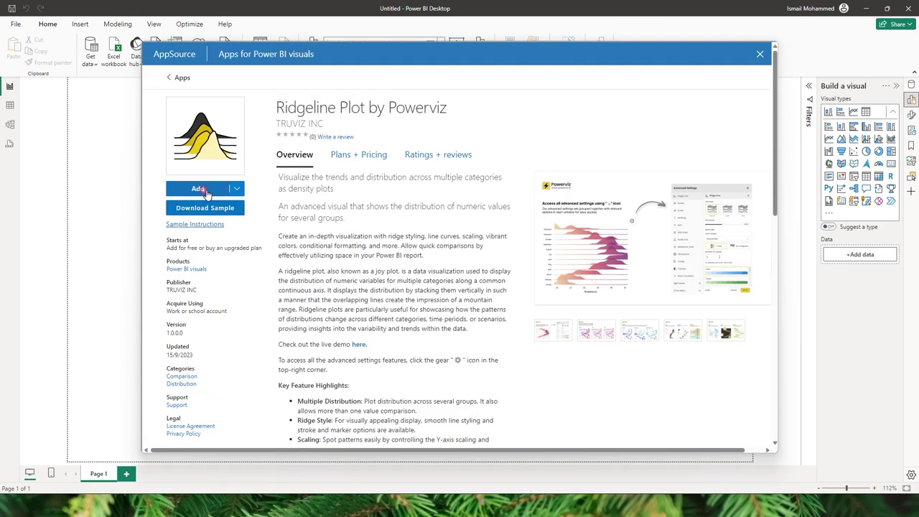
{"action": "left_click", "coordinate": [201, 189]}
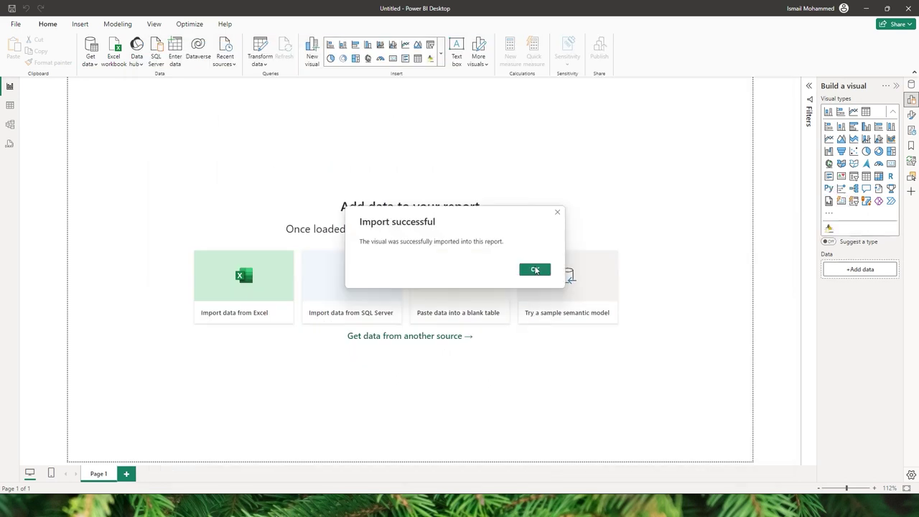
{"action": "left_click", "coordinate": [532, 270]}
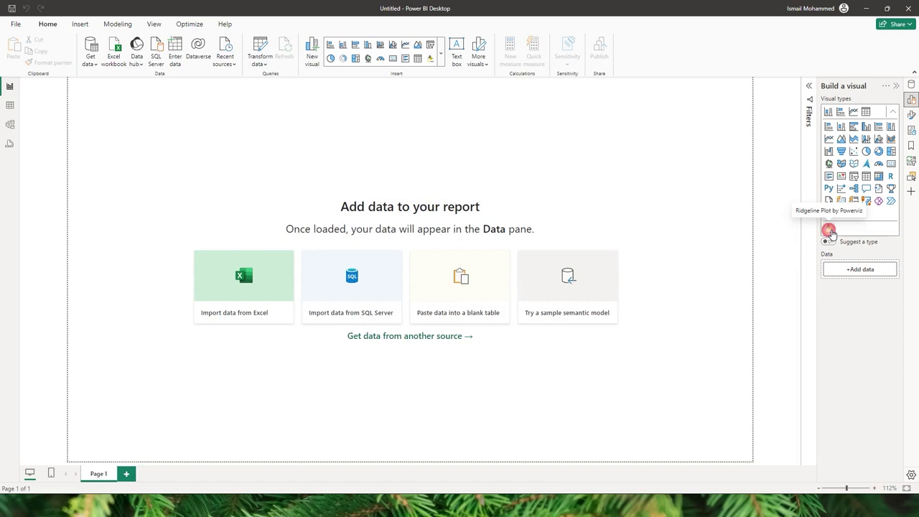
Insert a Ridgeline Plot visual on the page and enlarge it
{"action": "left_click", "coordinate": [829, 228]}
{"action": "left_click_drag", "start_coordinate": [223, 228], "coordinate": [454, 326]}
{"action": "left_click", "coordinate": [554, 124]}
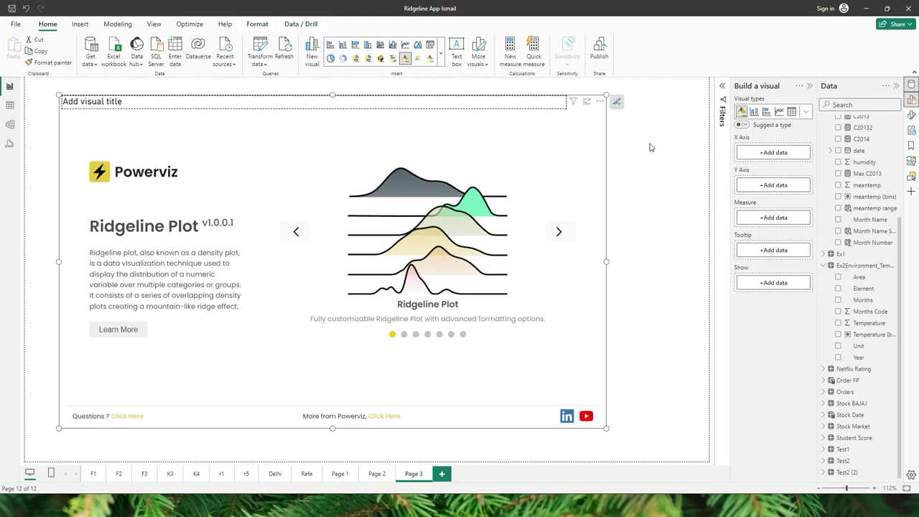
Plot Count of Temperature by Temperature (bins) per Year and open the Advanced Settings
{"action": "left_click", "coordinate": [839, 334]}
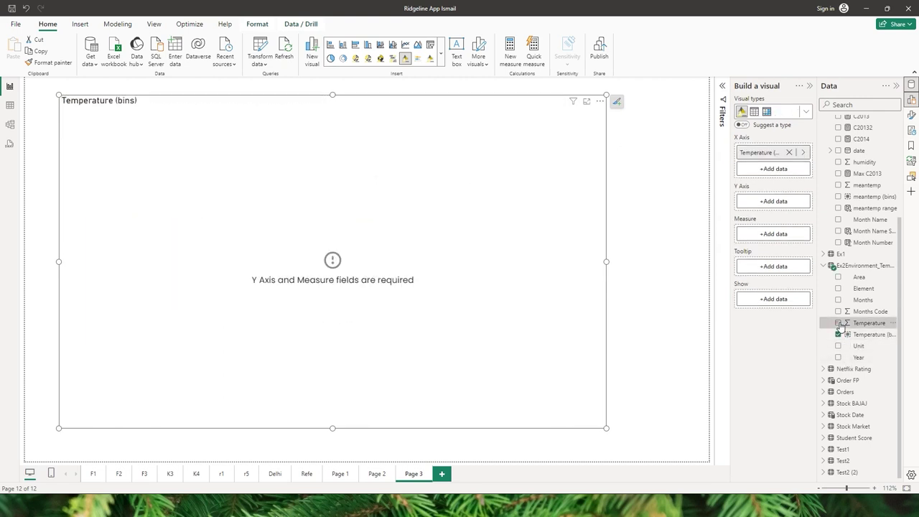
{"action": "left_click", "coordinate": [838, 323]}
{"action": "right_click", "coordinate": [755, 236]}
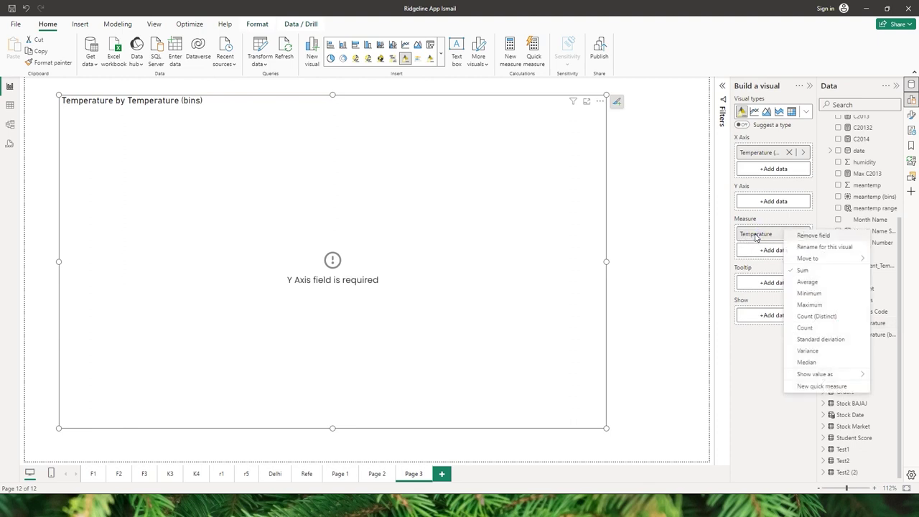
{"action": "left_click", "coordinate": [804, 328]}
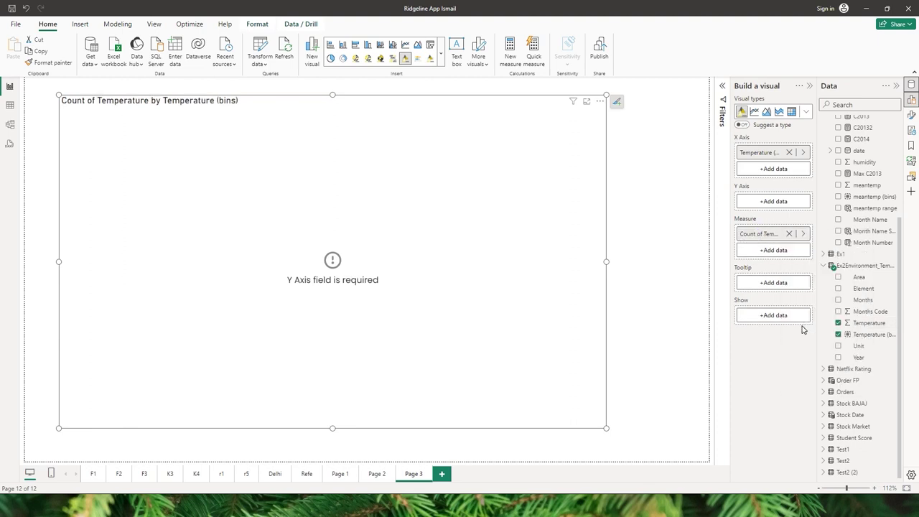
{"action": "left_click", "coordinate": [838, 357]}
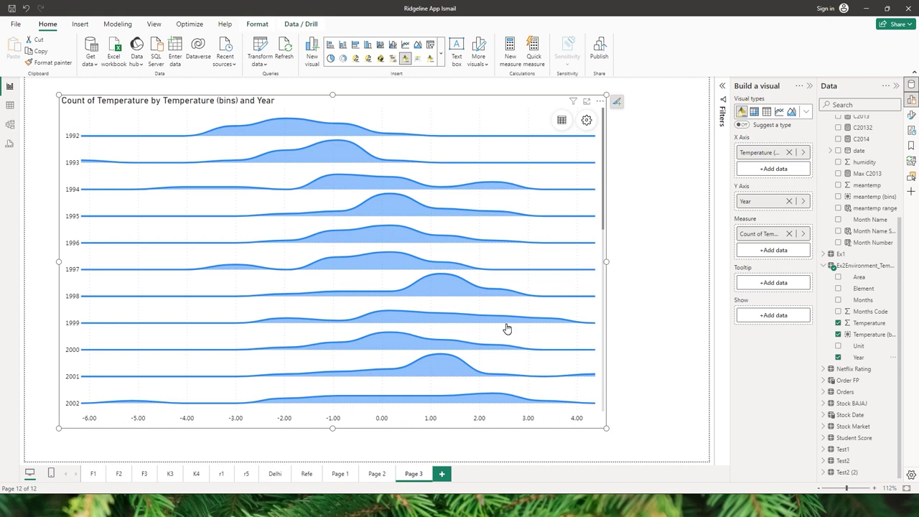
{"action": "left_click", "coordinate": [586, 120]}
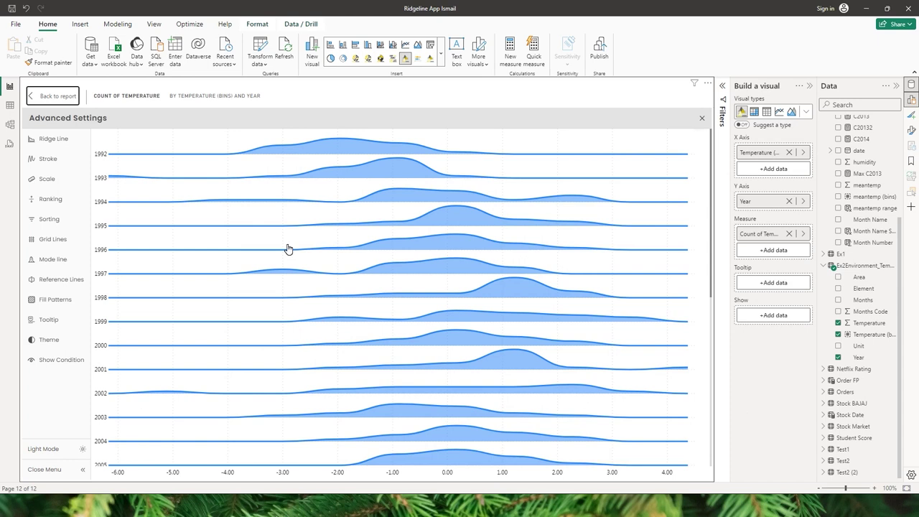
Try the Linear and then the Step ridge line styles, applying each
{"action": "left_click", "coordinate": [60, 147]}
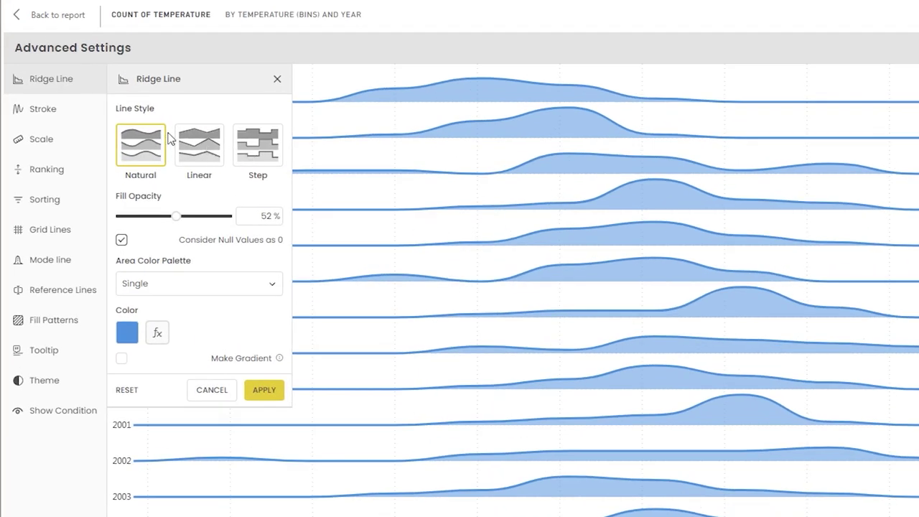
{"action": "left_click", "coordinate": [213, 158]}
{"action": "left_click", "coordinate": [263, 159]}
{"action": "left_click", "coordinate": [221, 168]}
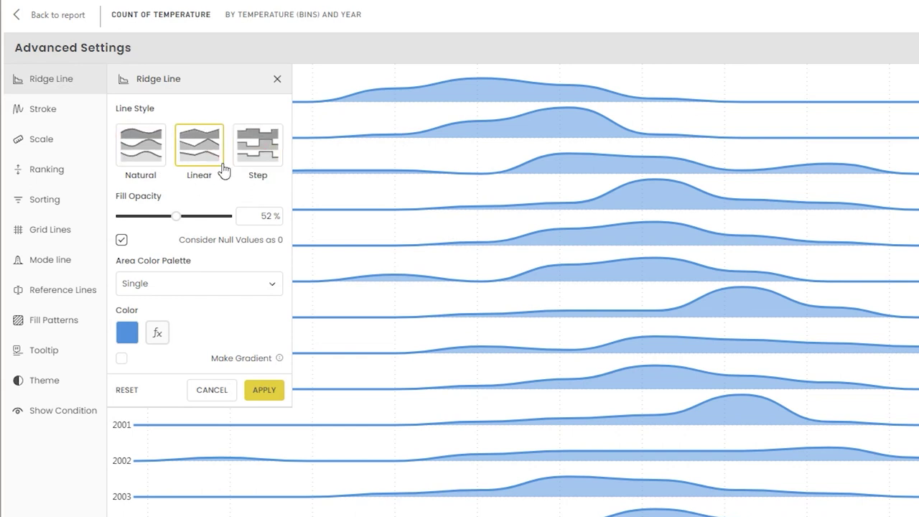
{"action": "left_click", "coordinate": [265, 394]}
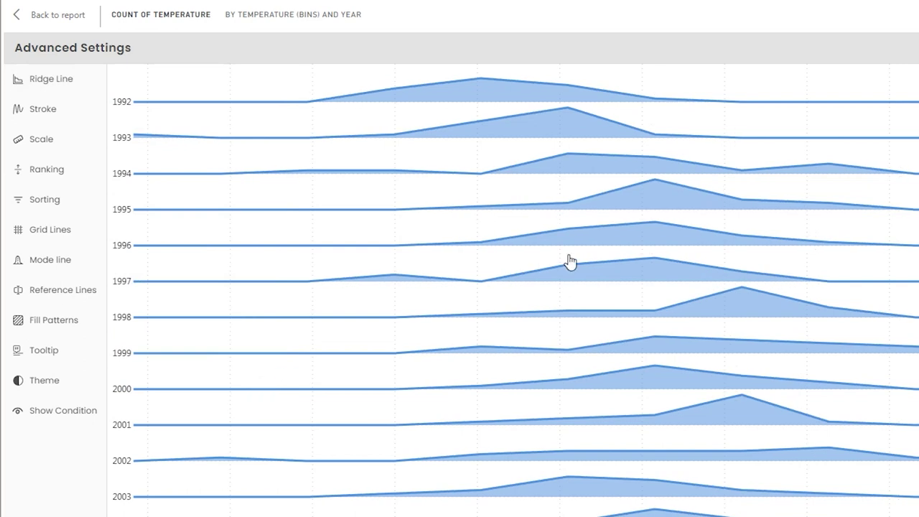
{"action": "left_click", "coordinate": [77, 85]}
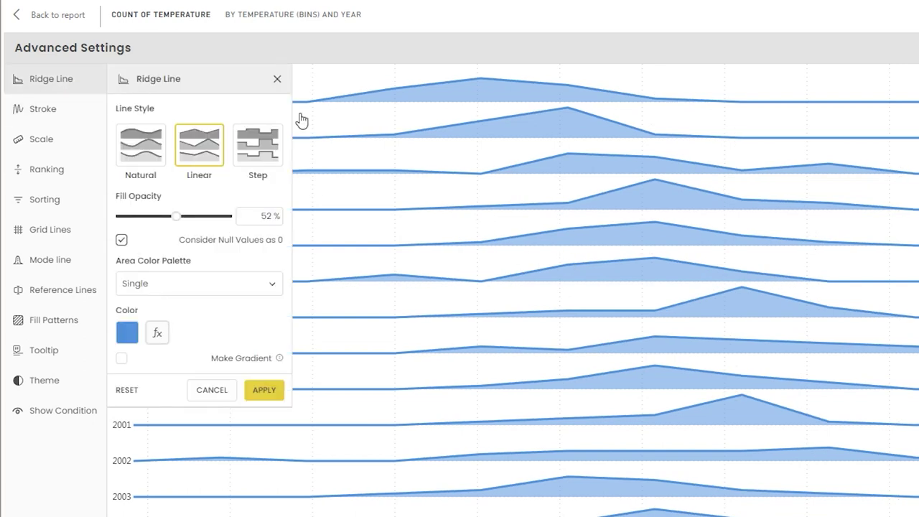
{"action": "left_click", "coordinate": [263, 156]}
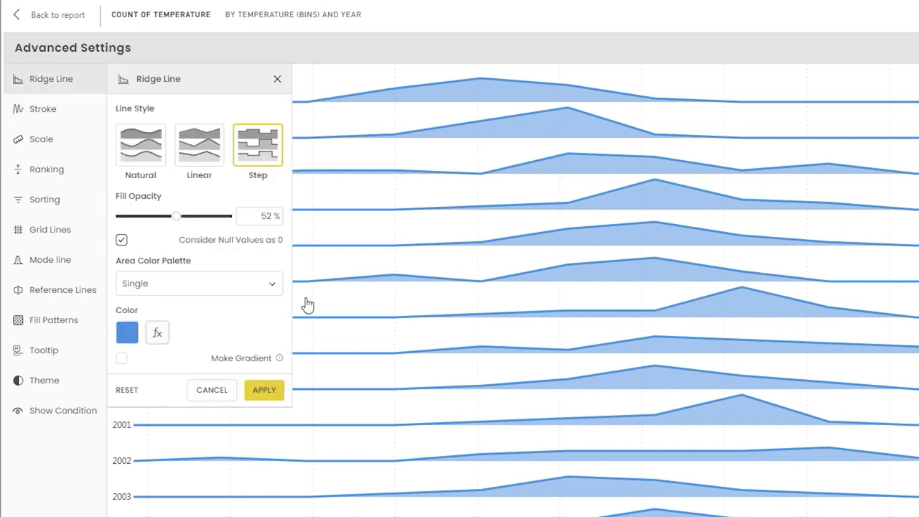
{"action": "left_click", "coordinate": [266, 391]}
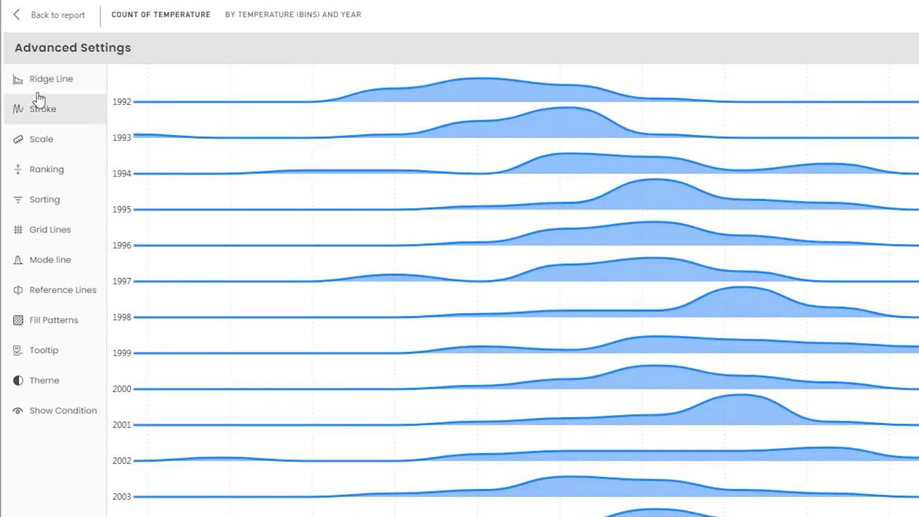
Raise the ridge fill opacity to about 80% and apply it
{"action": "left_click", "coordinate": [66, 87]}
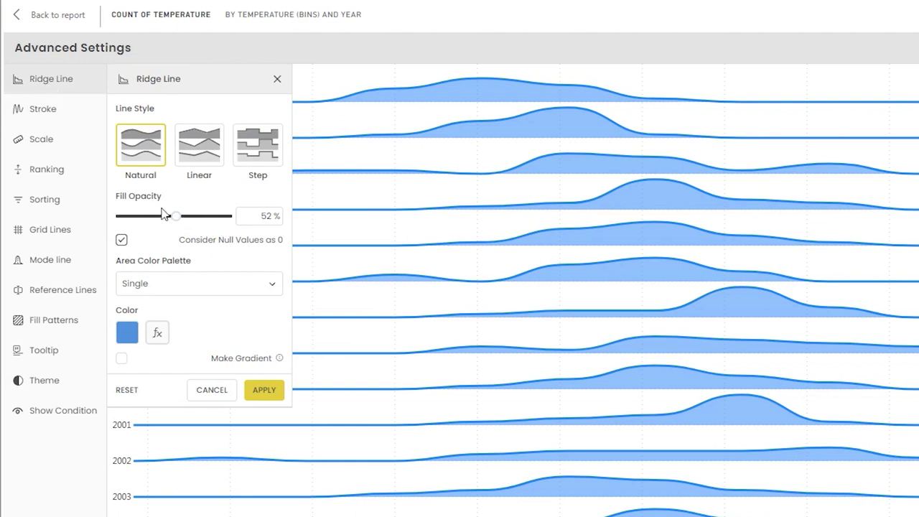
{"action": "mouse_move", "coordinate": [475, 102]}
{"action": "left_click_drag", "start_coordinate": [180, 226], "coordinate": [213, 225]}
{"action": "left_click", "coordinate": [272, 392]}
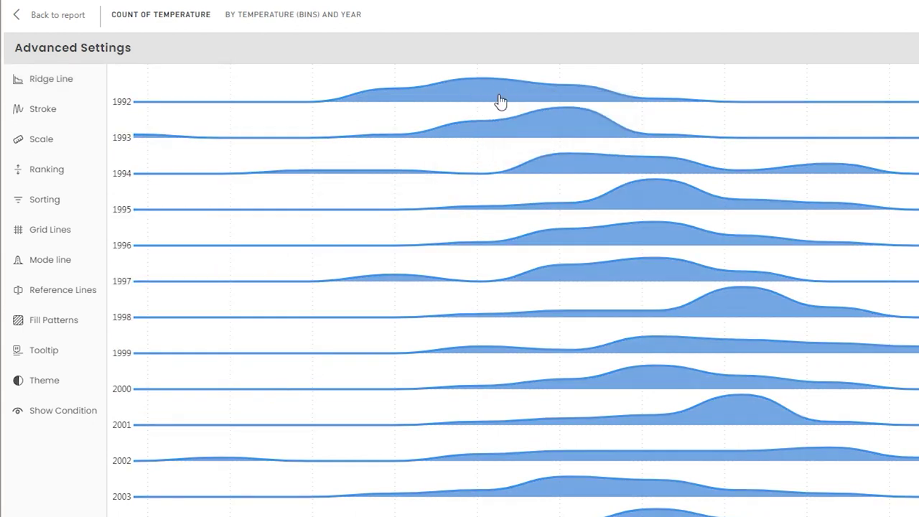
Colour the ridges with the Power BI Theme area palette, then revisit the palette list
{"action": "left_click", "coordinate": [50, 79]}
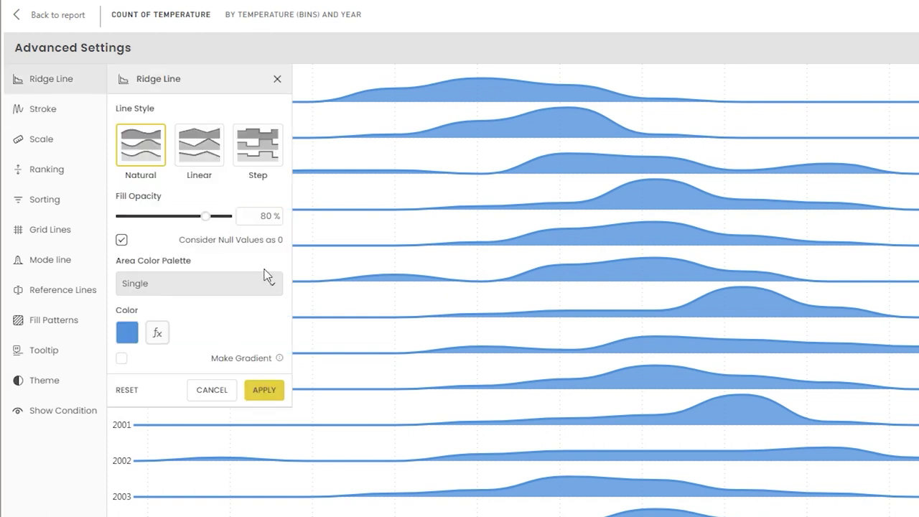
{"action": "left_click", "coordinate": [211, 279]}
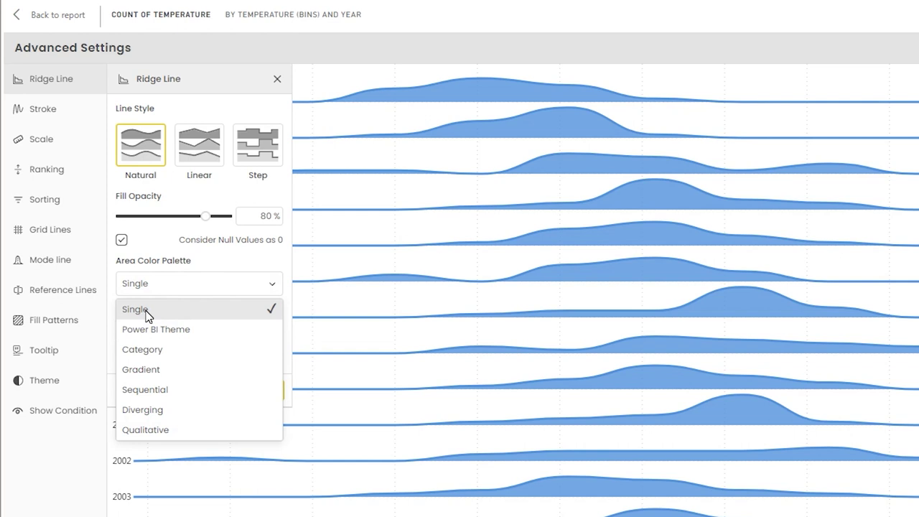
{"action": "left_click", "coordinate": [161, 329]}
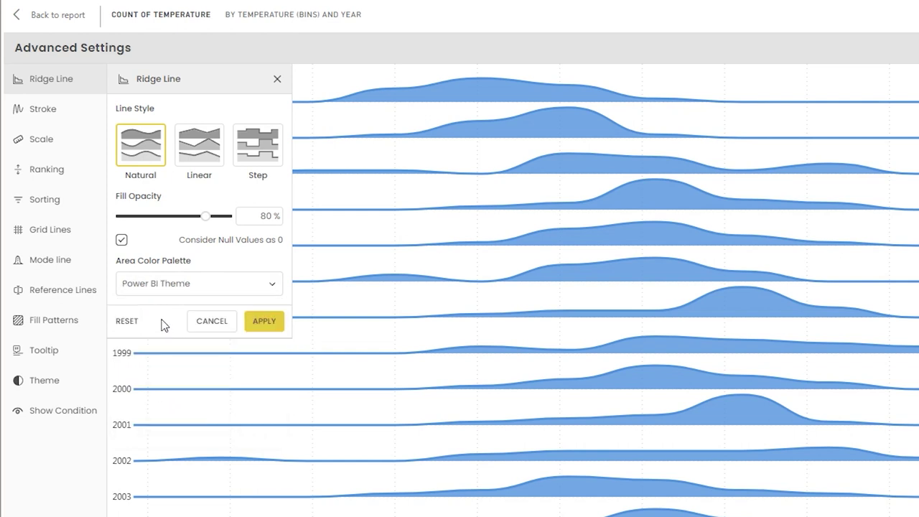
{"action": "left_click", "coordinate": [269, 328]}
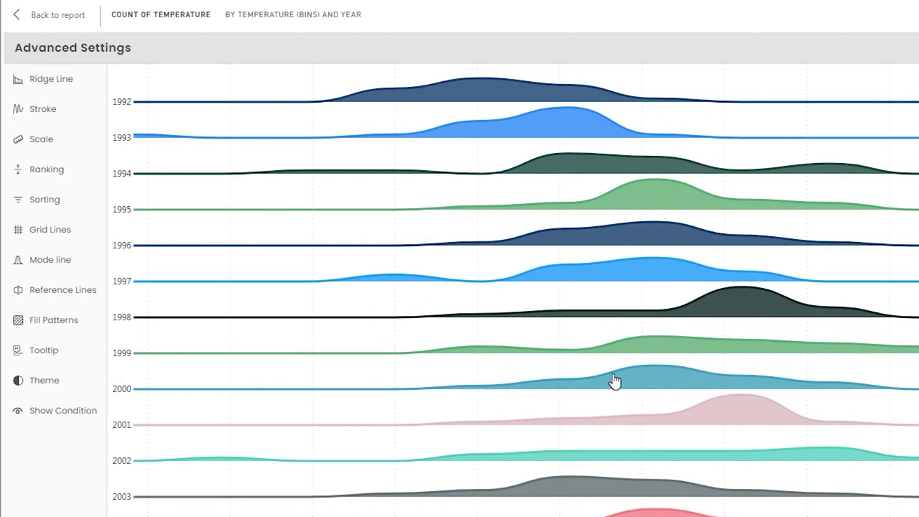
{"action": "left_click", "coordinate": [57, 86]}
{"action": "left_click", "coordinate": [171, 290]}
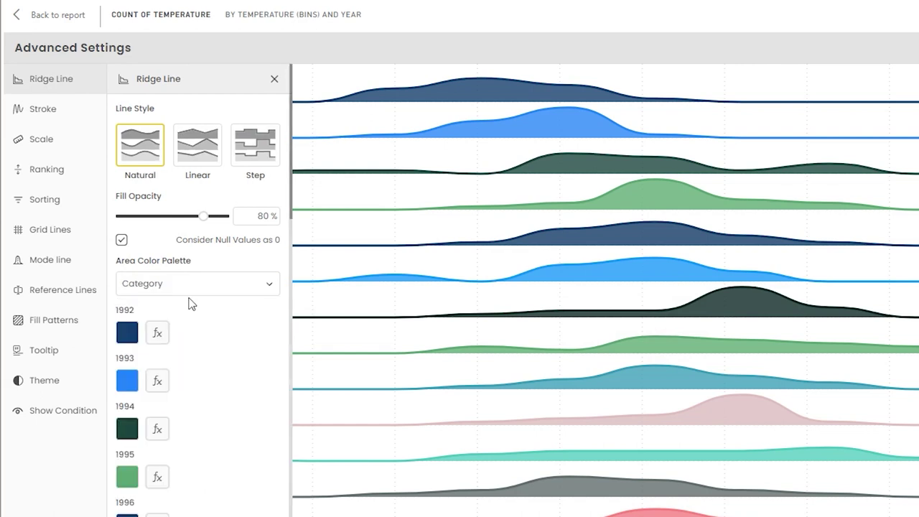
{"action": "left_click_drag", "start_coordinate": [290, 177], "coordinate": [283, 225]}
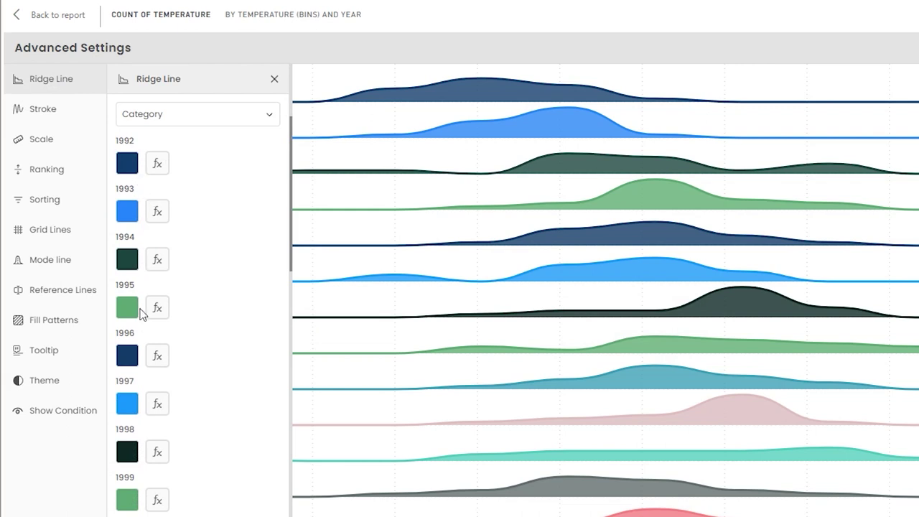
{"action": "left_click", "coordinate": [185, 115]}
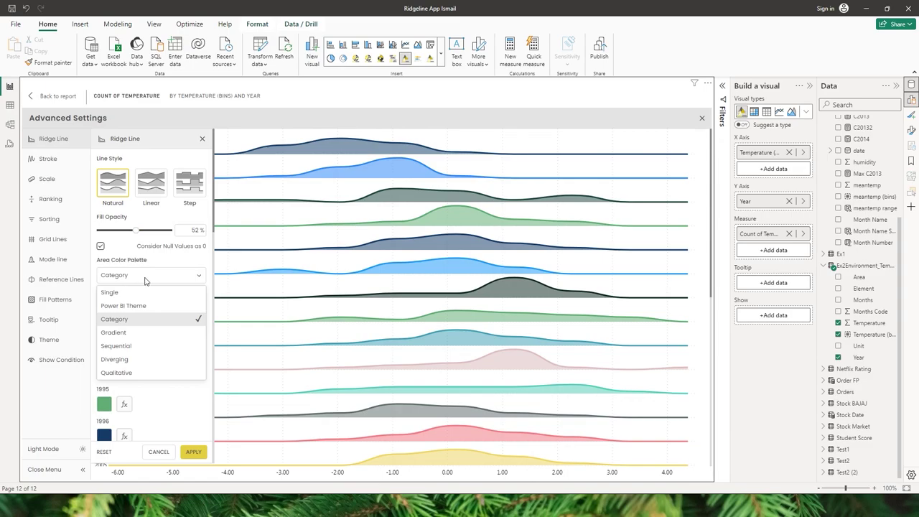
Apply a Gradient area palette with orange FF7800 minimum and blue maximum
{"action": "left_click", "coordinate": [136, 333]}
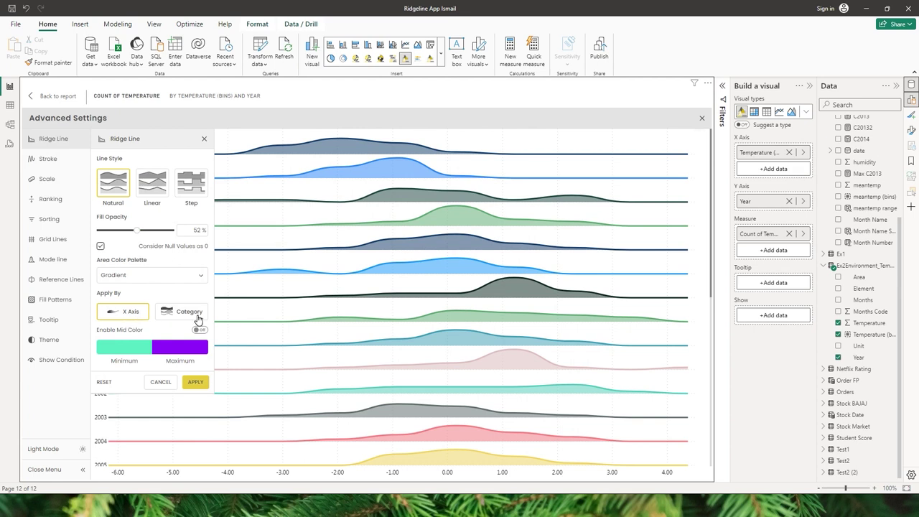
{"action": "left_click", "coordinate": [136, 348]}
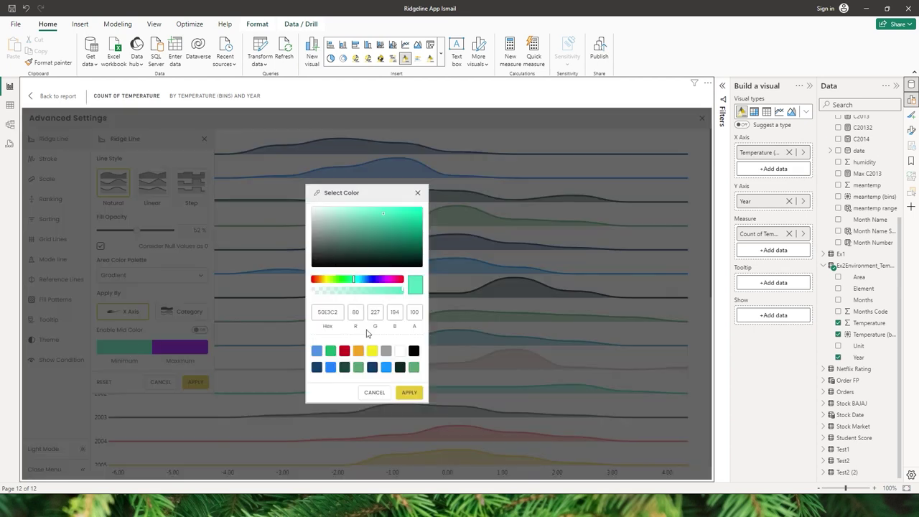
{"action": "left_click", "coordinate": [317, 280]}
{"action": "left_click_drag", "start_coordinate": [357, 260], "coordinate": [429, 205]}
{"action": "left_click", "coordinate": [405, 391]}
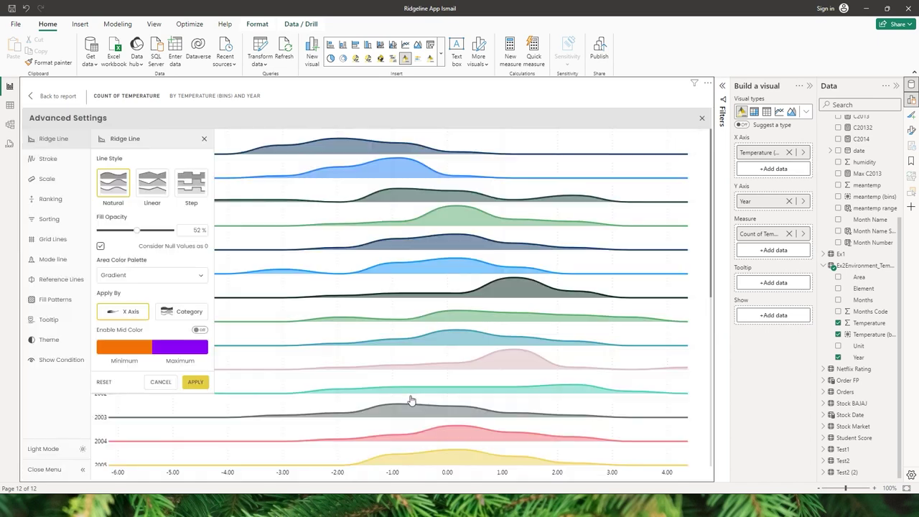
{"action": "left_click", "coordinate": [193, 343]}
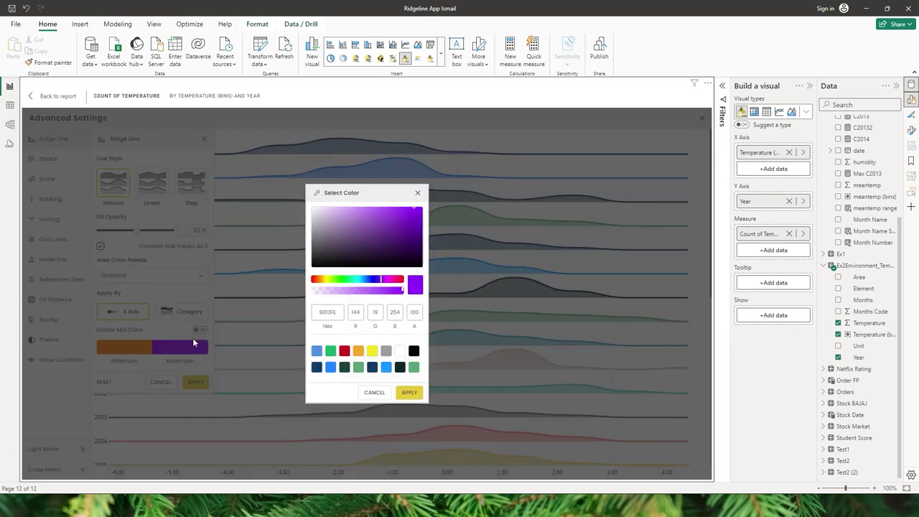
{"action": "left_click", "coordinate": [331, 367]}
{"action": "left_click", "coordinate": [409, 392]}
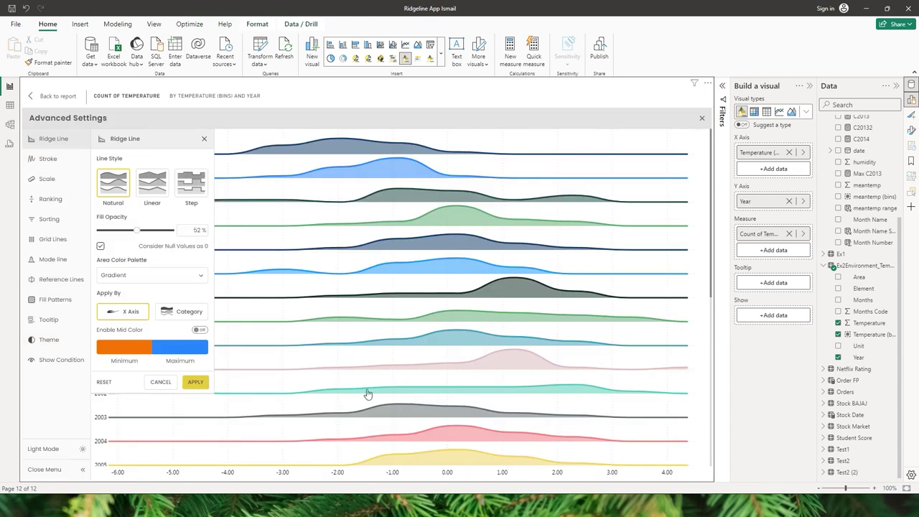
{"action": "left_click", "coordinate": [195, 382]}
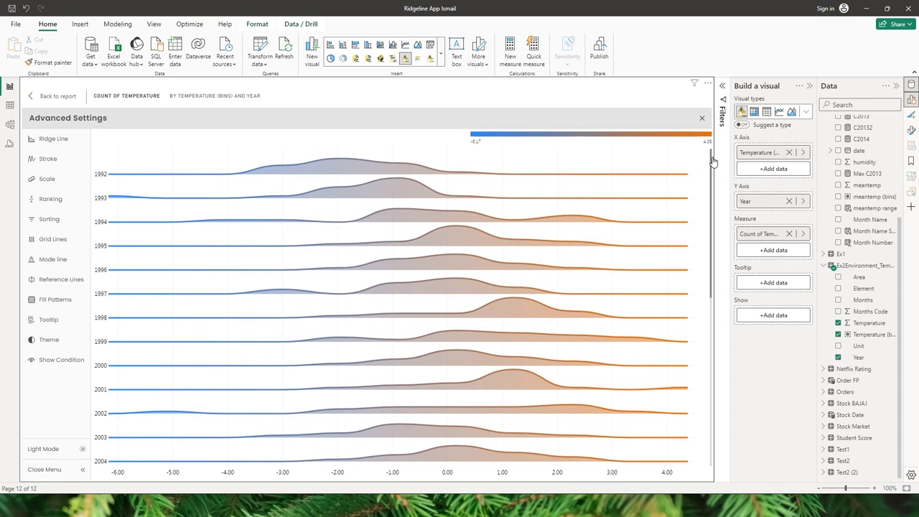
Add a yellow mid colour to the gradient and apply the three-colour gradient
{"action": "scroll", "coordinate": [711, 272], "scroll_direction": "down", "scroll_amount": 5}
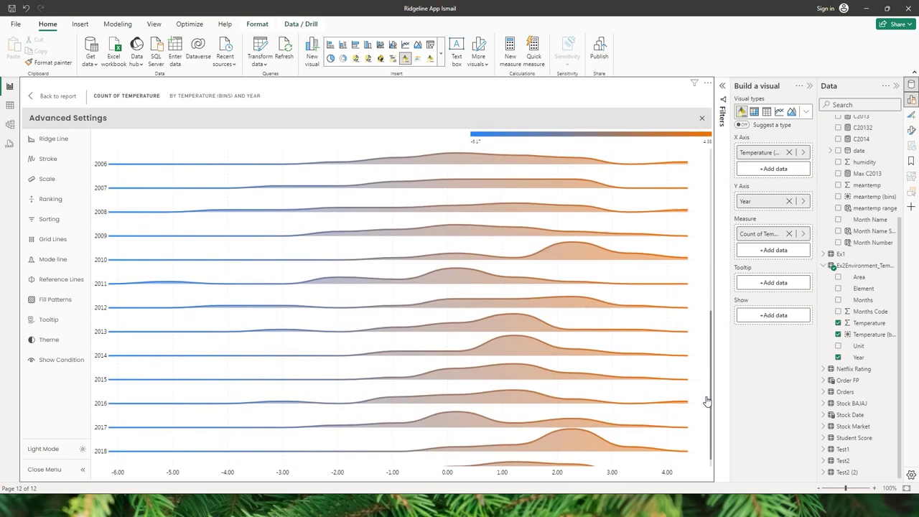
{"action": "left_click", "coordinate": [53, 138]}
{"action": "left_click", "coordinate": [200, 331]}
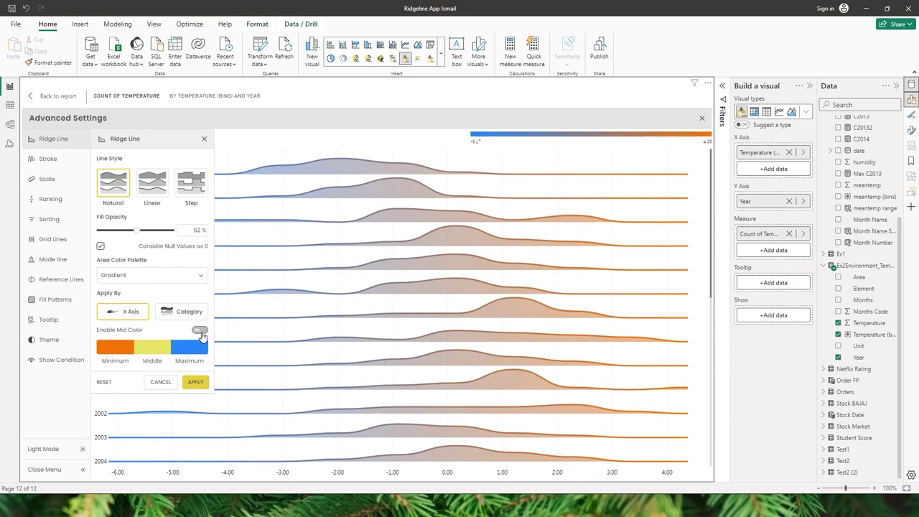
{"action": "left_click", "coordinate": [159, 347]}
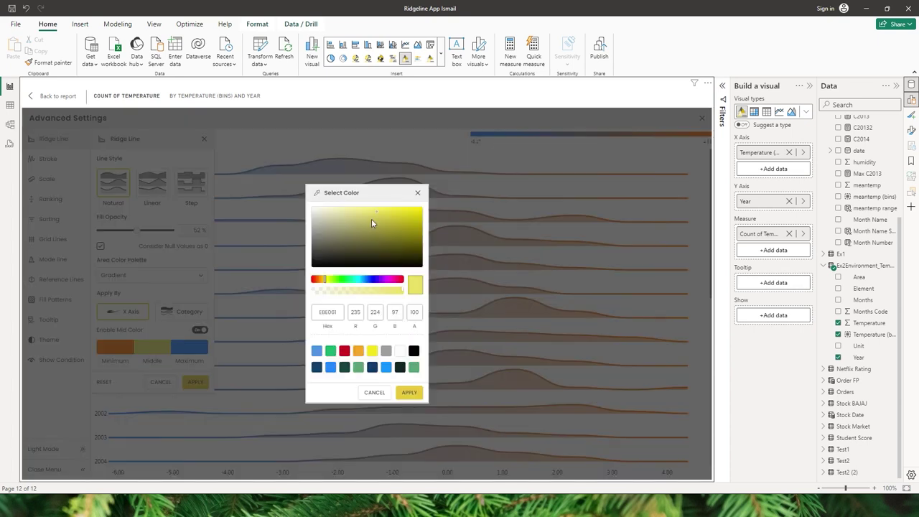
{"action": "left_click", "coordinate": [411, 392]}
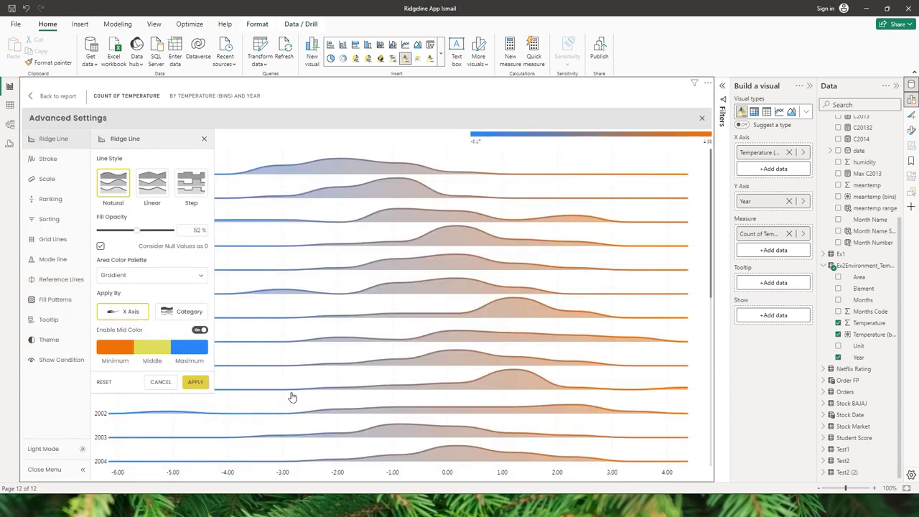
{"action": "left_click", "coordinate": [195, 382]}
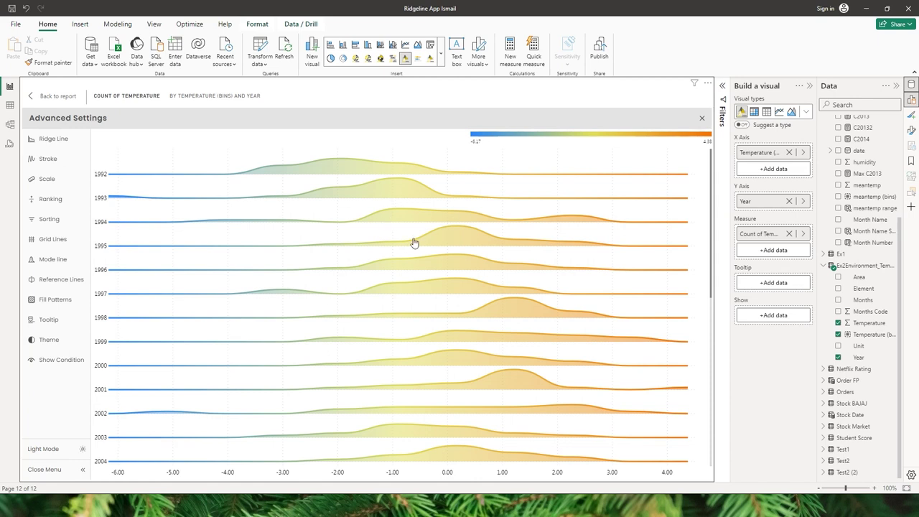
{"action": "left_click", "coordinate": [53, 138]}
{"action": "left_click", "coordinate": [125, 274]}
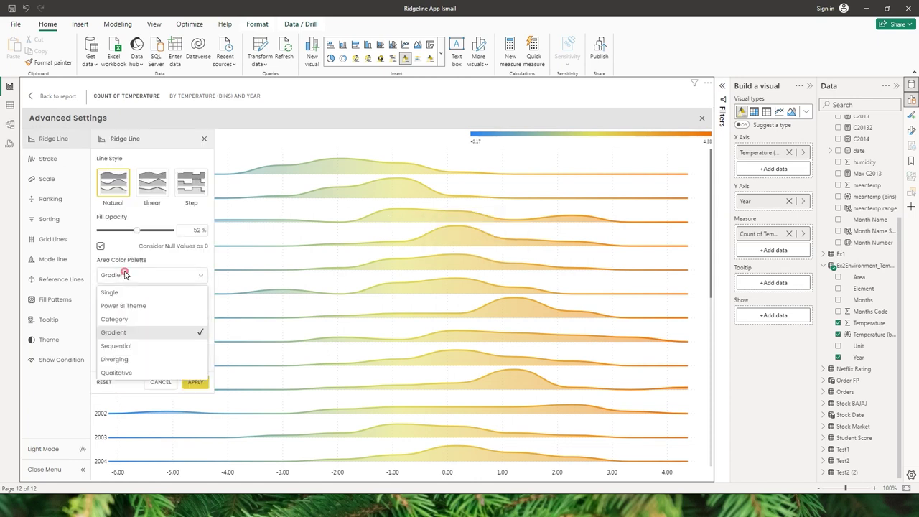
Apply the Sequential Green area palette to the ridges
{"action": "left_click", "coordinate": [132, 348]}
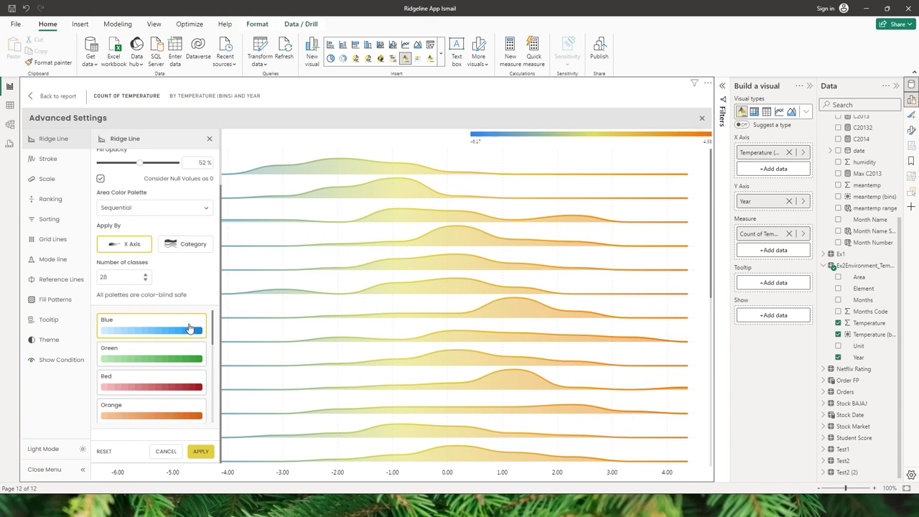
{"action": "mouse_move", "coordinate": [213, 321]}
{"action": "left_mouse_down"}
{"action": "mouse_move", "coordinate": [213, 334]}
{"action": "mouse_move", "coordinate": [213, 321]}
{"action": "left_mouse_up"}
{"action": "left_click", "coordinate": [146, 359]}
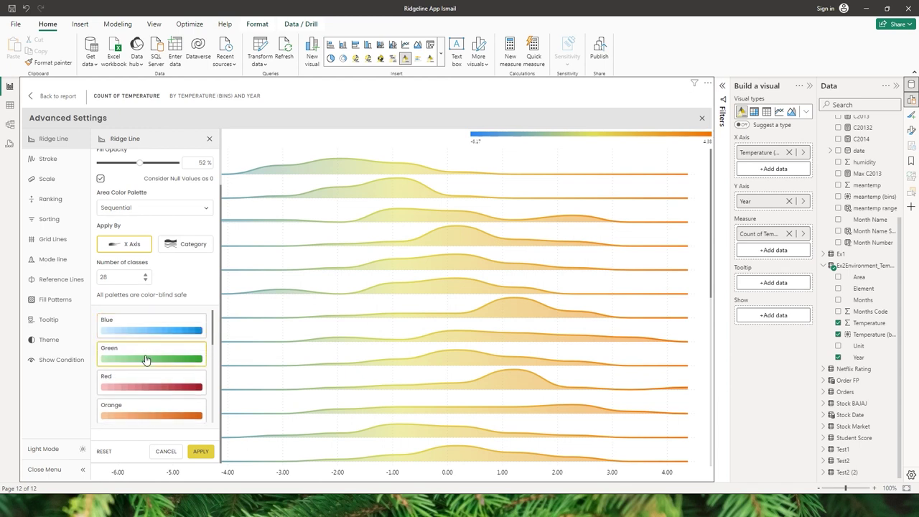
{"action": "left_click", "coordinate": [204, 452]}
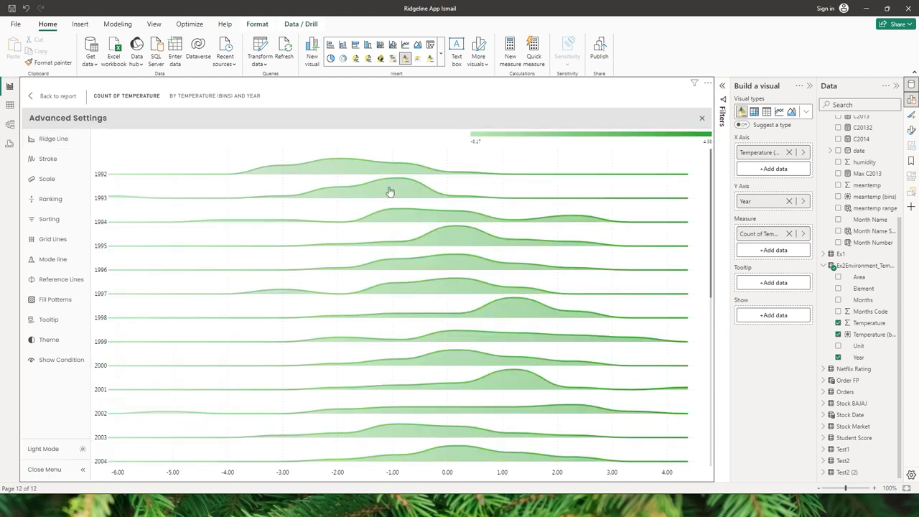
Switch the area palette to Diverging Orange to Purple and apply it
{"action": "left_click", "coordinate": [58, 140]}
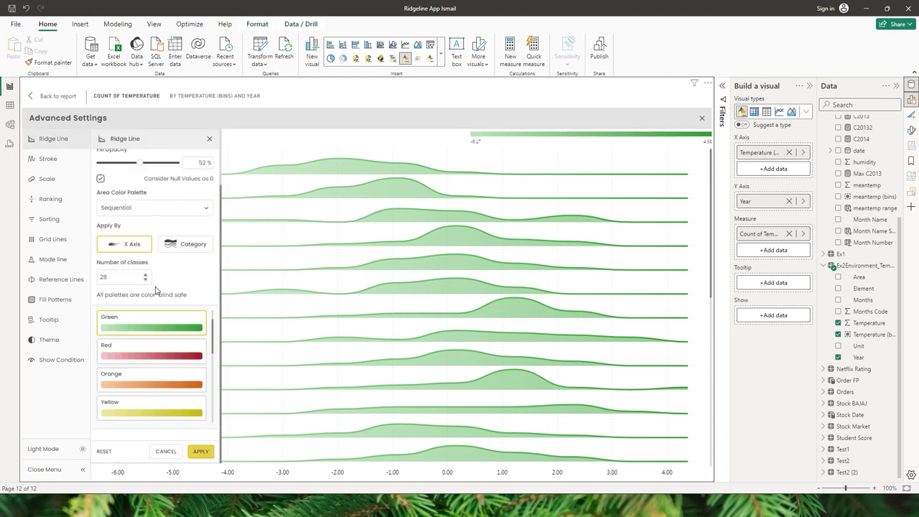
{"action": "left_click", "coordinate": [128, 209]}
{"action": "left_click", "coordinate": [144, 294]}
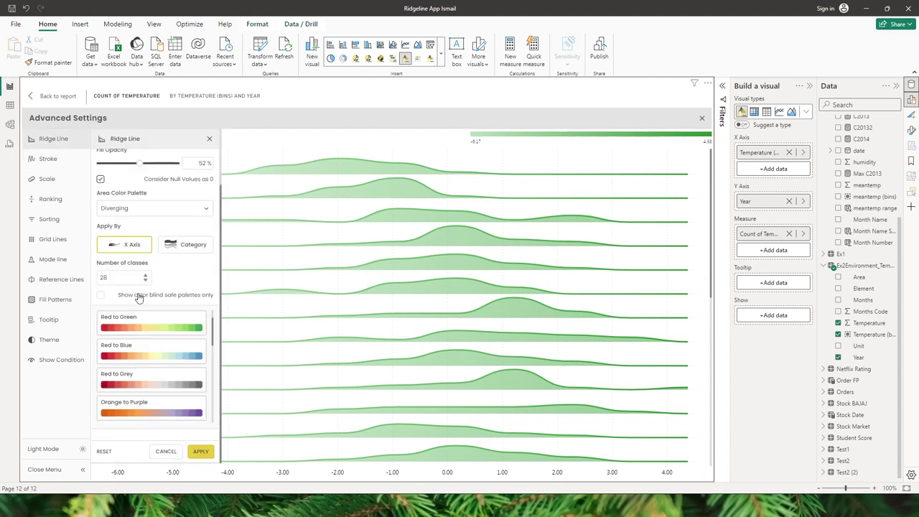
{"action": "left_click_drag", "start_coordinate": [213, 328], "coordinate": [213, 348]}
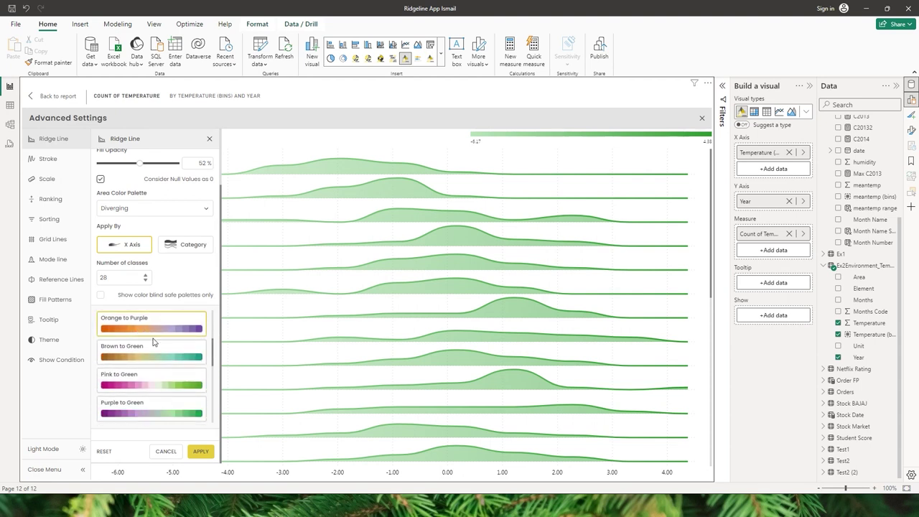
{"action": "mouse_move", "coordinate": [212, 349]}
{"action": "left_mouse_down"}
{"action": "mouse_move", "coordinate": [213, 379]}
{"action": "mouse_move", "coordinate": [213, 334]}
{"action": "left_mouse_up"}
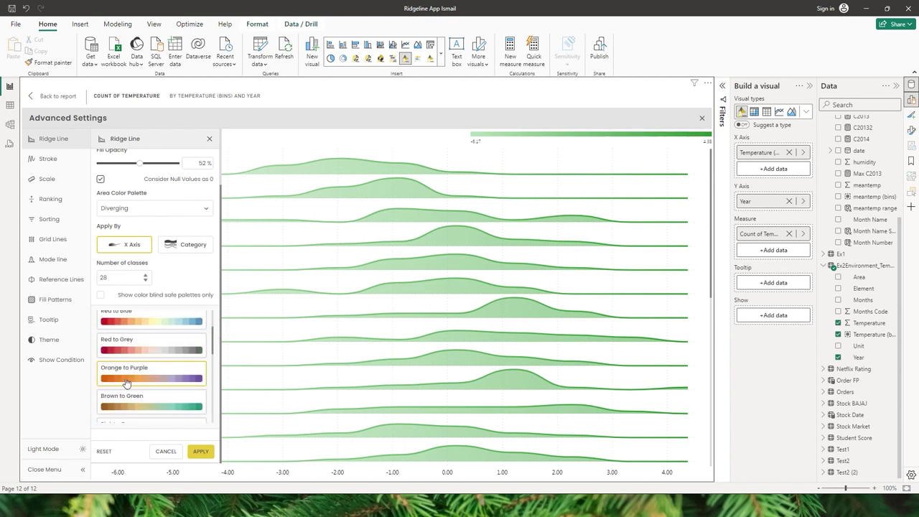
{"action": "left_click", "coordinate": [203, 453]}
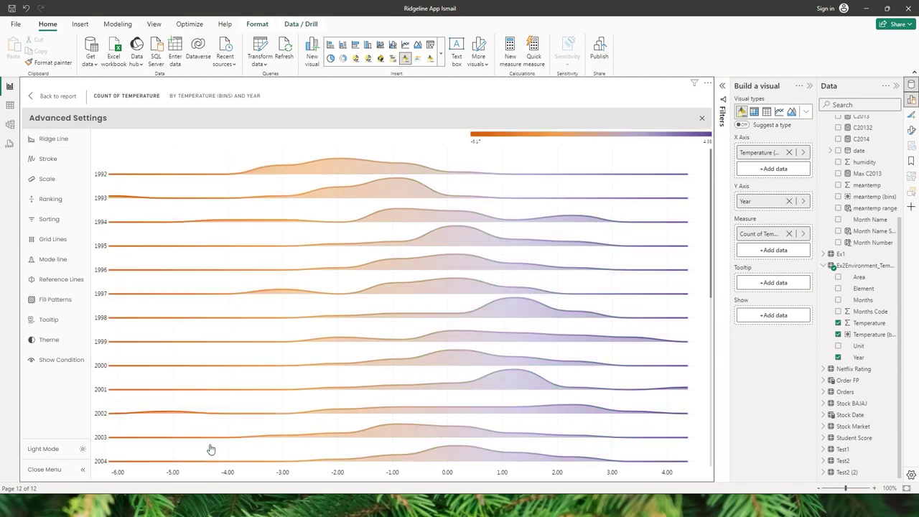
{"action": "left_click", "coordinate": [57, 142]}
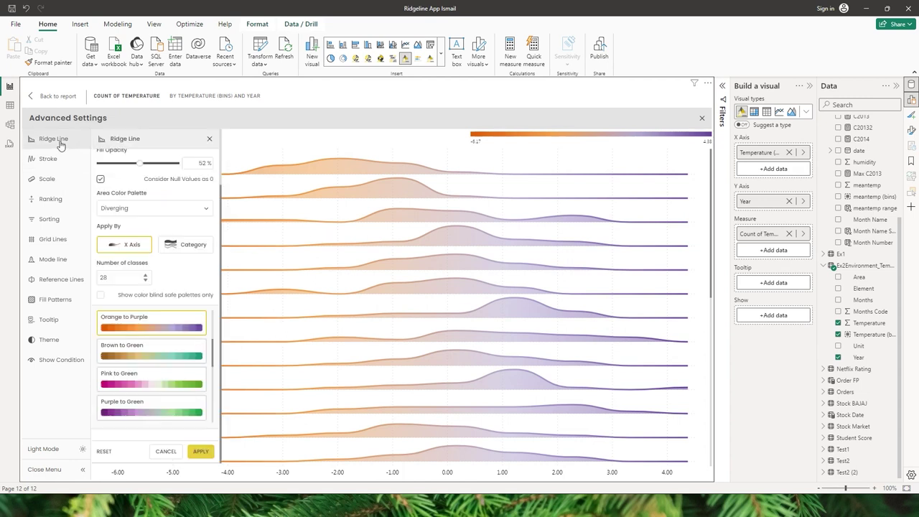
Set the area palette to Qualitative Medium Contrast and apply it
{"action": "left_click", "coordinate": [158, 208]}
{"action": "left_click", "coordinate": [157, 208]}
{"action": "left_click", "coordinate": [158, 208]}
{"action": "left_click", "coordinate": [142, 306]}
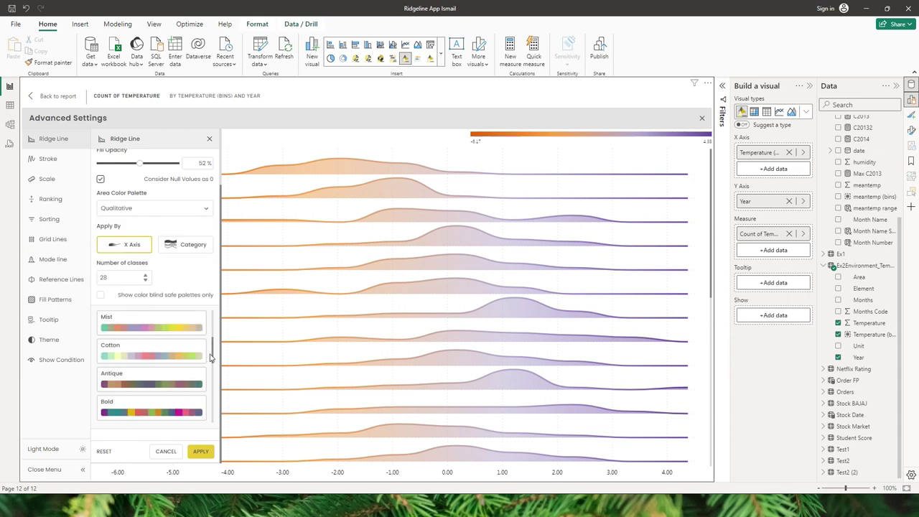
{"action": "left_click_drag", "start_coordinate": [213, 350], "coordinate": [211, 378]}
{"action": "left_click", "coordinate": [125, 348]}
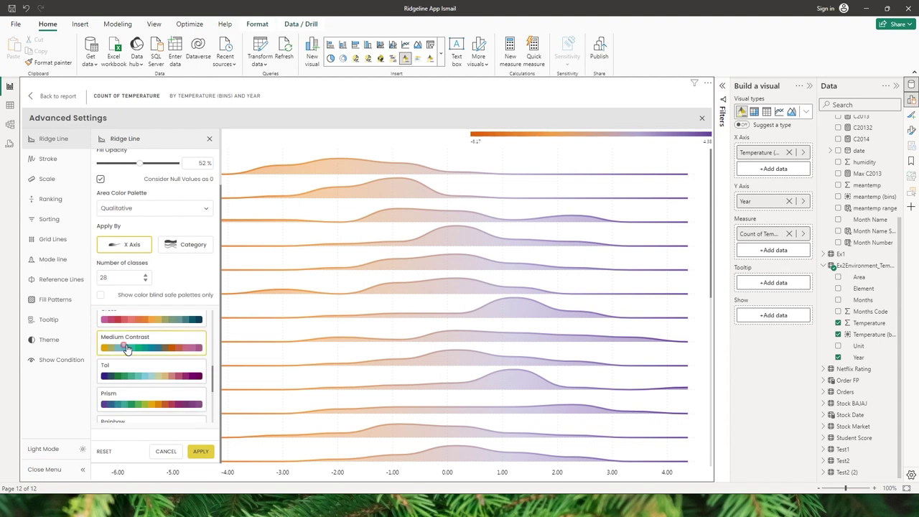
{"action": "left_click", "coordinate": [204, 450]}
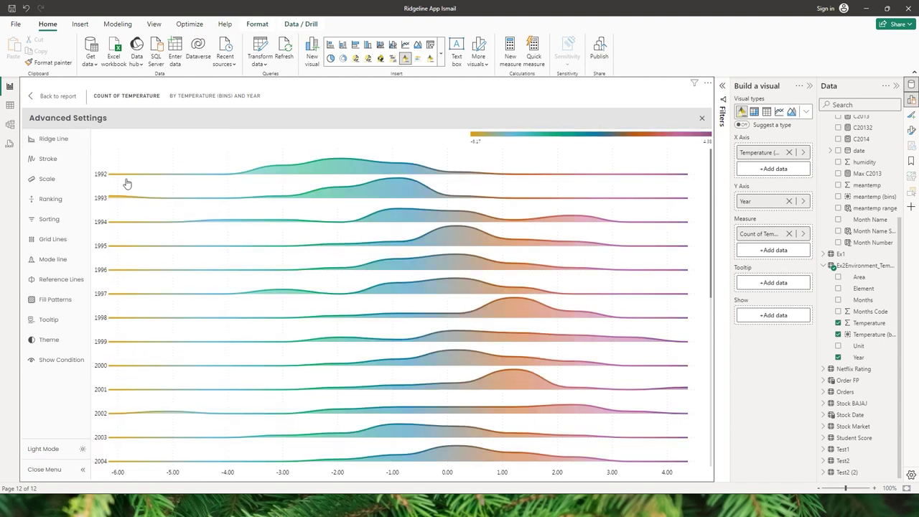
{"action": "mouse_move", "coordinate": [57, 148]}
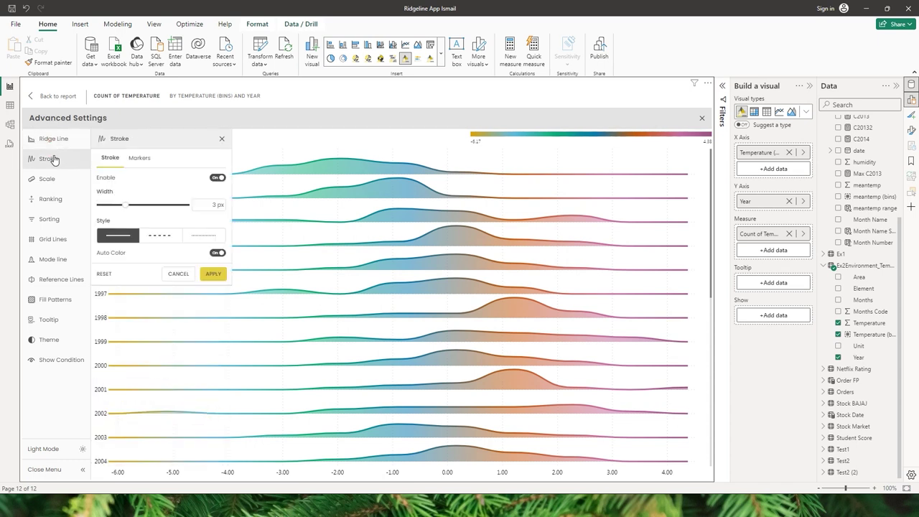
Toggle the ridge outlines off and back on, then widen them from 3 px to 5 px
{"action": "left_click", "coordinate": [217, 177]}
{"action": "left_click", "coordinate": [213, 274]}
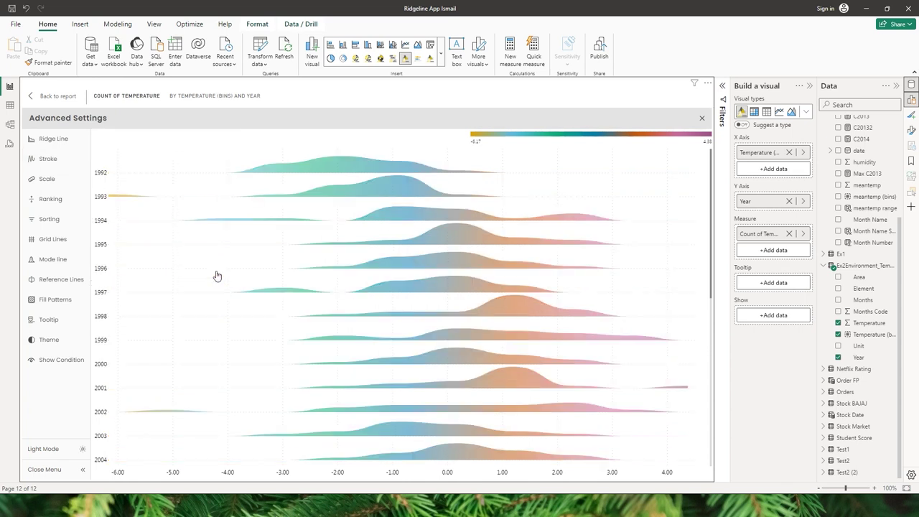
{"action": "mouse_move", "coordinate": [404, 180]}
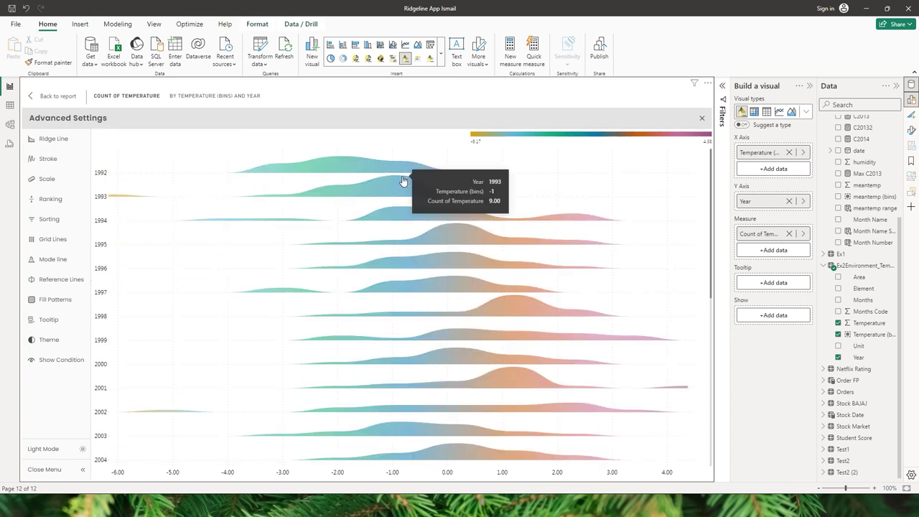
{"action": "mouse_move", "coordinate": [63, 162]}
{"action": "left_click", "coordinate": [216, 178]}
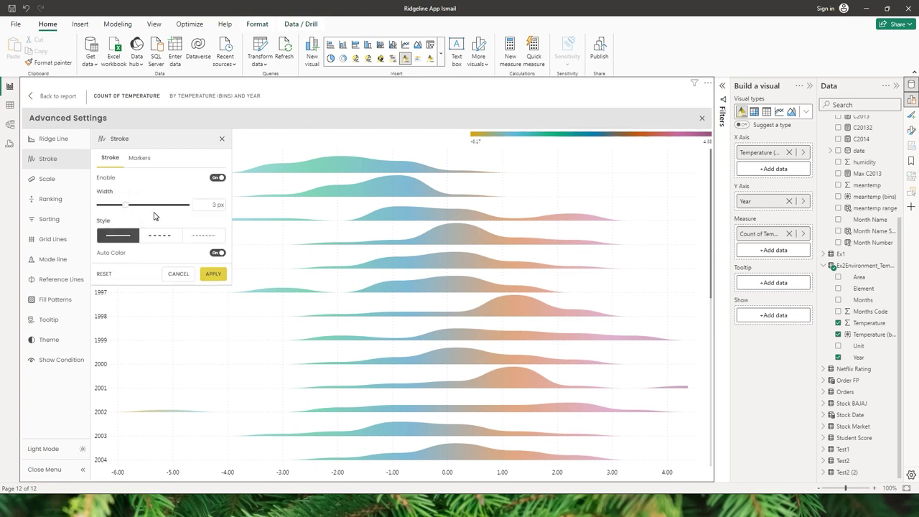
{"action": "left_click_drag", "start_coordinate": [130, 208], "coordinate": [150, 207]}
{"action": "left_click", "coordinate": [212, 274]}
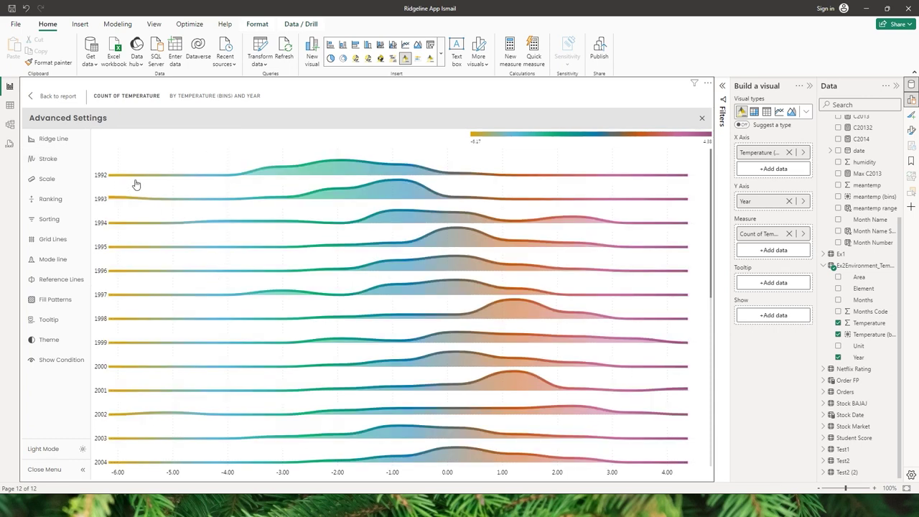
Make the ridge strokes dashed and turn off stroke Auto Color
{"action": "left_click", "coordinate": [57, 159]}
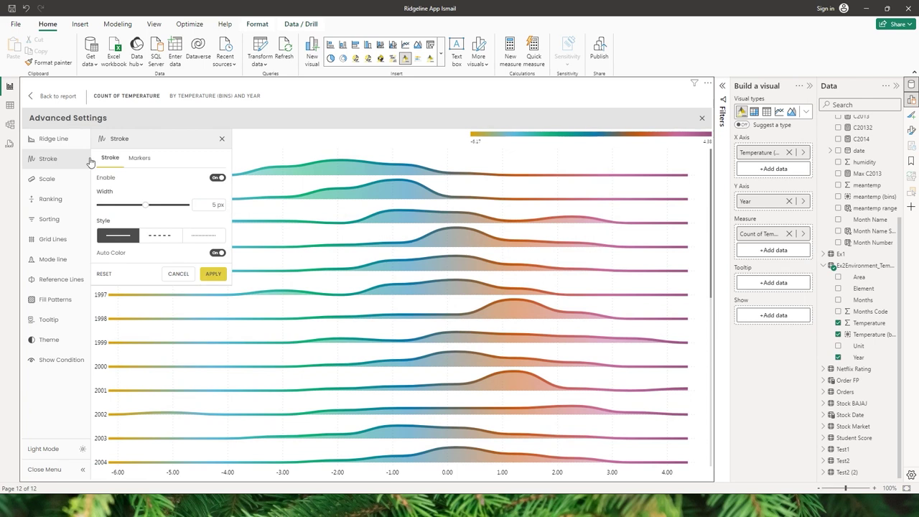
{"action": "left_click", "coordinate": [161, 235]}
{"action": "left_click", "coordinate": [206, 240]}
{"action": "left_click", "coordinate": [175, 241]}
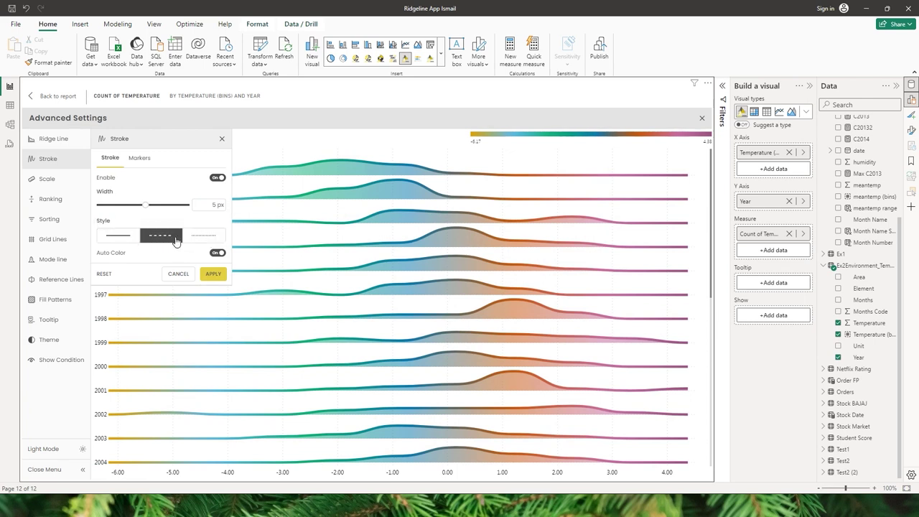
{"action": "left_click", "coordinate": [213, 274]}
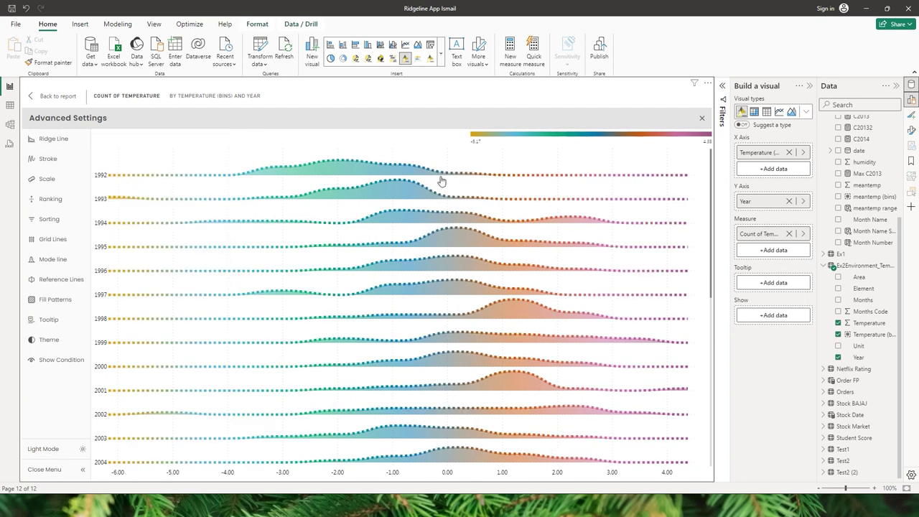
{"action": "left_click", "coordinate": [53, 159]}
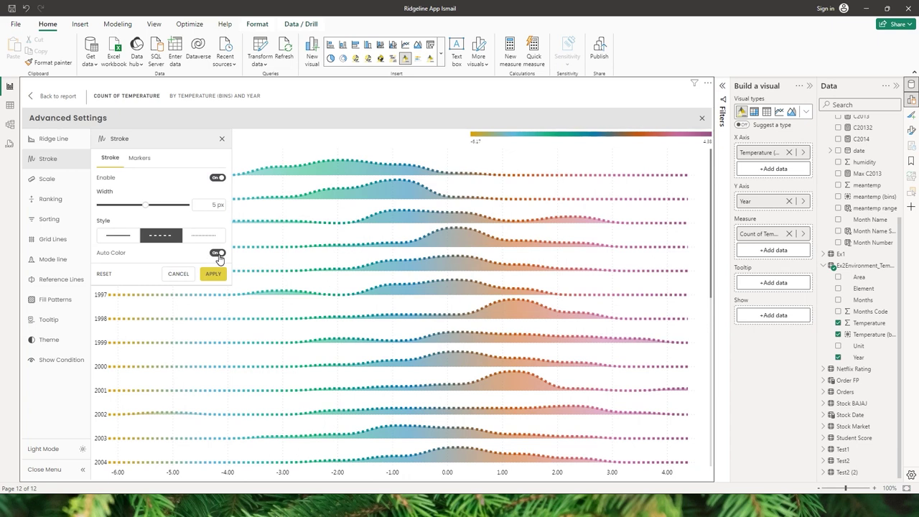
{"action": "left_click", "coordinate": [217, 254]}
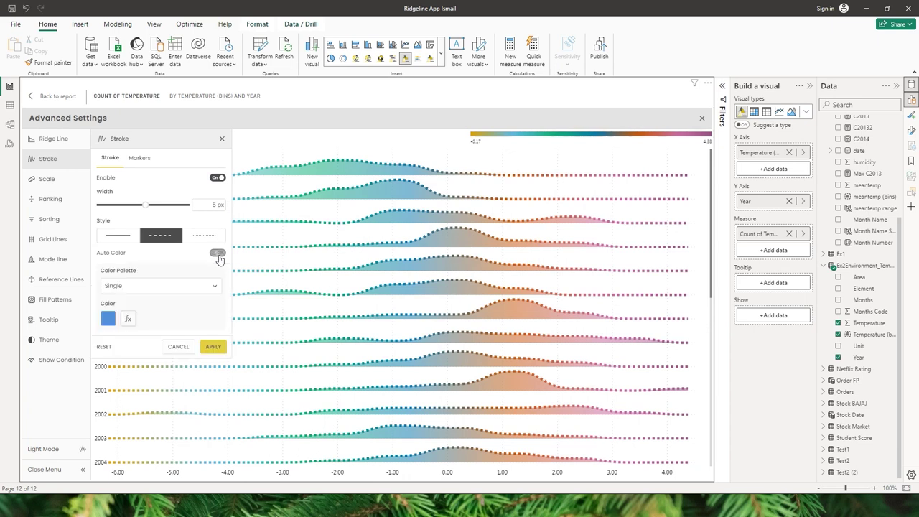
Colour the strokes per year with the Category palette, making 1992 red
{"action": "left_click", "coordinate": [170, 290]}
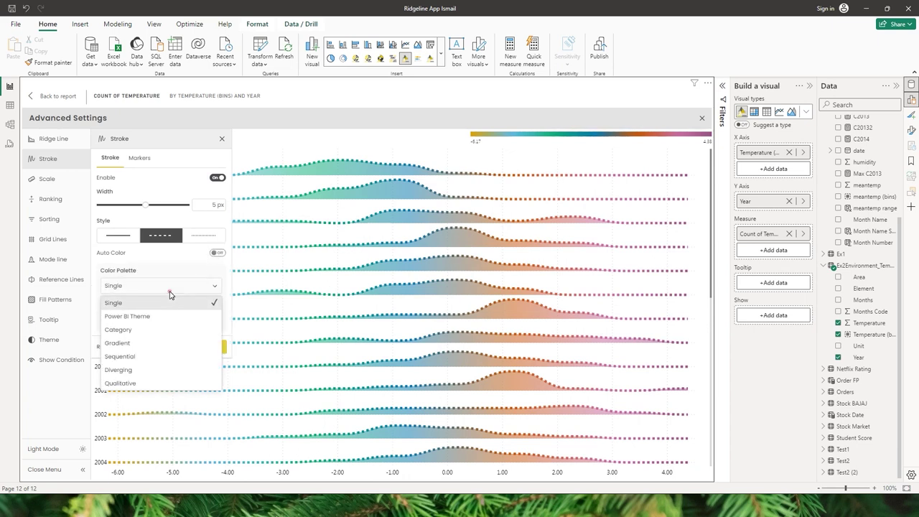
{"action": "left_click", "coordinate": [128, 331]}
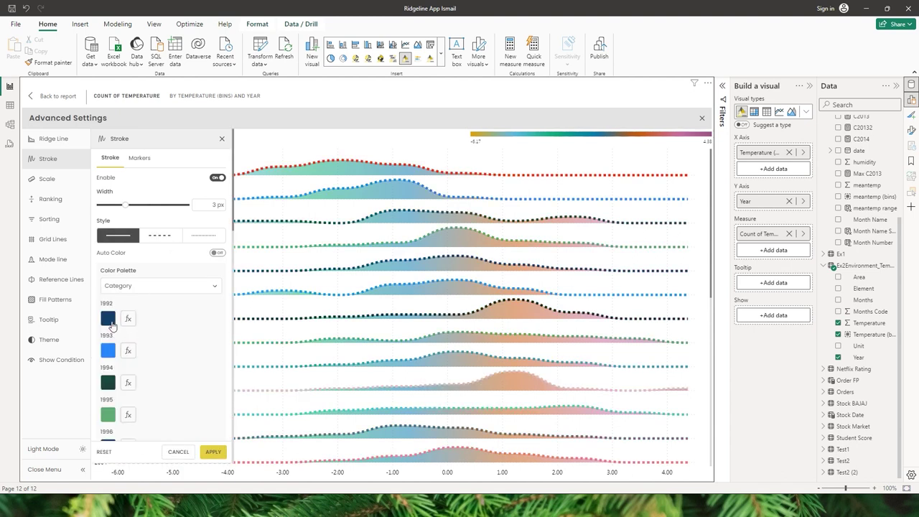
{"action": "left_click", "coordinate": [108, 320]}
{"action": "left_click", "coordinate": [314, 280]}
{"action": "left_click", "coordinate": [421, 208]}
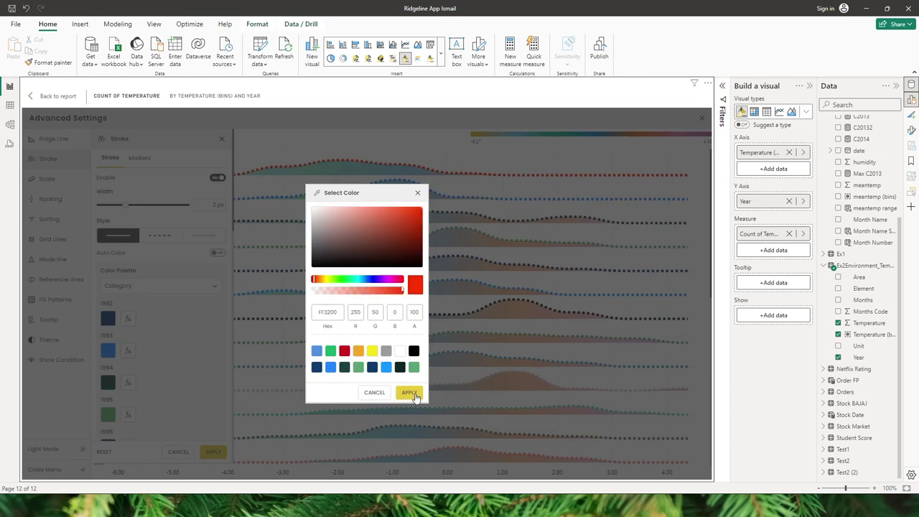
{"action": "left_click", "coordinate": [416, 396]}
{"action": "left_click", "coordinate": [213, 451]}
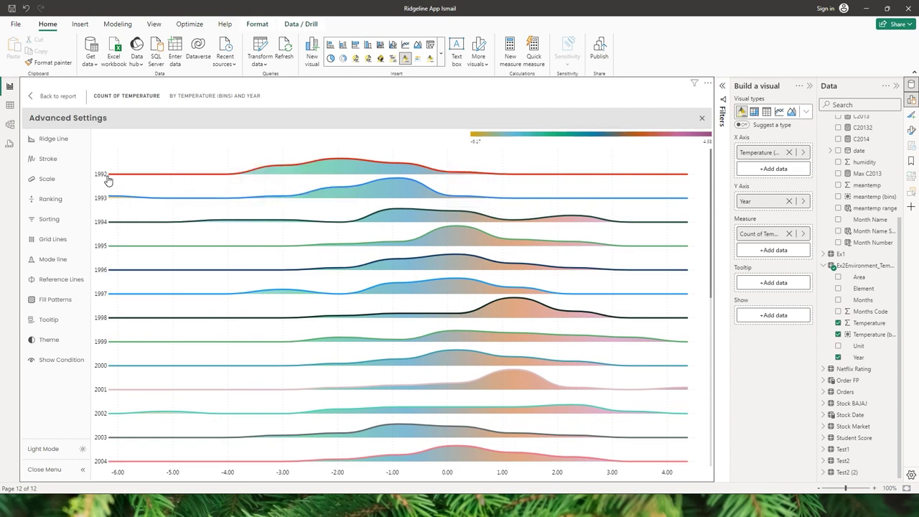
{"action": "left_click", "coordinate": [48, 158]}
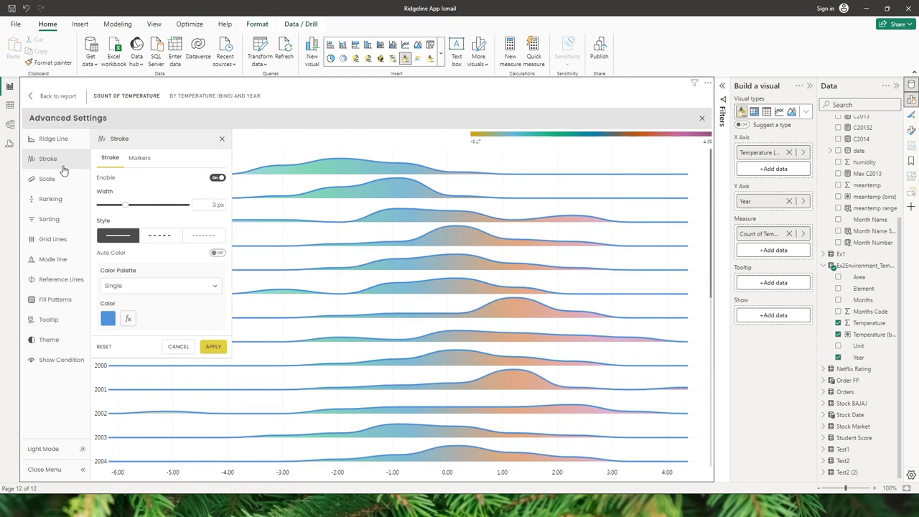
Turn on Circle markers positioned at All data points and apply them
{"action": "left_click", "coordinate": [140, 161]}
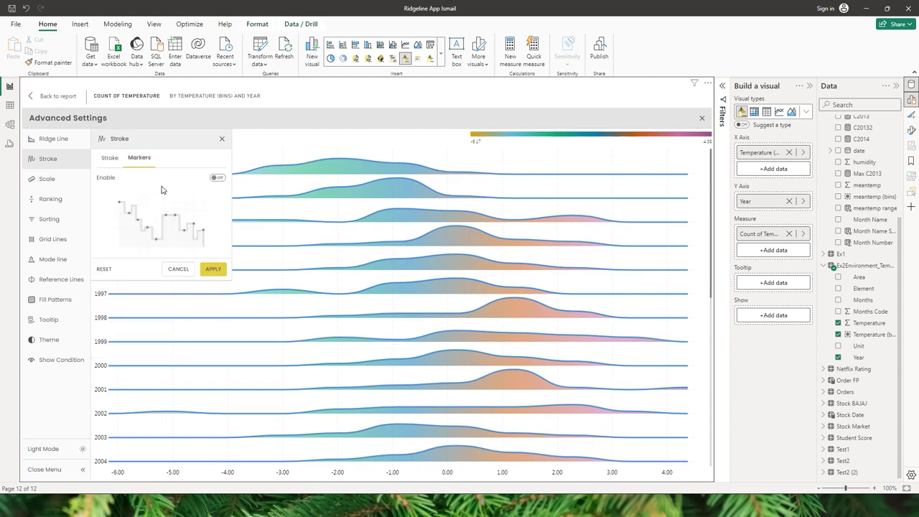
{"action": "left_click", "coordinate": [218, 178]}
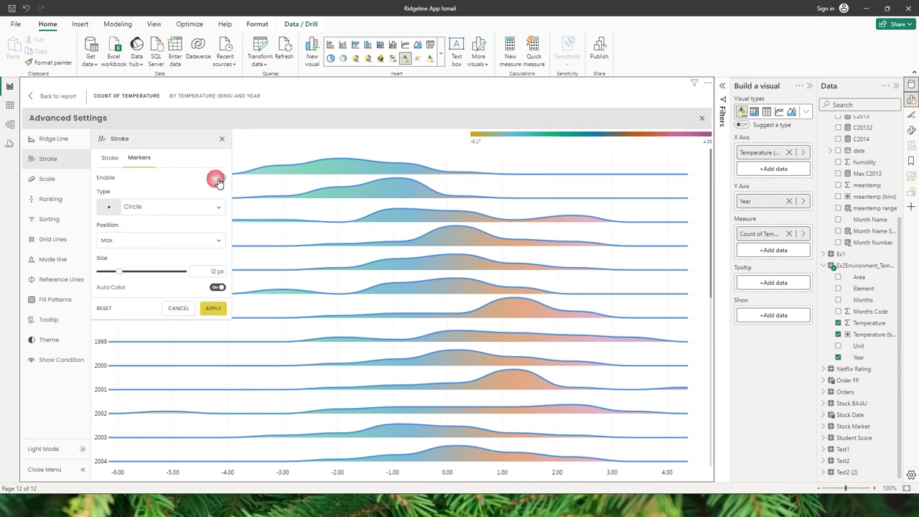
{"action": "left_click", "coordinate": [150, 211]}
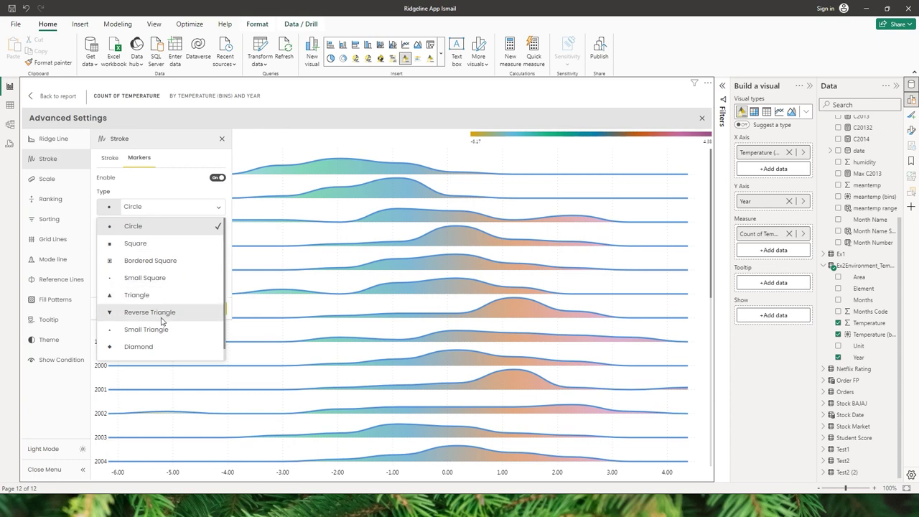
{"action": "left_click", "coordinate": [136, 231]}
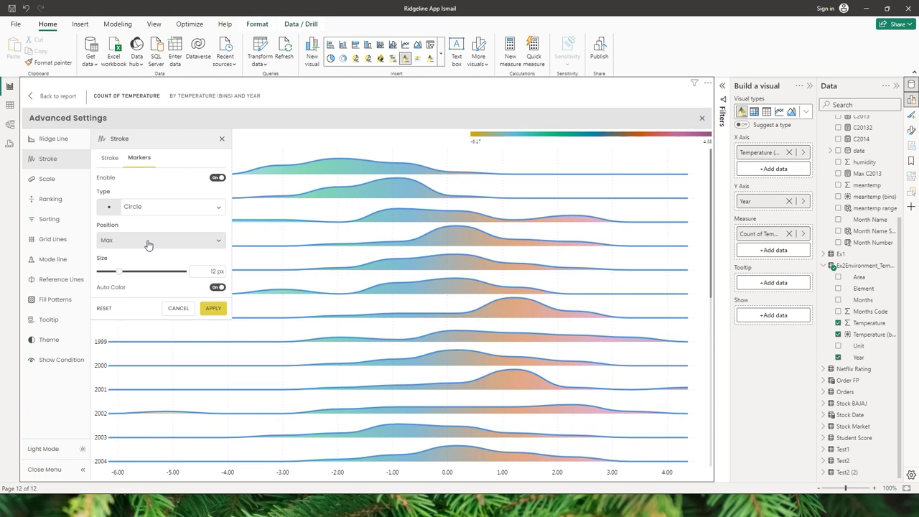
{"action": "left_click", "coordinate": [146, 243]}
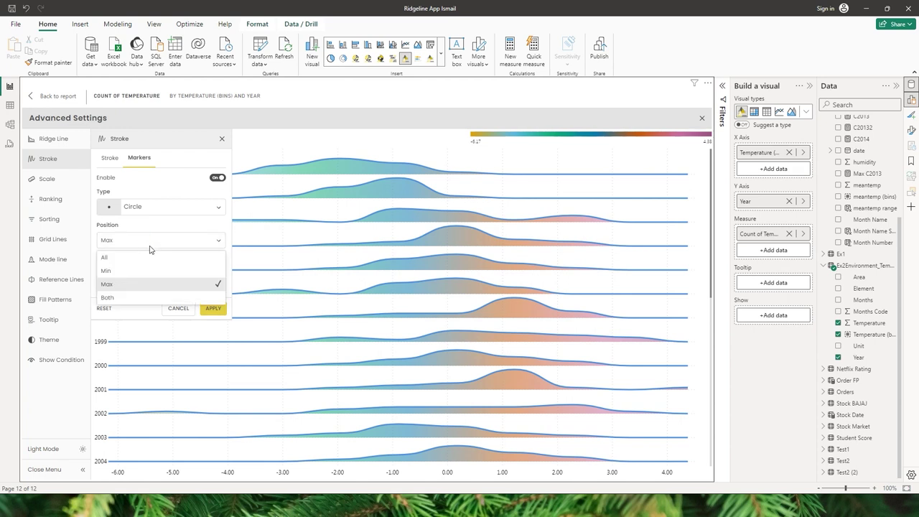
{"action": "left_click", "coordinate": [151, 258]}
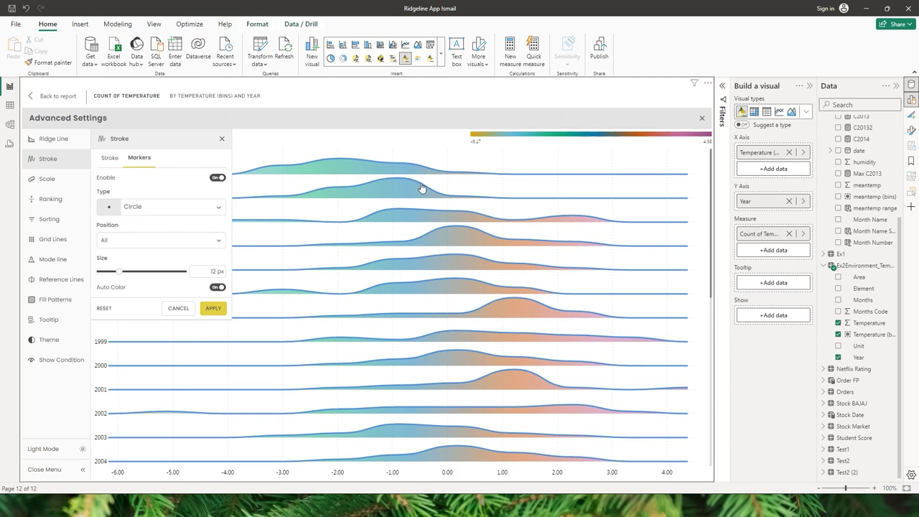
{"action": "left_click", "coordinate": [213, 309]}
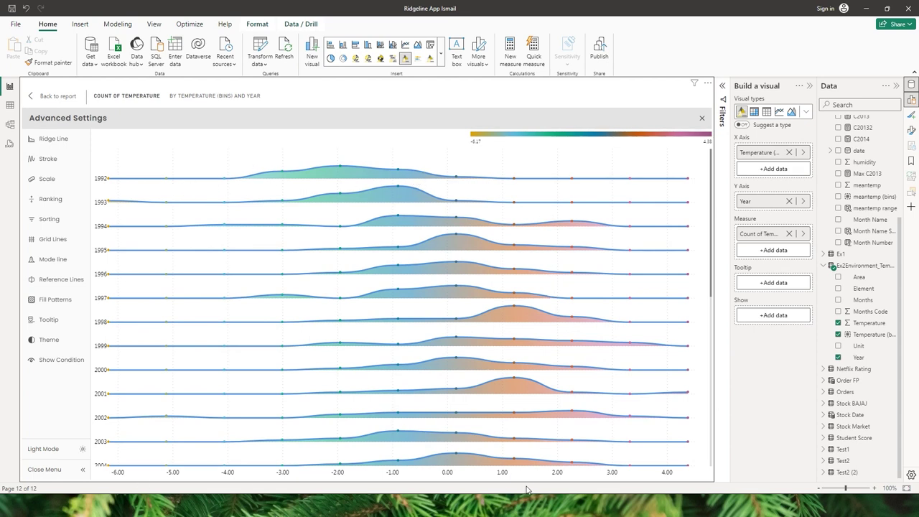
Place ridgeline circle markers only at each ridge's maximum point and apply
{"action": "left_click", "coordinate": [55, 166]}
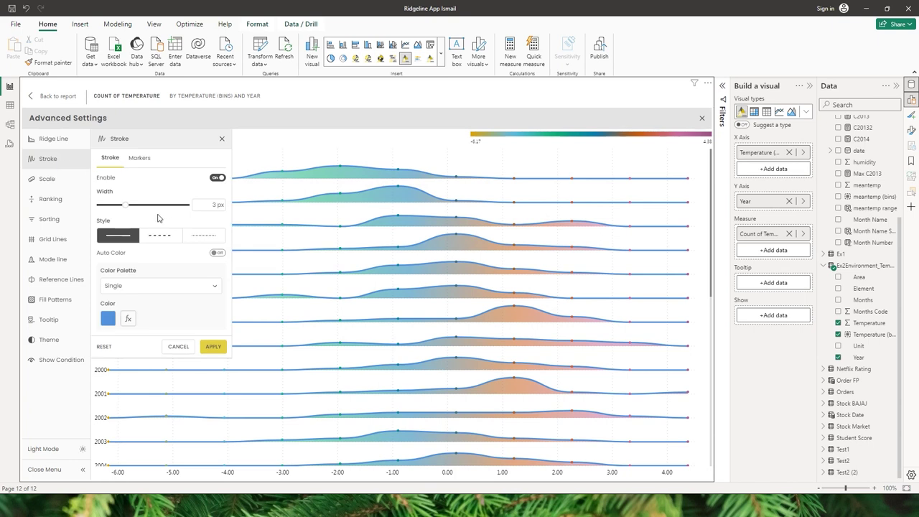
{"action": "left_click", "coordinate": [140, 158]}
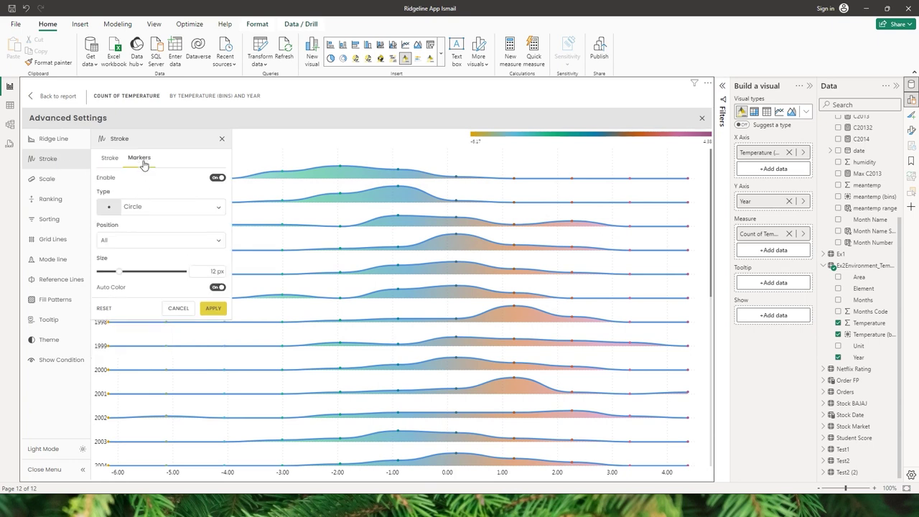
{"action": "left_click", "coordinate": [139, 244]}
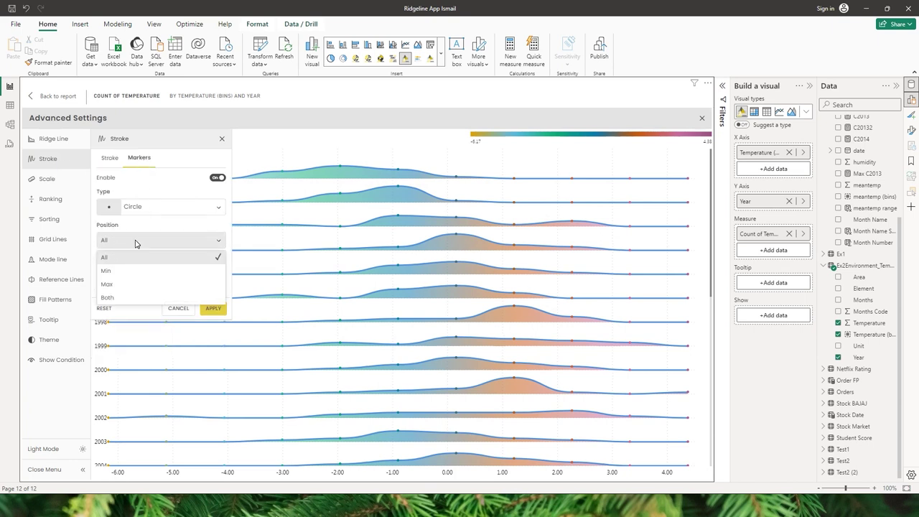
{"action": "left_click", "coordinate": [127, 287]}
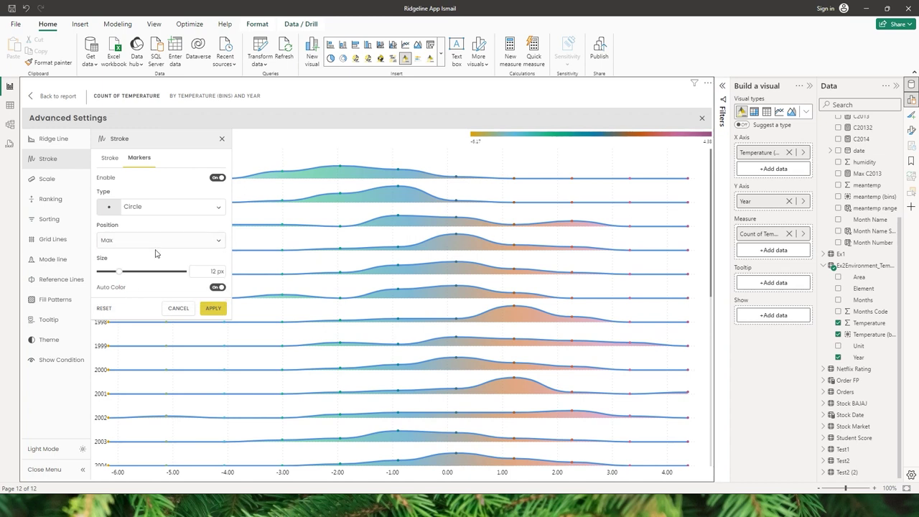
{"action": "left_click", "coordinate": [213, 308]}
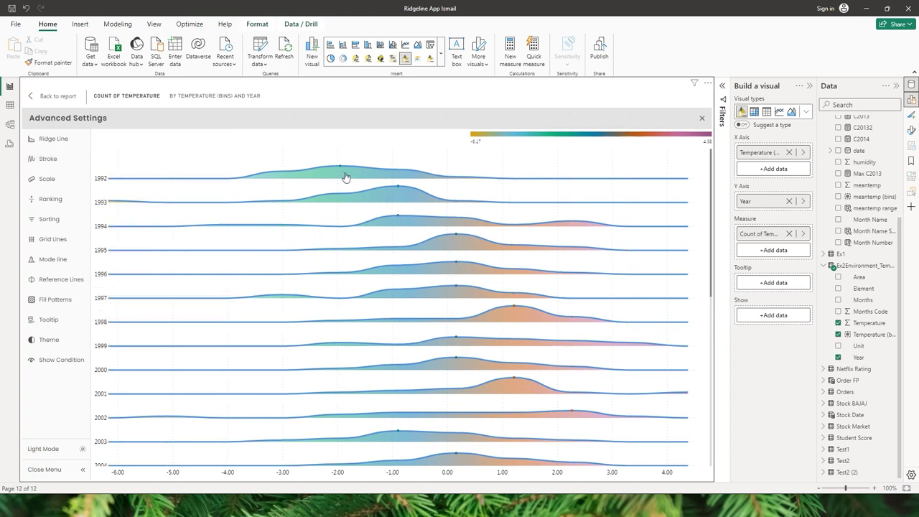
Change the marker position to Both, minimum and maximum, at 18 px and apply
{"action": "left_click", "coordinate": [64, 159]}
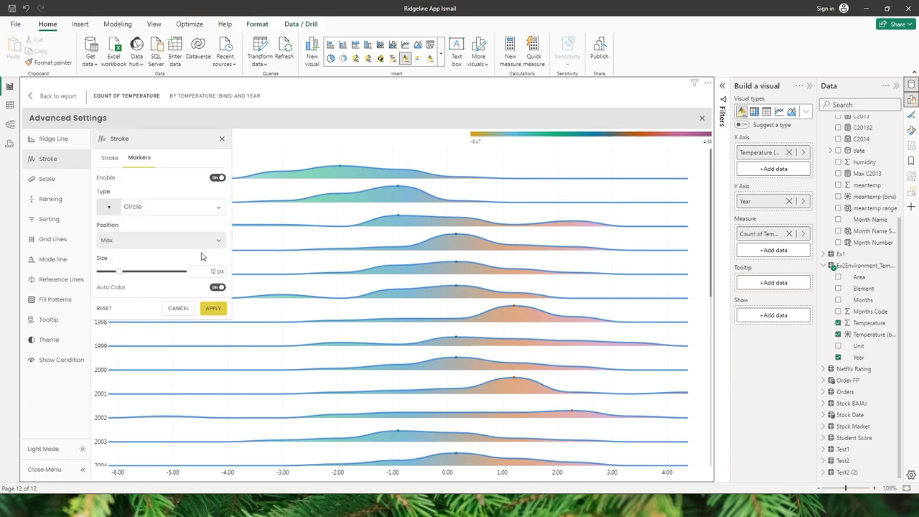
{"action": "left_click", "coordinate": [180, 241]}
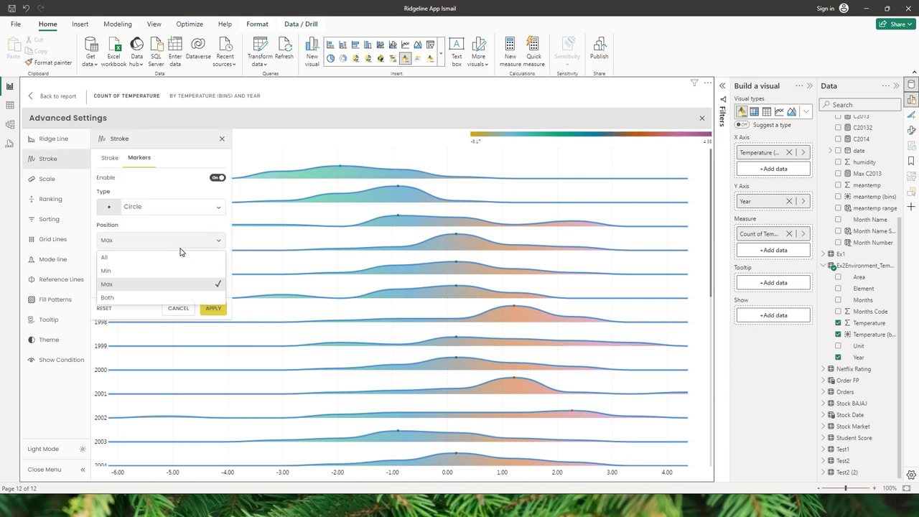
{"action": "left_click", "coordinate": [125, 300]}
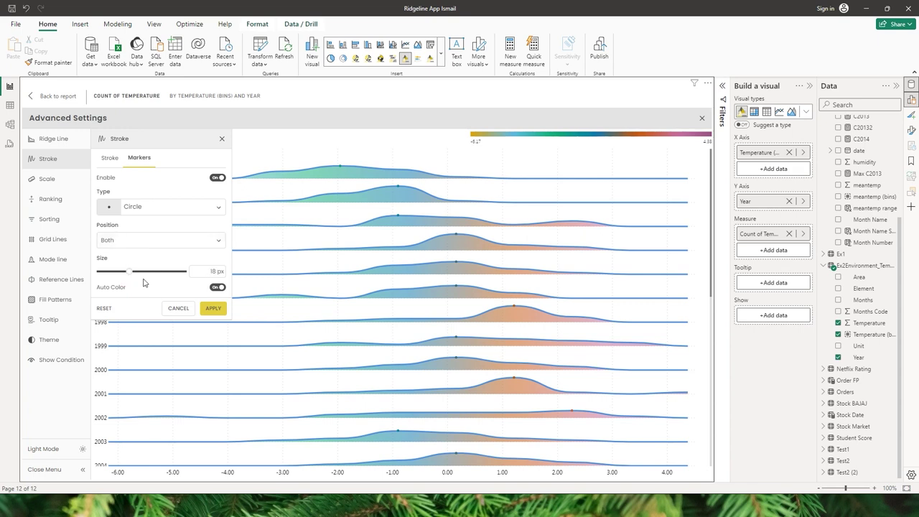
{"action": "left_click", "coordinate": [214, 308]}
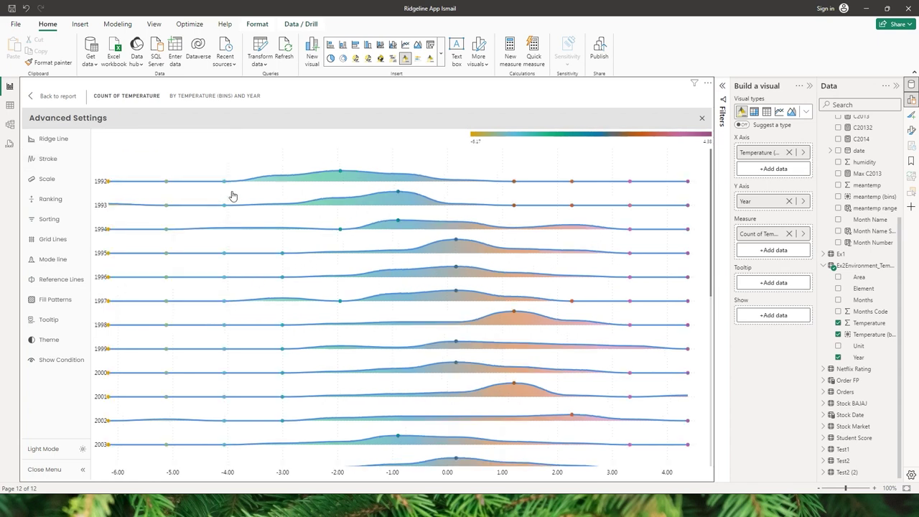
{"action": "mouse_move", "coordinate": [372, 233]}
{"action": "mouse_move", "coordinate": [713, 156]}
{"action": "left_mouse_down"}
{"action": "mouse_move", "coordinate": [710, 337]}
{"action": "mouse_move", "coordinate": [710, 150]}
{"action": "left_mouse_up"}
{"action": "mouse_move", "coordinate": [406, 179]}
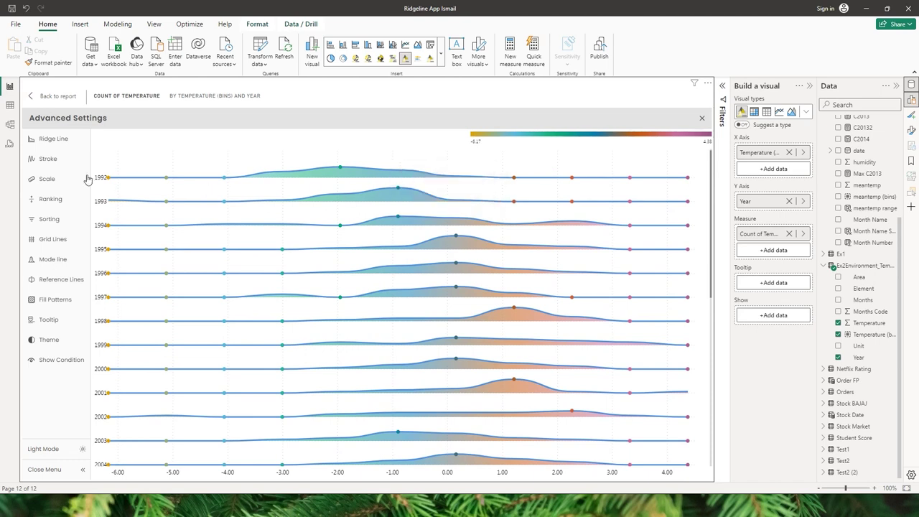
Increase the ridgeline Scale overlap to 4 and apply it
{"action": "left_click", "coordinate": [52, 183]}
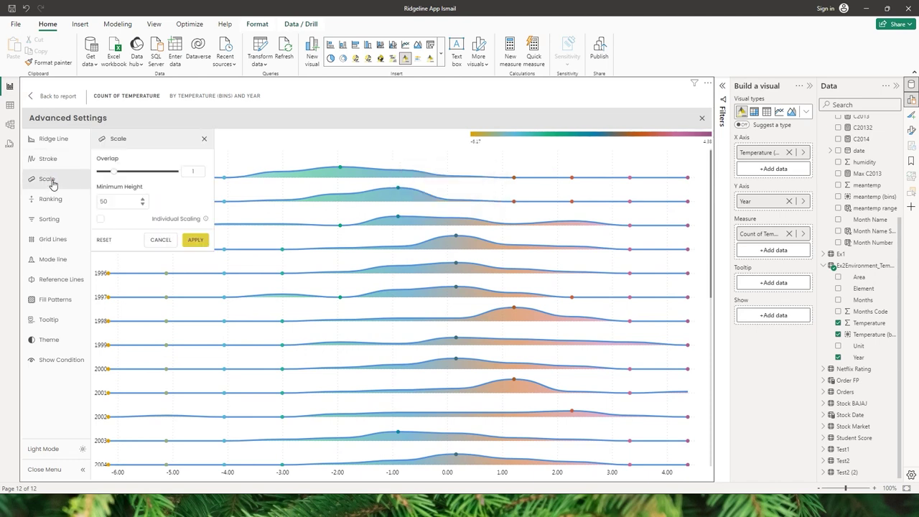
{"action": "left_click", "coordinate": [159, 172]}
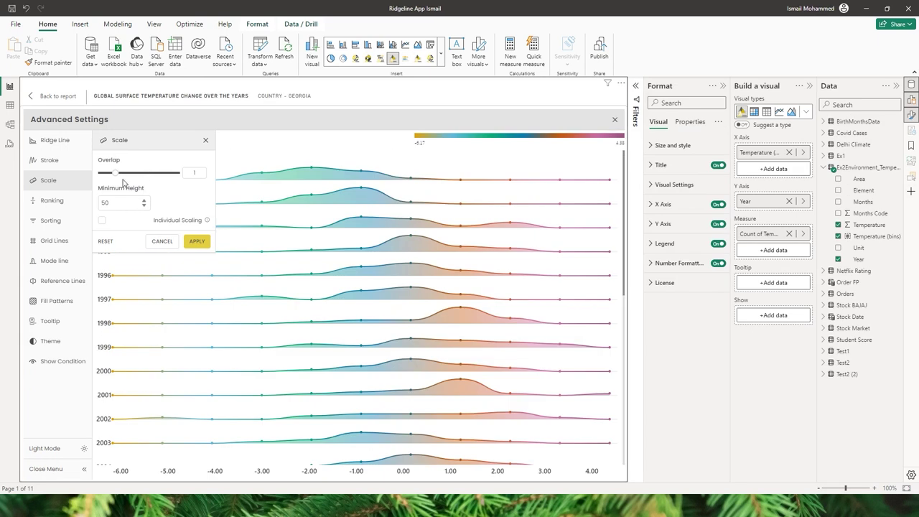
{"action": "left_click", "coordinate": [194, 174]}
{"action": "type", "text": "4"}
{"action": "left_click", "coordinate": [203, 243]}
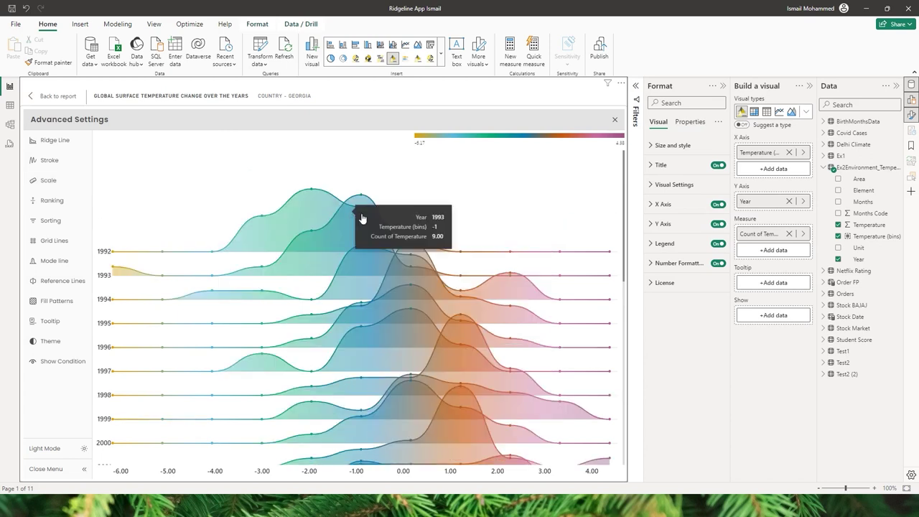
Scroll through the chart and return to Scale, showing overlap 4 and minimum height 50
{"action": "left_click_drag", "start_coordinate": [626, 165], "coordinate": [631, 184]}
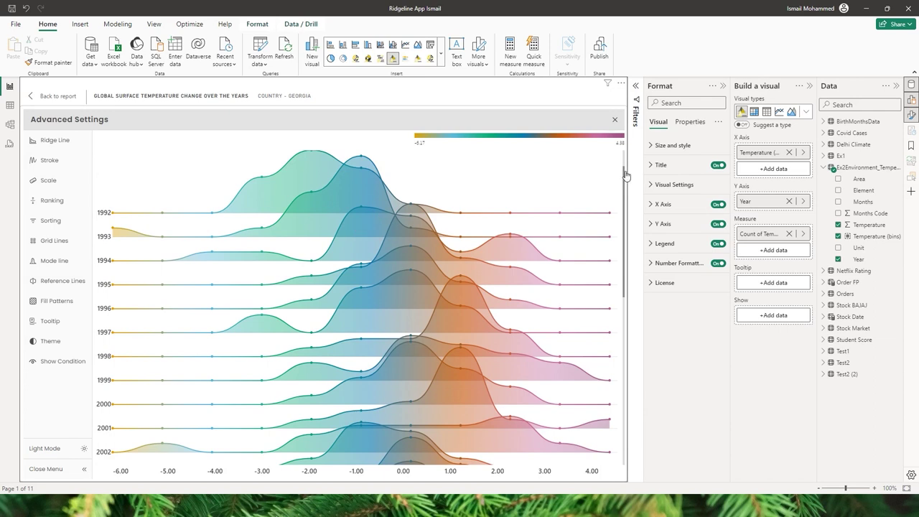
{"action": "left_click_drag", "start_coordinate": [626, 177], "coordinate": [627, 195]}
{"action": "scroll", "coordinate": [550, 191], "scroll_direction": "up", "scroll_amount": 3}
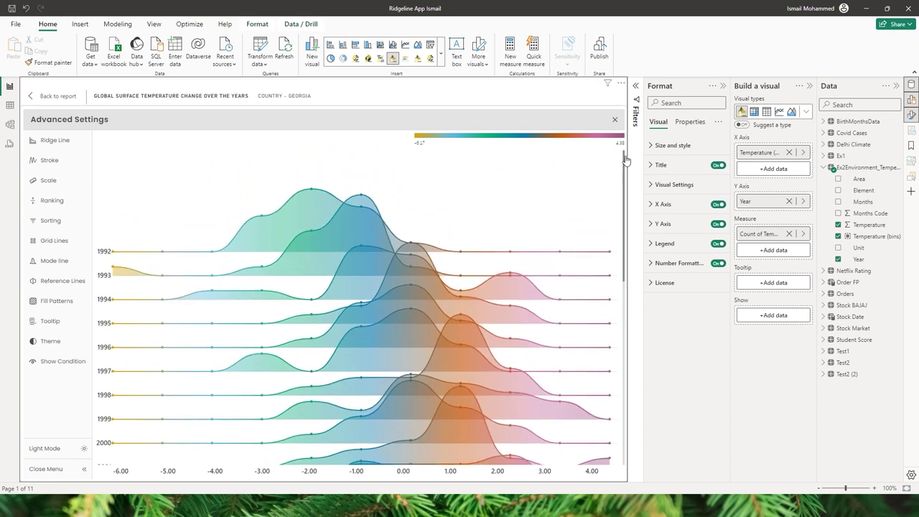
{"action": "mouse_move", "coordinate": [625, 159]}
{"action": "left_mouse_down"}
{"action": "mouse_move", "coordinate": [624, 349]}
{"action": "mouse_move", "coordinate": [623, 158]}
{"action": "left_mouse_up"}
{"action": "left_click", "coordinate": [72, 180]}
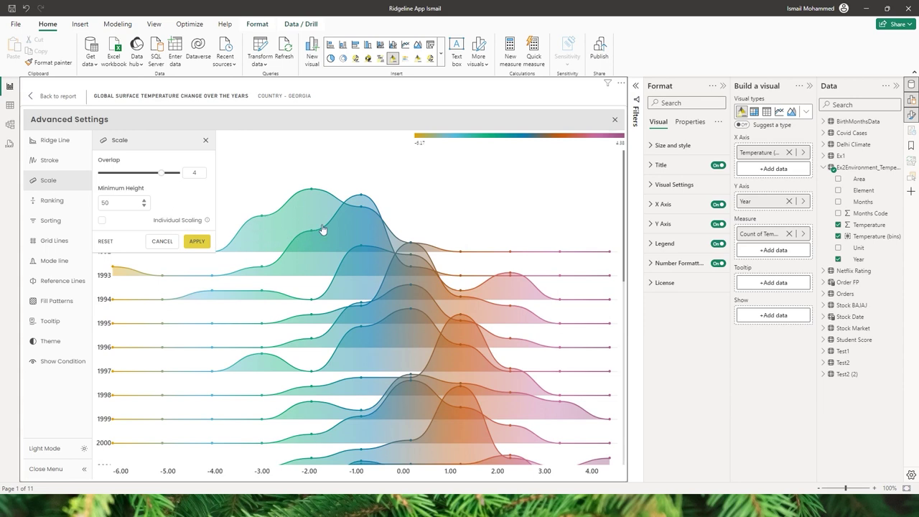
Lower the ridge Minimum Height to 20 and apply it
{"action": "mouse_move", "coordinate": [333, 230]}
{"action": "left_click_drag", "start_coordinate": [109, 203], "coordinate": [93, 204]}
{"action": "type", "text": "20"}
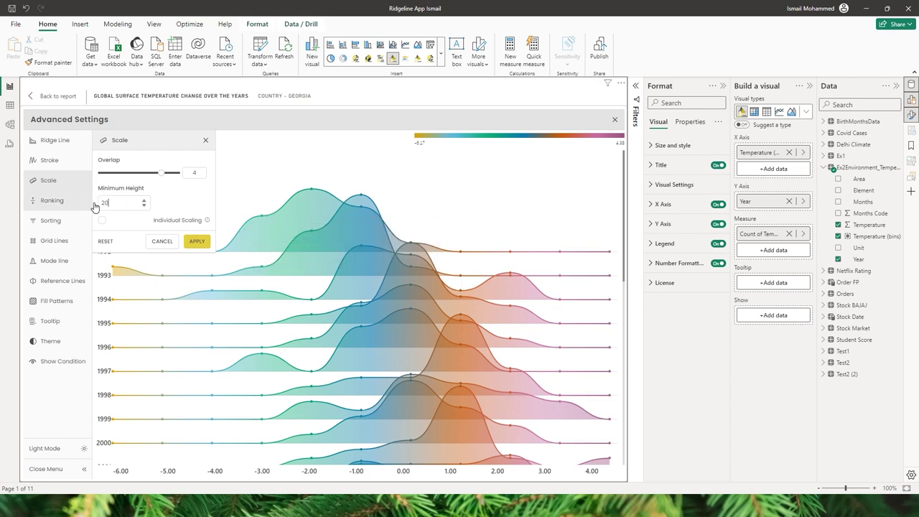
{"action": "left_click", "coordinate": [201, 244]}
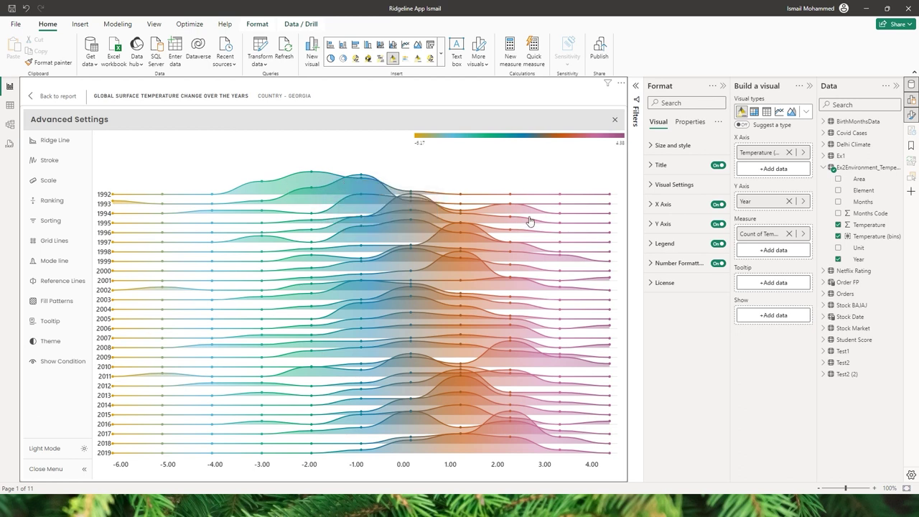
Reduce the ridge Overlap to 2 and apply it
{"action": "mouse_move", "coordinate": [524, 350]}
{"action": "mouse_move", "coordinate": [414, 306]}
{"action": "left_click", "coordinate": [69, 184]}
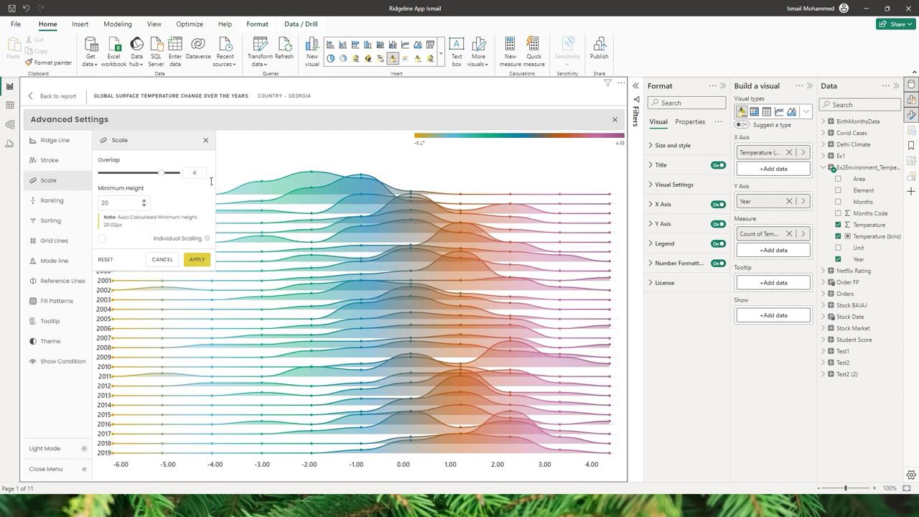
{"action": "left_click", "coordinate": [188, 177]}
{"action": "key", "text": "BackSpace"}
{"action": "type", "text": "2"}
{"action": "left_click", "coordinate": [204, 264]}
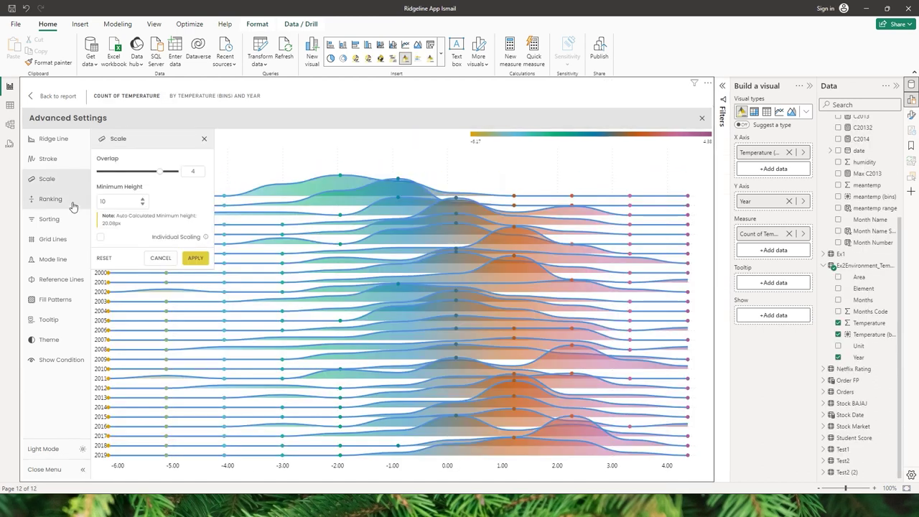
Enable ranking based on Count of Temperature with a Top N filter
{"action": "left_click", "coordinate": [66, 200]}
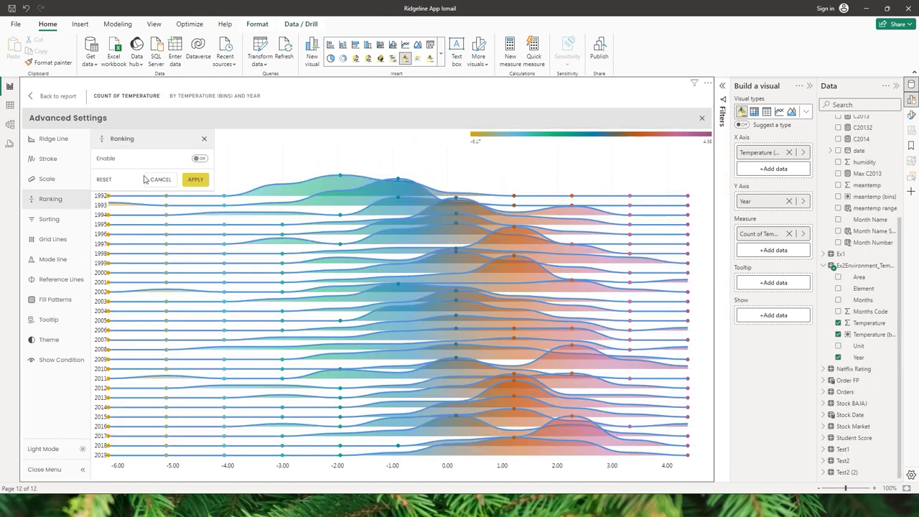
{"action": "left_click", "coordinate": [200, 159]}
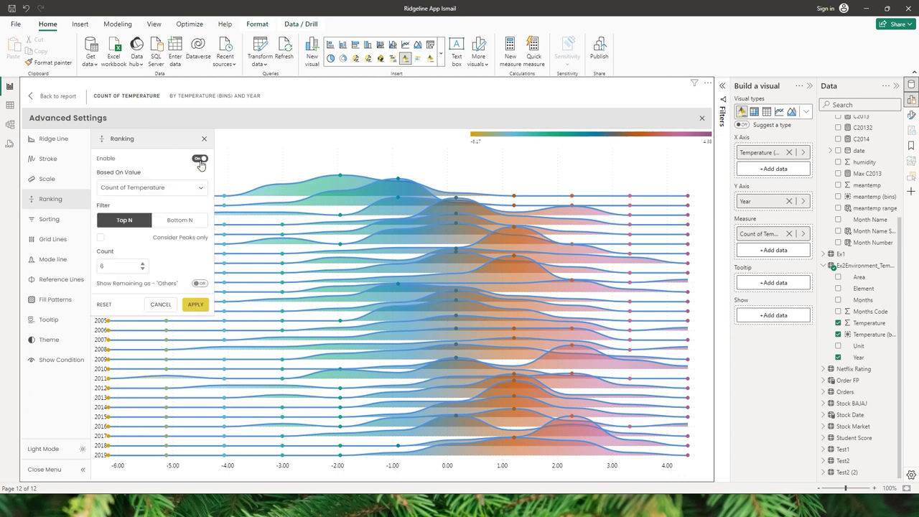
{"action": "left_click", "coordinate": [159, 191]}
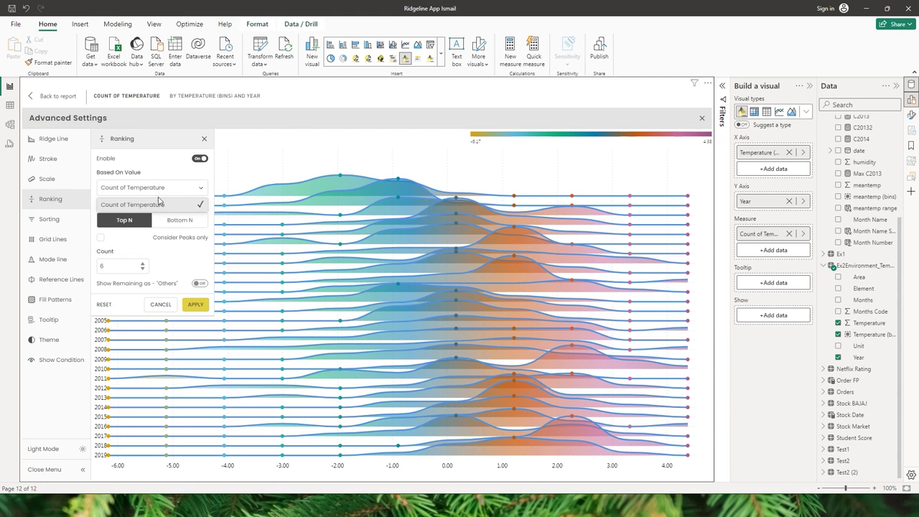
{"action": "left_click", "coordinate": [144, 206]}
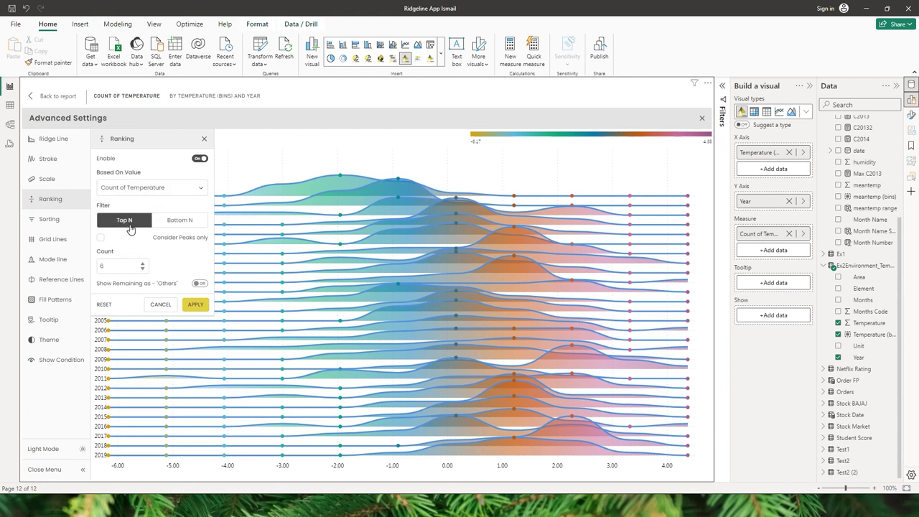
{"action": "left_click", "coordinate": [181, 223]}
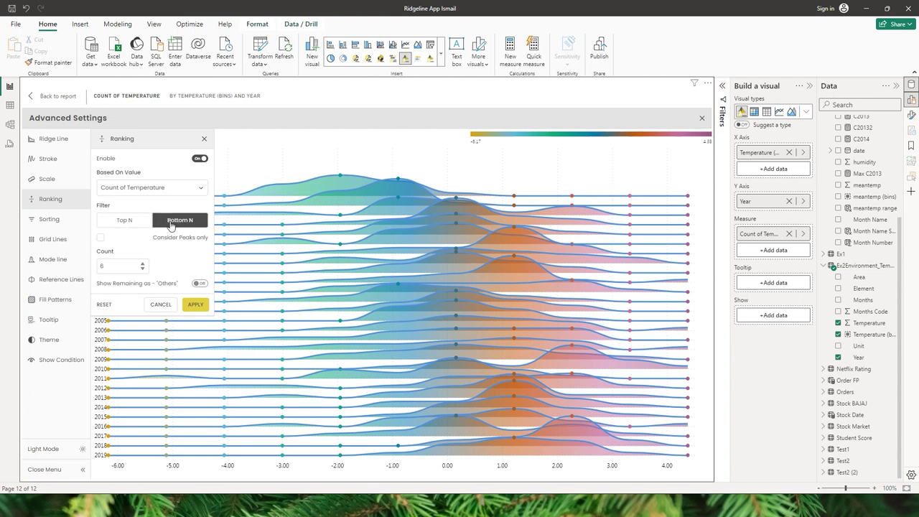
{"action": "left_click", "coordinate": [126, 224]}
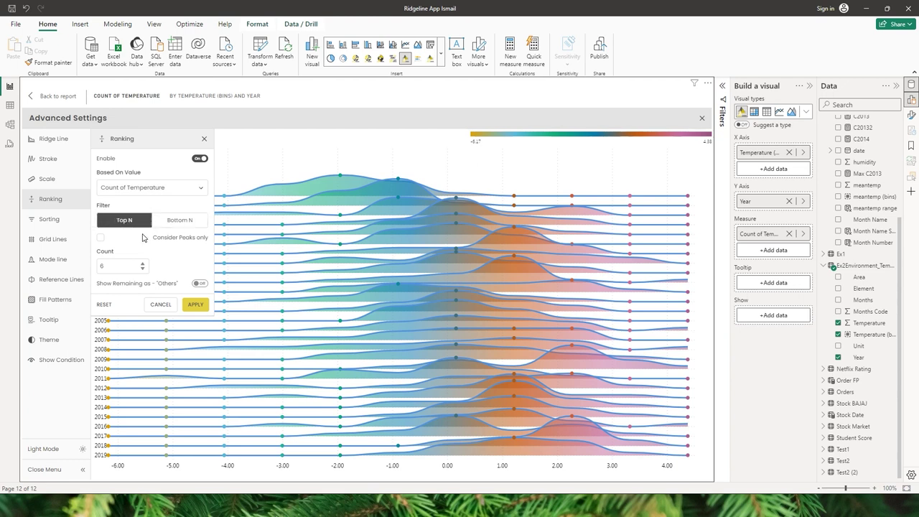
Set the ranking count to 5, apply it, and return to the Ranking settings
{"action": "left_click_drag", "start_coordinate": [125, 268], "coordinate": [93, 266]}
{"action": "type", "text": "5"}
{"action": "left_click", "coordinate": [195, 305]}
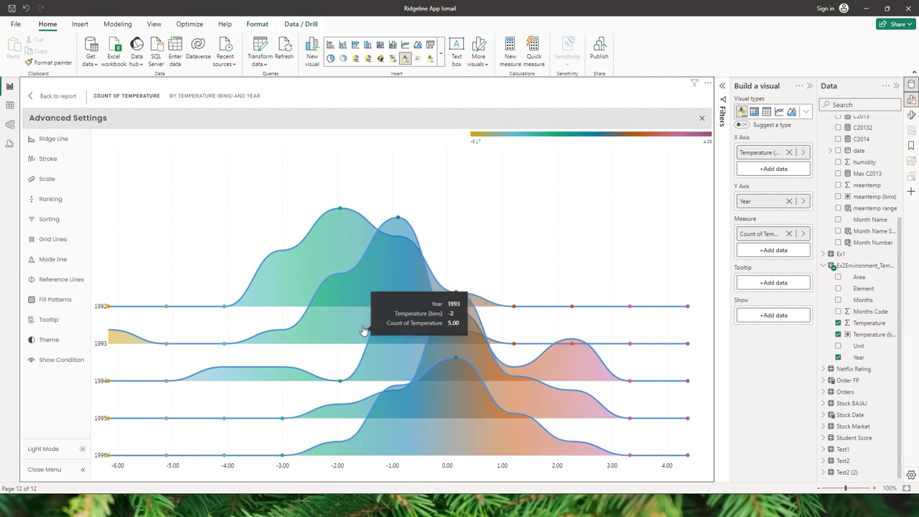
{"action": "left_click", "coordinate": [52, 204]}
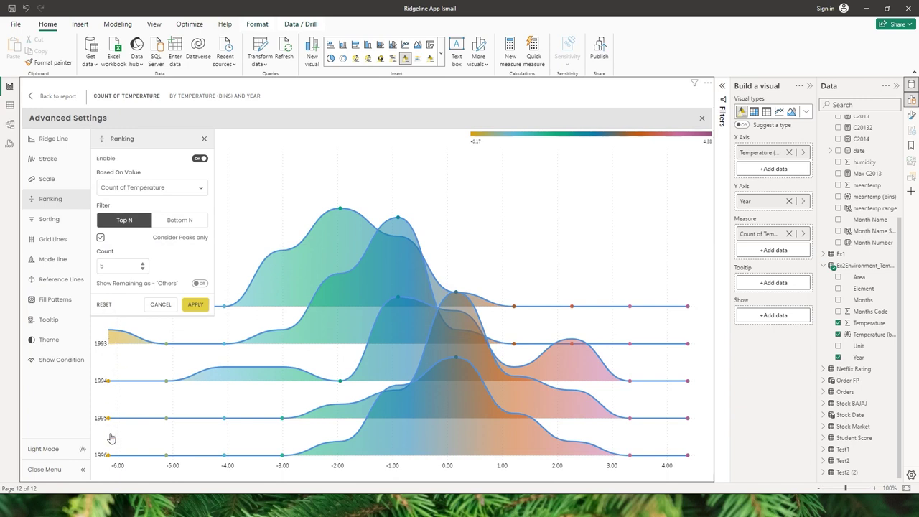
{"action": "mouse_move", "coordinate": [112, 458]}
Apply peak-based Top N ranking, compare Bottom N, and group remaining years as Others
{"action": "left_click", "coordinate": [198, 306]}
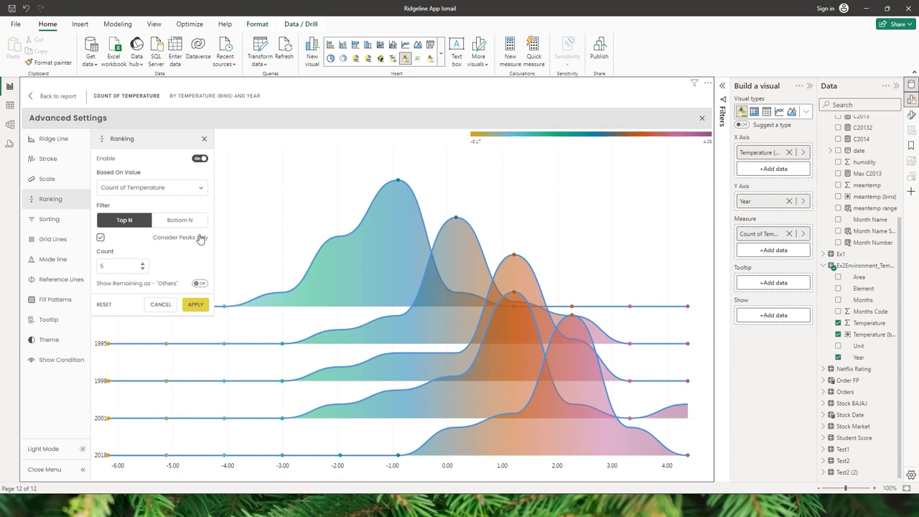
{"action": "left_click", "coordinate": [189, 223]}
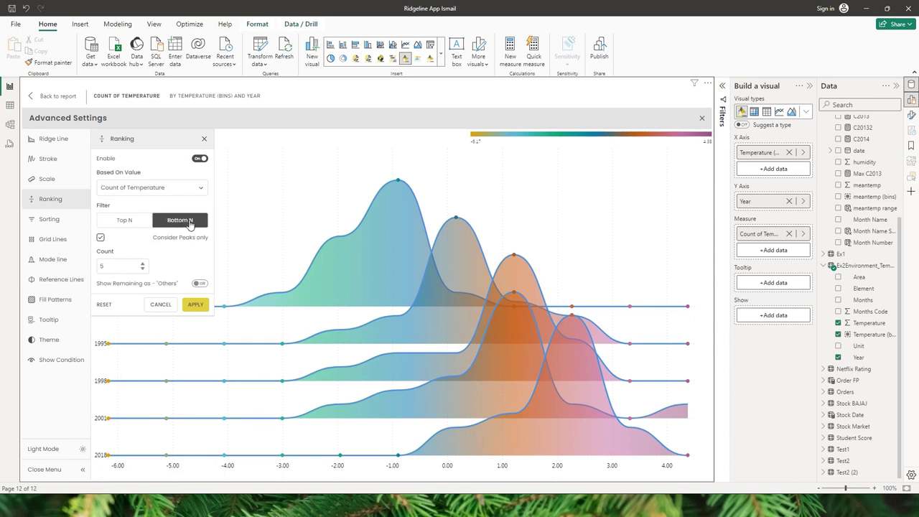
{"action": "left_click", "coordinate": [195, 305]}
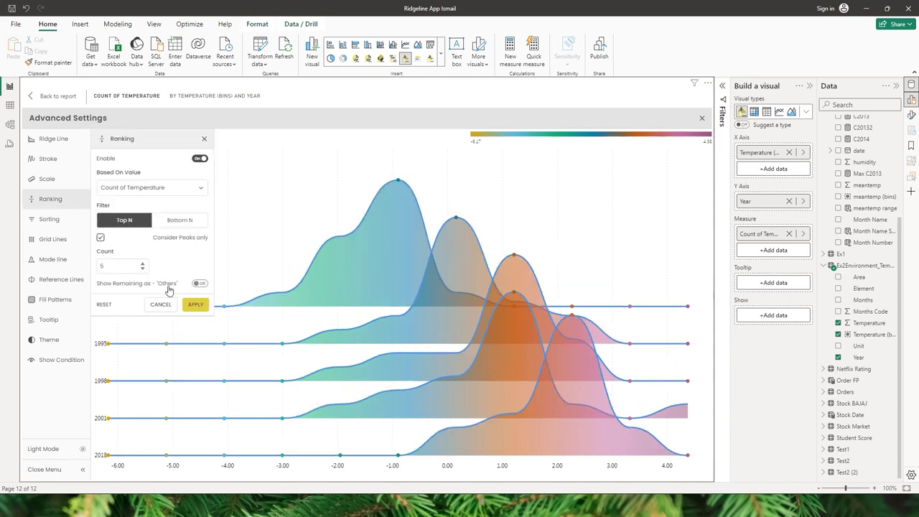
{"action": "left_click", "coordinate": [198, 284]}
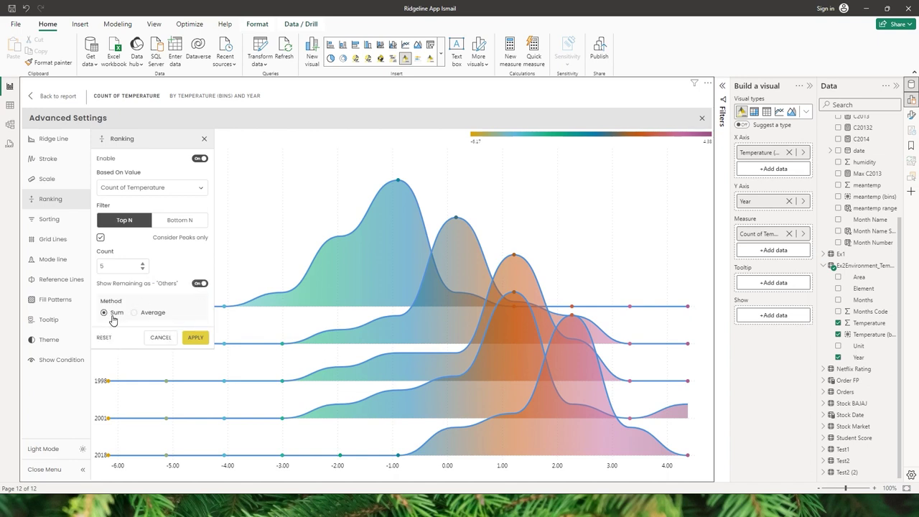
{"action": "left_click", "coordinate": [196, 339]}
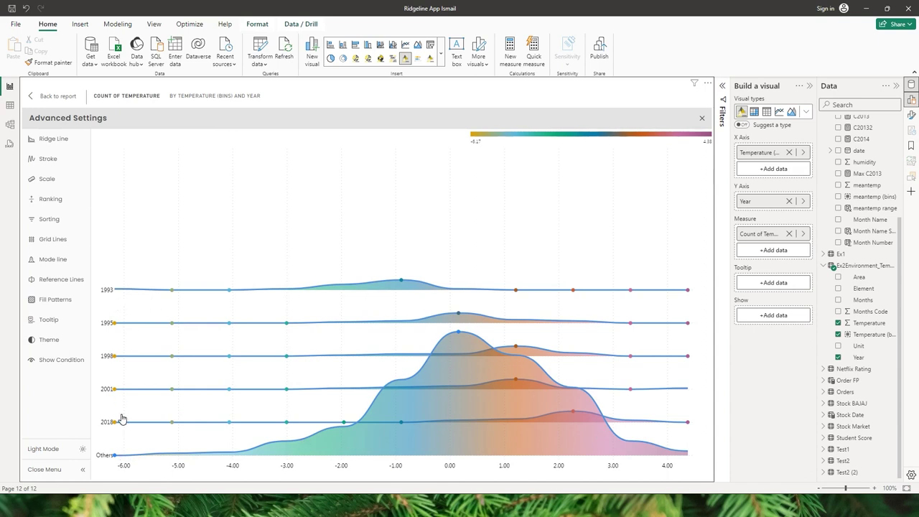
{"action": "left_click", "coordinate": [52, 219]}
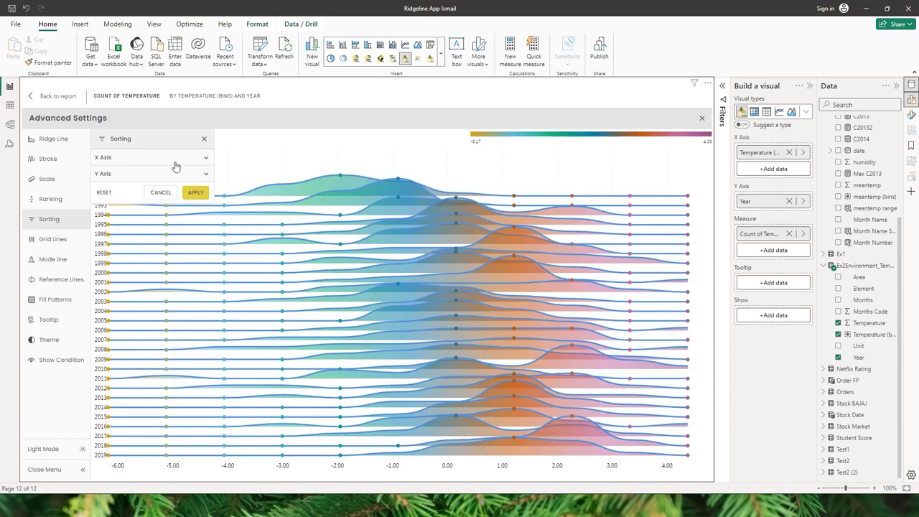
Sort the year axis descending by Highest aggregated Count of Temperature and apply
{"action": "left_click", "coordinate": [206, 158]}
{"action": "left_click", "coordinate": [207, 195]}
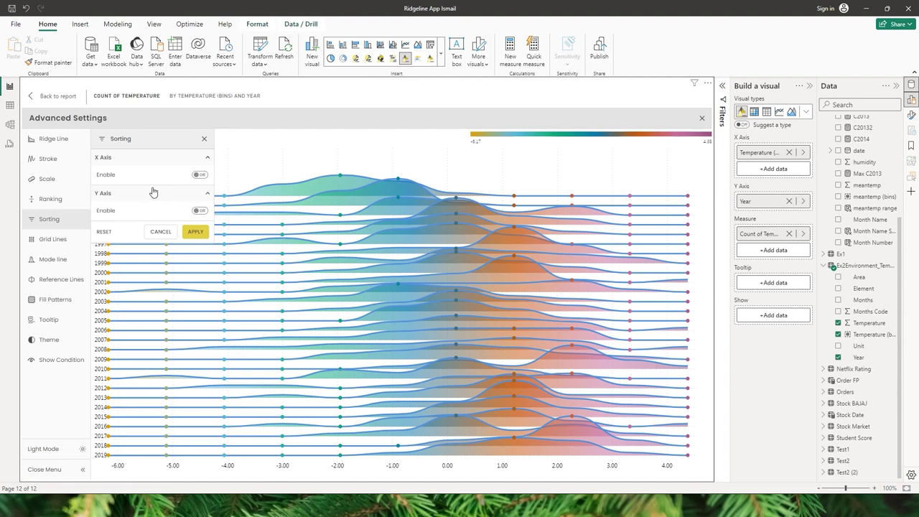
{"action": "left_click", "coordinate": [200, 211]}
{"action": "left_click", "coordinate": [148, 244]}
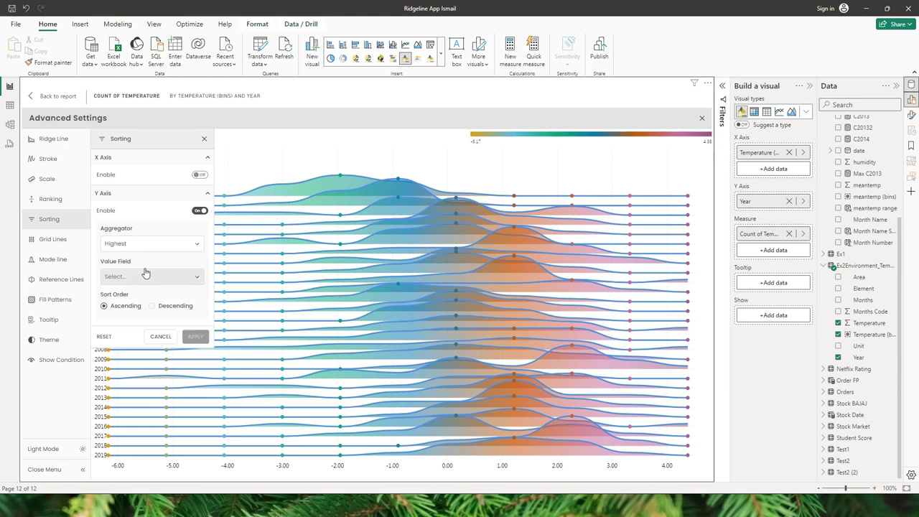
{"action": "left_click", "coordinate": [149, 276]}
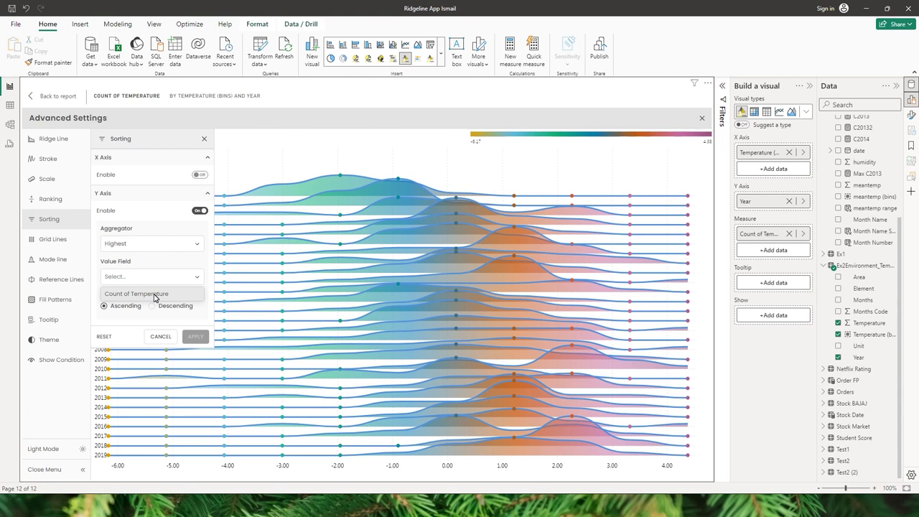
{"action": "left_click", "coordinate": [155, 295]}
{"action": "left_click", "coordinate": [153, 305]}
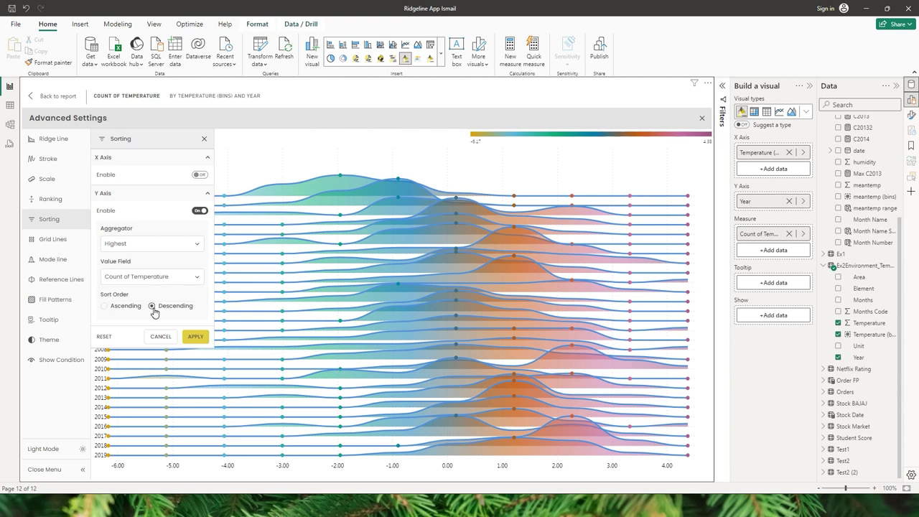
{"action": "left_click", "coordinate": [195, 336]}
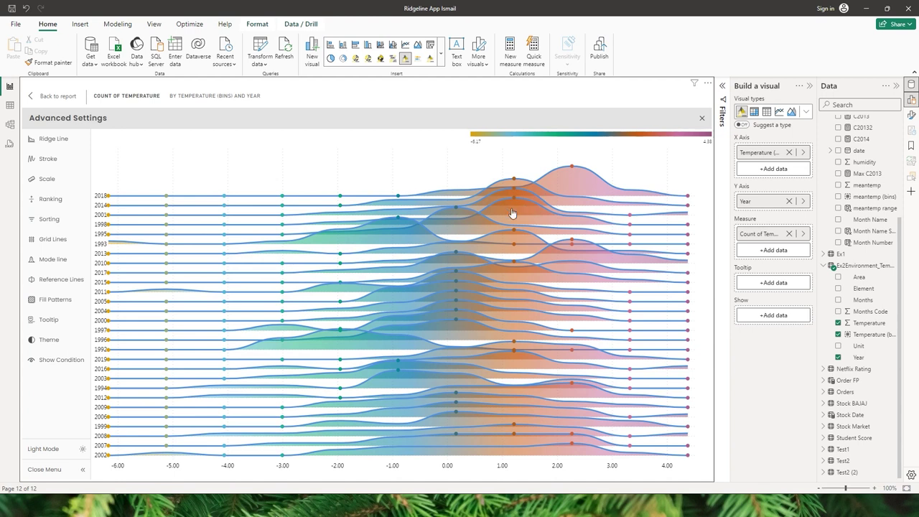
{"action": "mouse_move", "coordinate": [572, 175]}
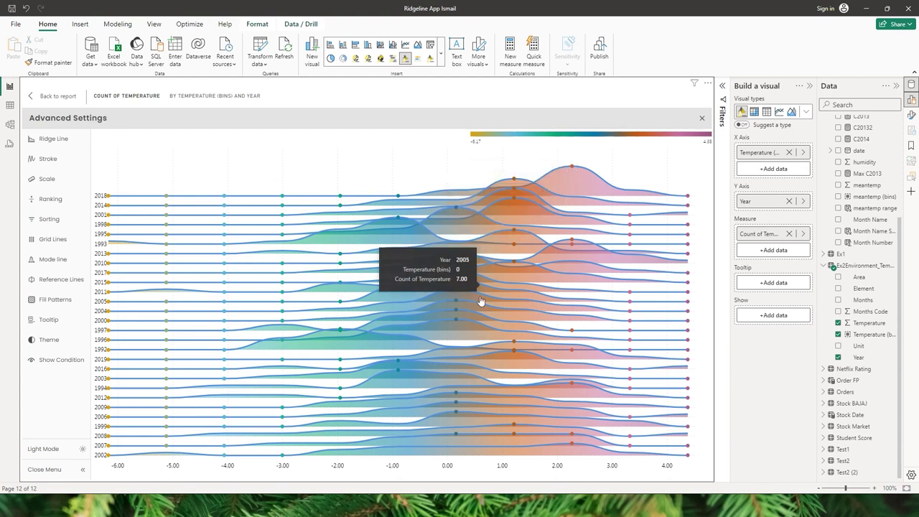
{"action": "left_click", "coordinate": [49, 219]}
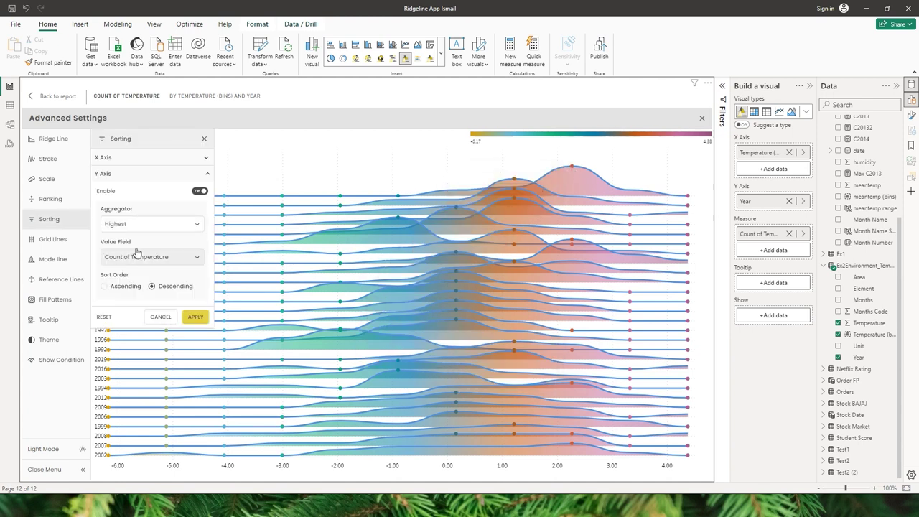
{"action": "left_click", "coordinate": [58, 239]}
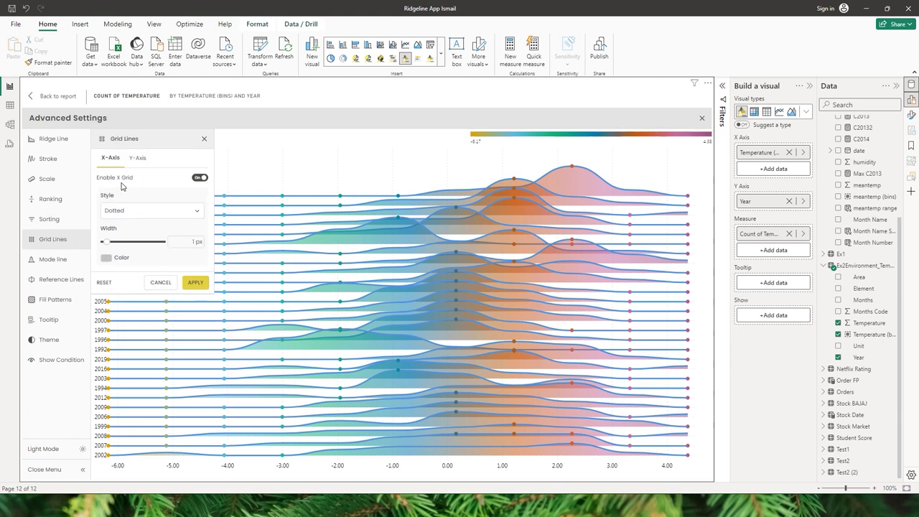
Check the Y-axis grid options, then turn off and apply the X grid lines
{"action": "left_click", "coordinate": [137, 158]}
{"action": "left_click", "coordinate": [111, 159]}
{"action": "left_click", "coordinate": [201, 178]}
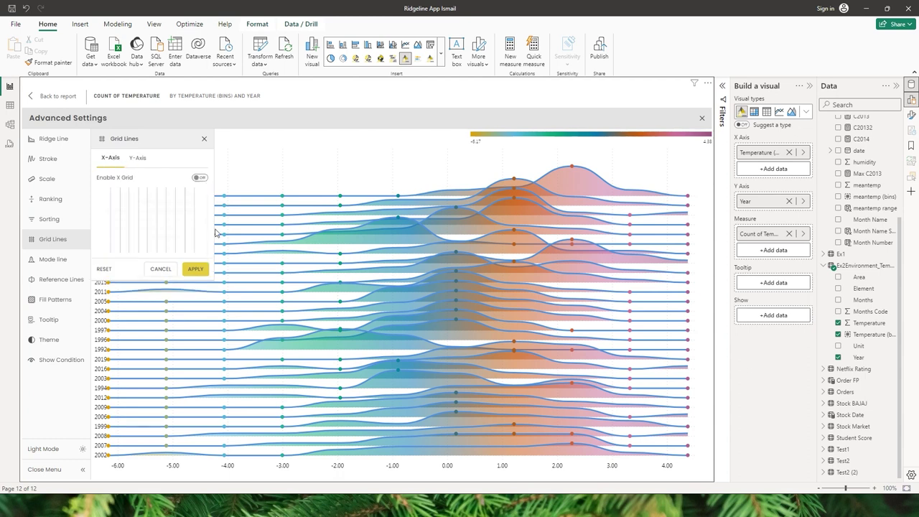
{"action": "left_click", "coordinate": [203, 268]}
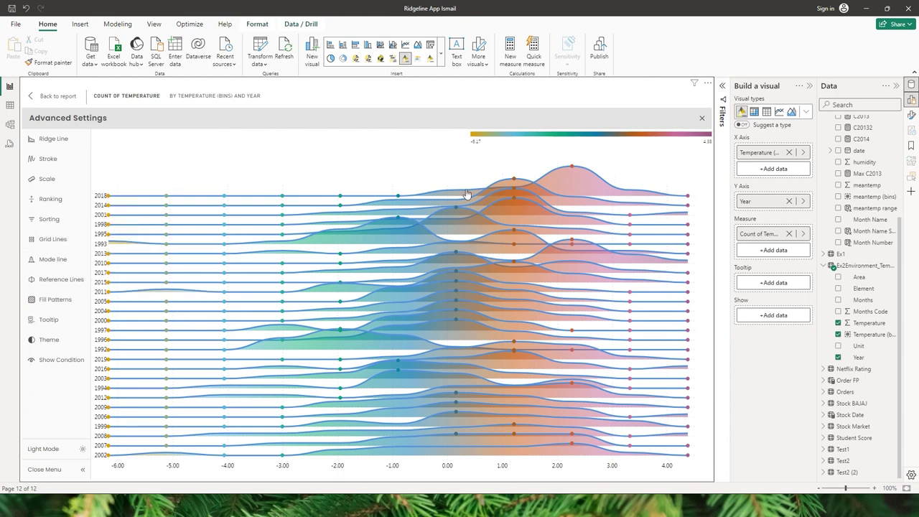
Enable dotted, 2 px, bright yellow X-axis grid lines and apply them
{"action": "left_click", "coordinate": [44, 241]}
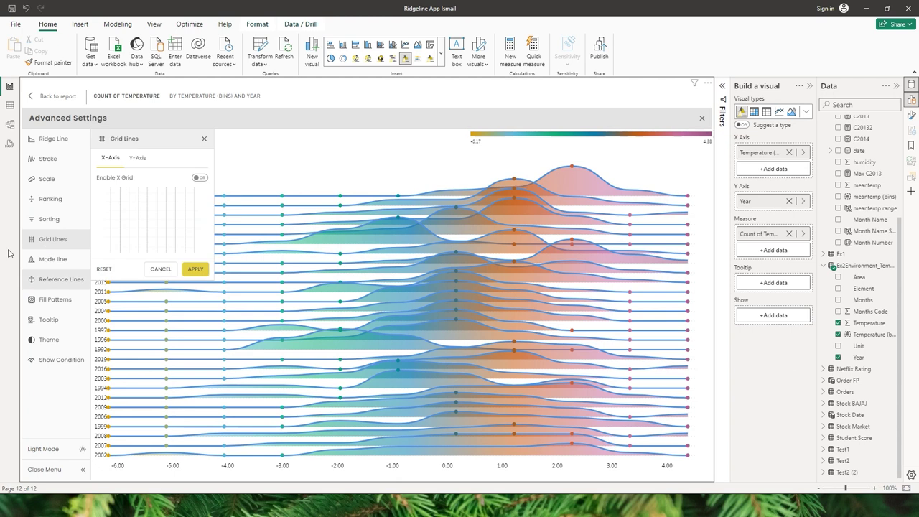
{"action": "left_click", "coordinate": [200, 179]}
{"action": "left_click", "coordinate": [133, 215]}
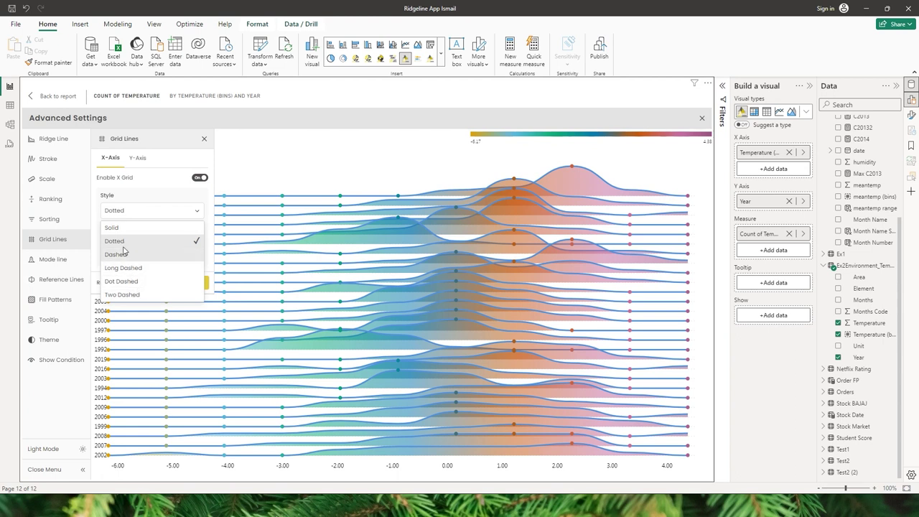
{"action": "left_click", "coordinate": [119, 241]}
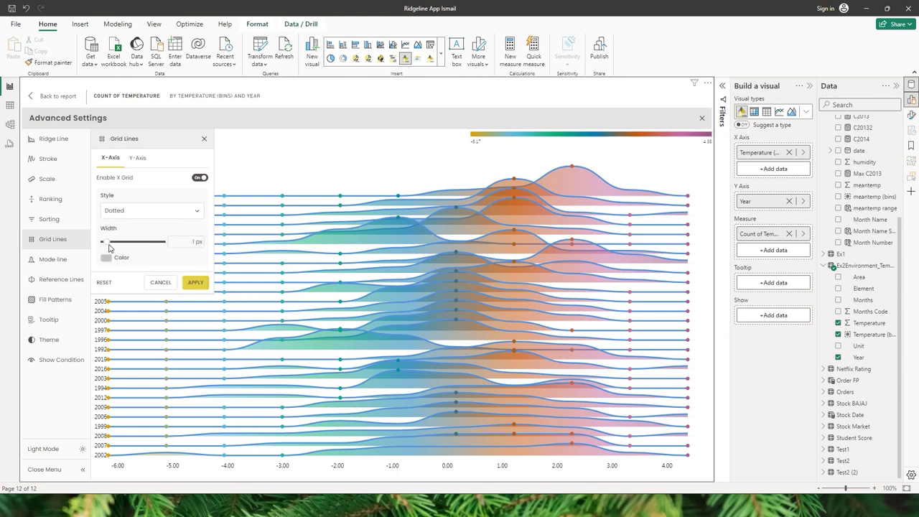
{"action": "left_click", "coordinate": [112, 243]}
{"action": "left_click", "coordinate": [107, 260]}
{"action": "left_click_drag", "start_coordinate": [319, 283], "coordinate": [328, 284]}
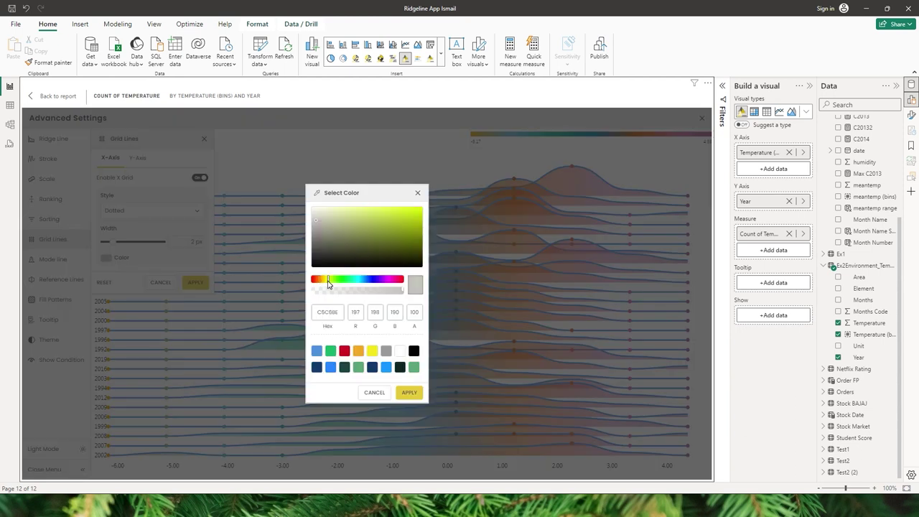
{"action": "left_click", "coordinate": [412, 214]}
{"action": "left_click", "coordinate": [409, 392]}
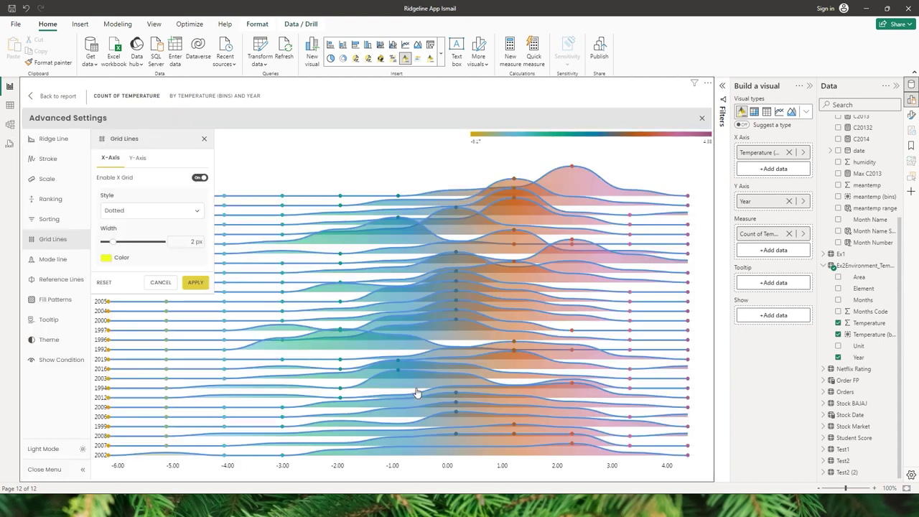
{"action": "left_click", "coordinate": [197, 283]}
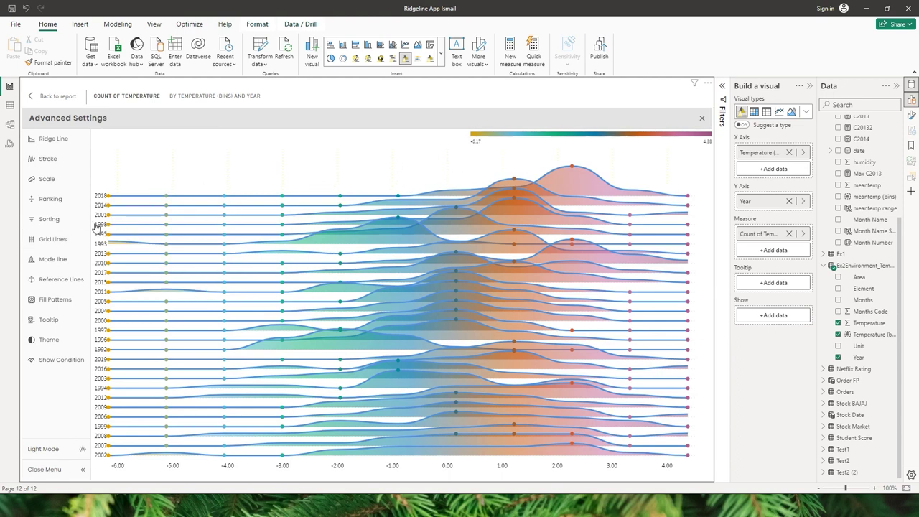
{"action": "left_click", "coordinate": [69, 237]}
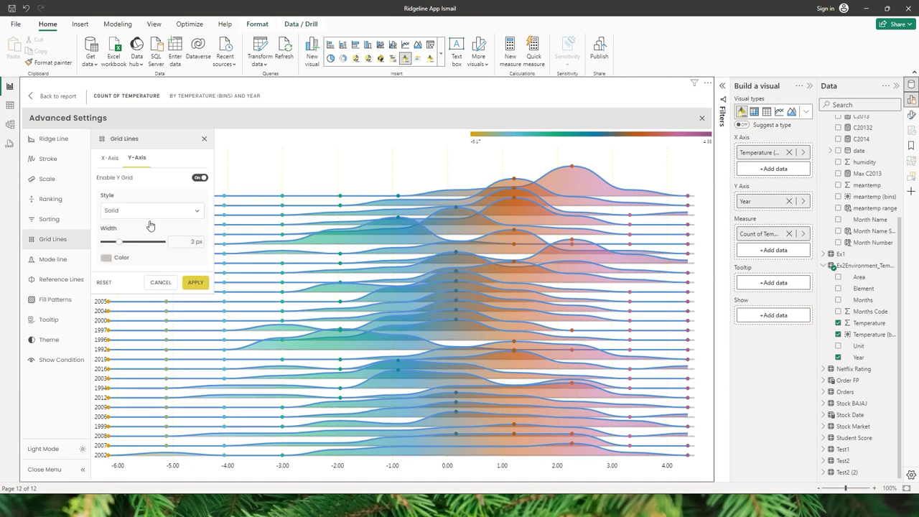
{"action": "left_click", "coordinate": [51, 267]}
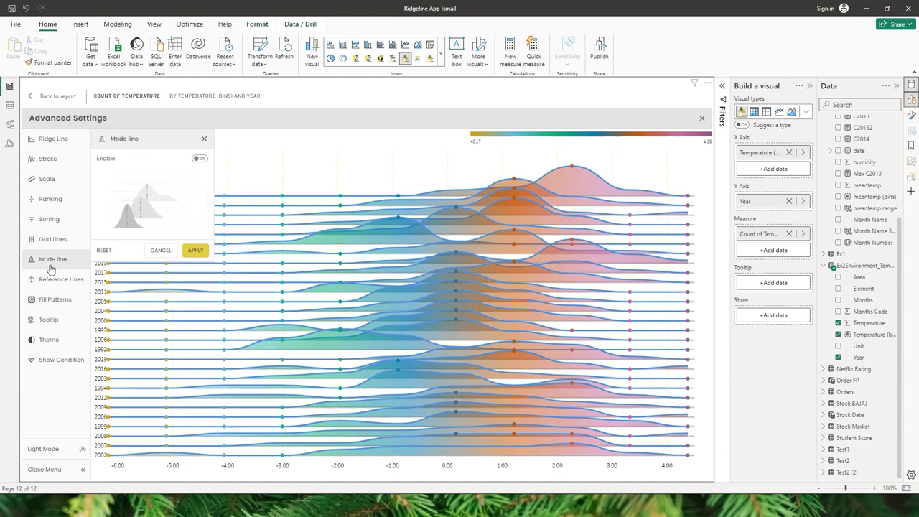
Turn on mode lines at each ridge peak and limit ranking to the top 6 years
{"action": "left_click", "coordinate": [200, 159]}
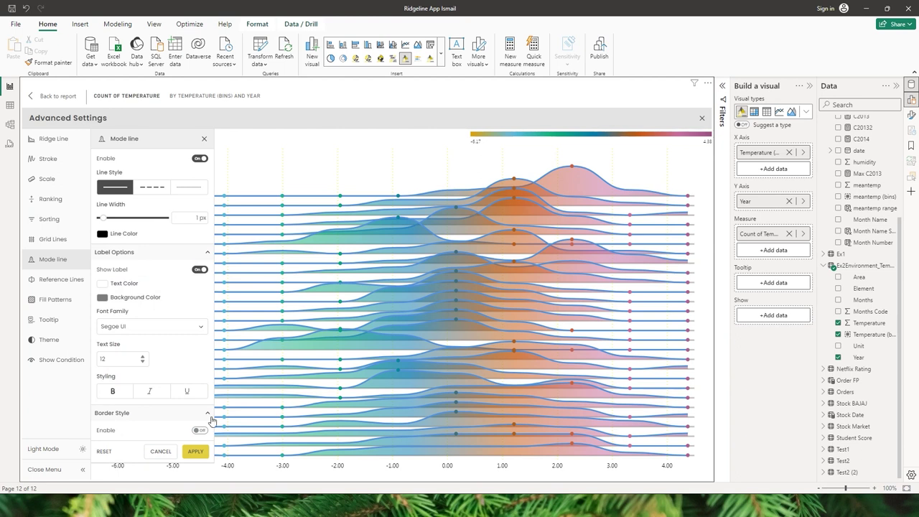
{"action": "left_click", "coordinate": [195, 451]}
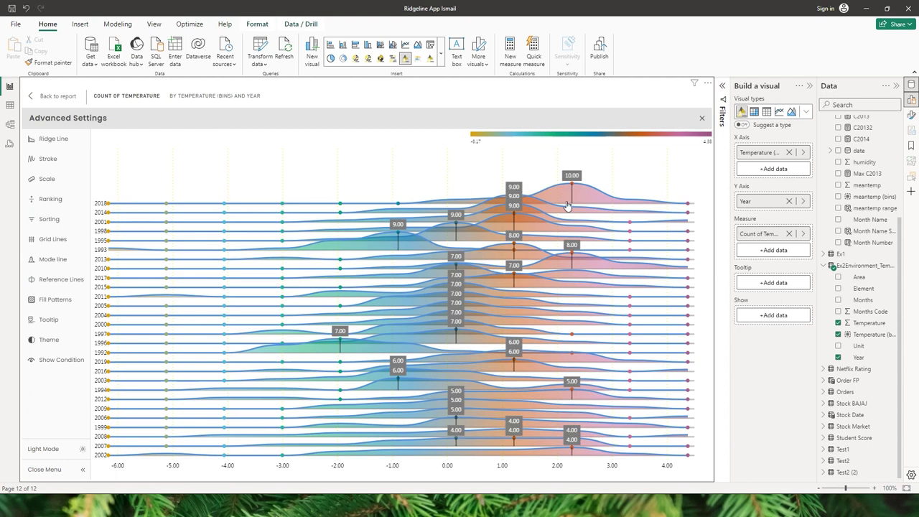
{"action": "left_click", "coordinate": [53, 208]}
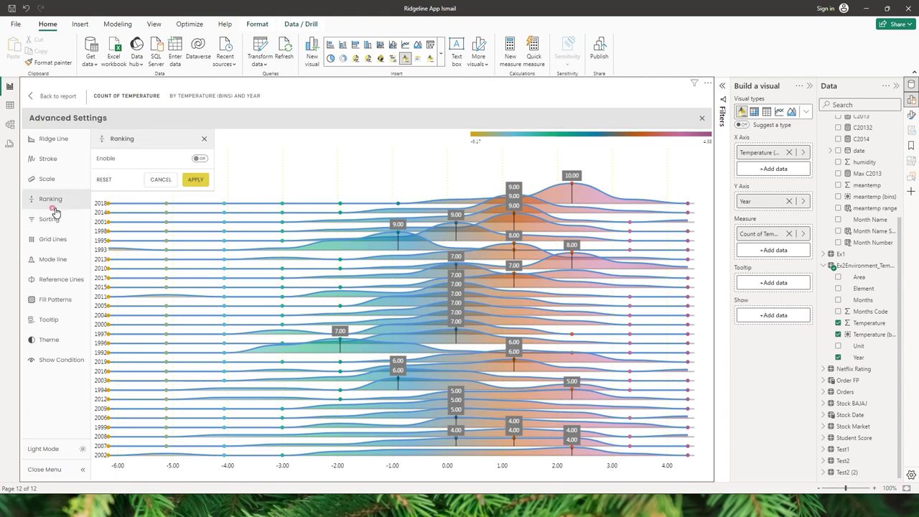
{"action": "left_click", "coordinate": [200, 158]}
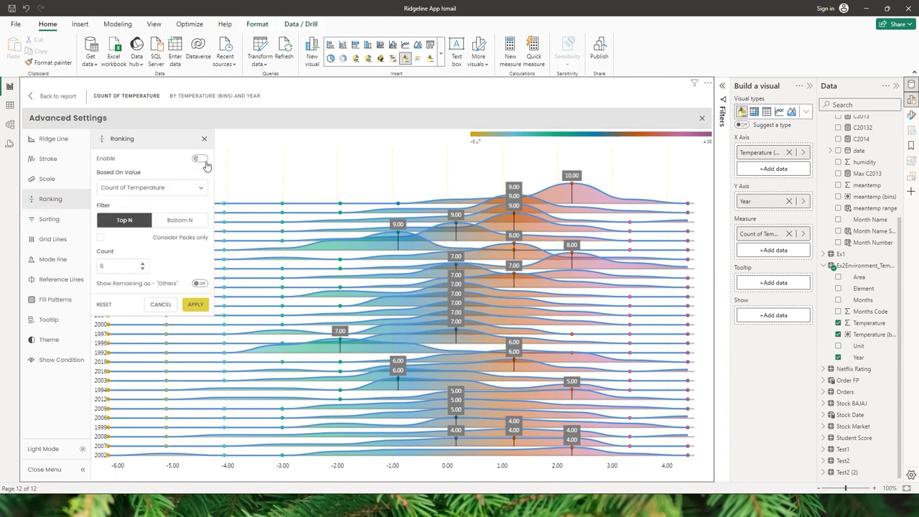
{"action": "left_click", "coordinate": [194, 305]}
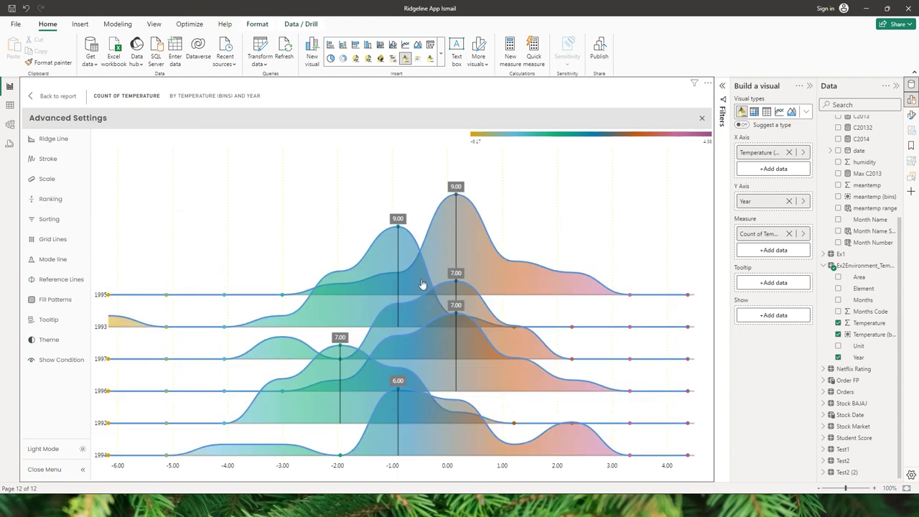
{"action": "left_click", "coordinate": [50, 260]}
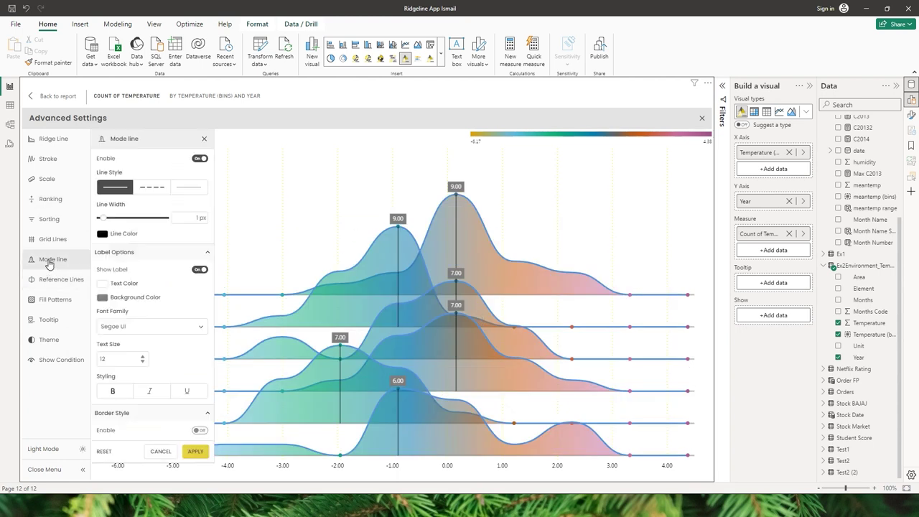
Make the mode lines dashed with a blue label background and apply
{"action": "left_click", "coordinate": [152, 188]}
{"action": "left_click", "coordinate": [190, 195]}
{"action": "left_click", "coordinate": [162, 197]}
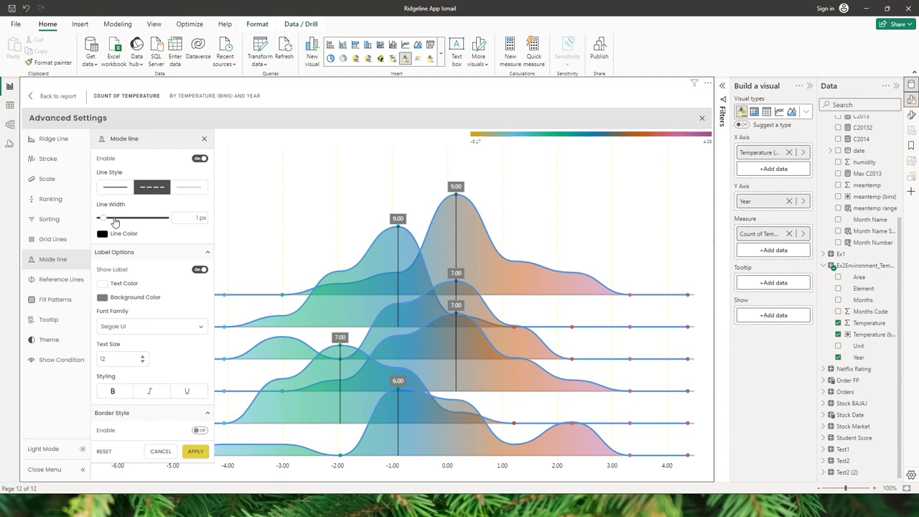
{"action": "left_click", "coordinate": [102, 296]}
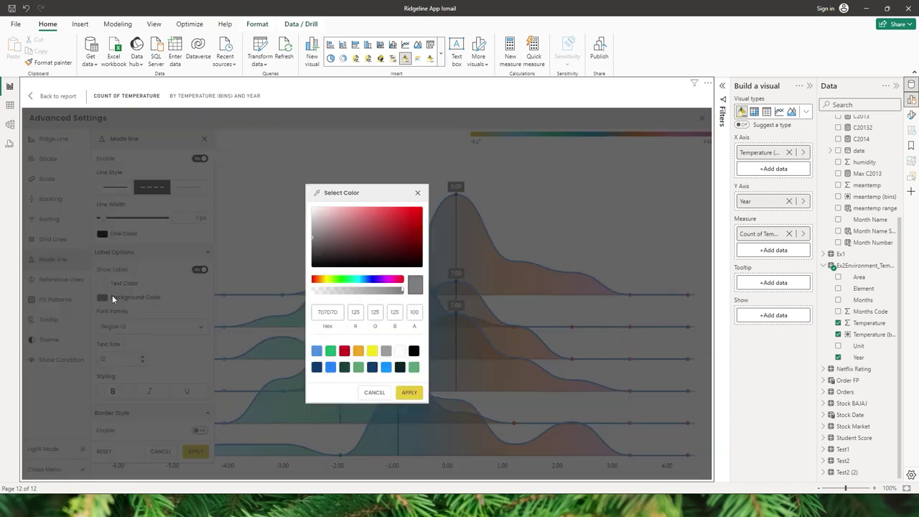
{"action": "left_click", "coordinate": [327, 279]}
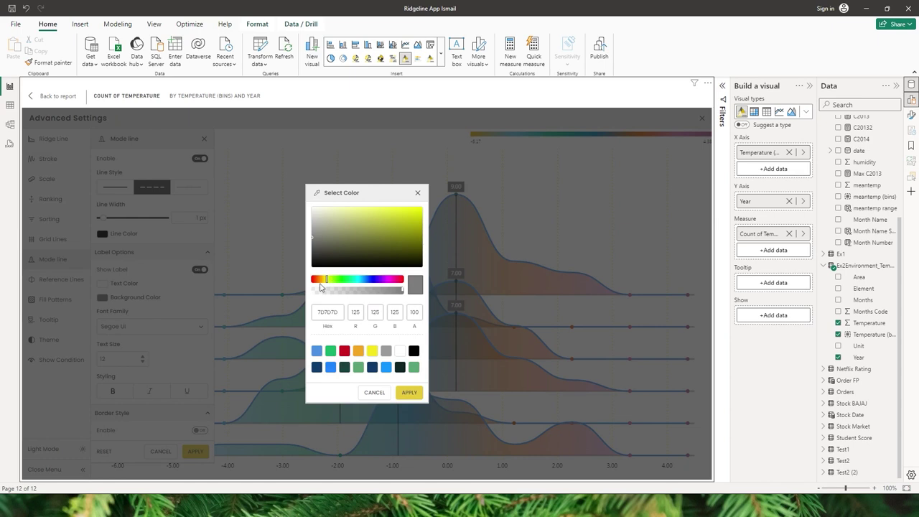
{"action": "left_click", "coordinate": [317, 351]}
{"action": "left_click", "coordinate": [416, 394]}
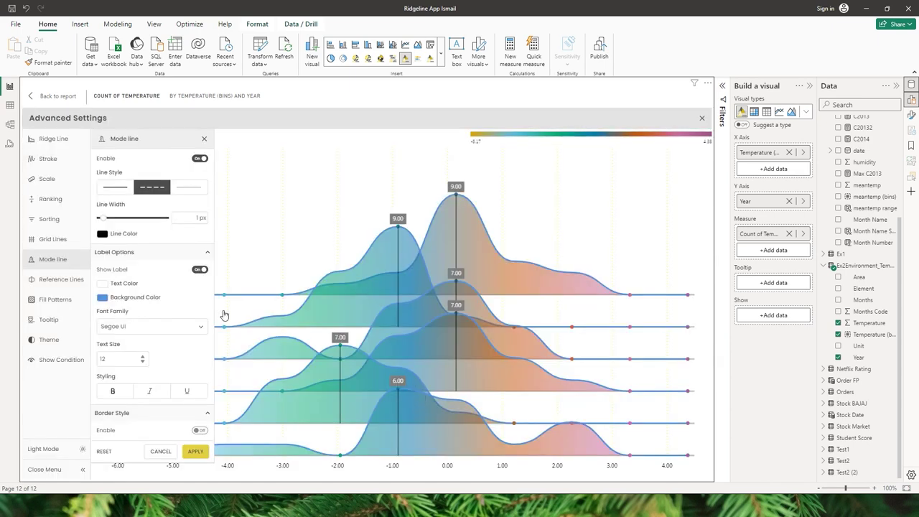
{"action": "left_click", "coordinate": [199, 453]}
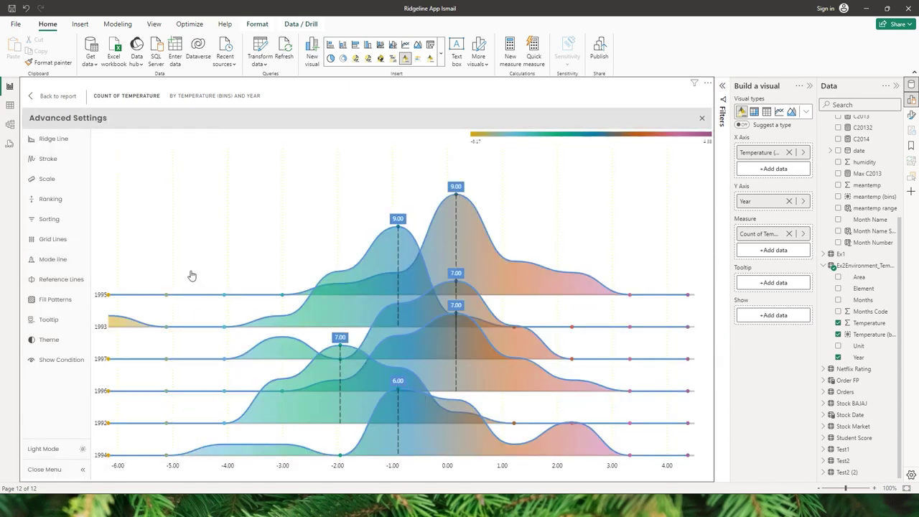
Reopen the Mode line settings and apply them again
{"action": "left_click", "coordinate": [54, 261]}
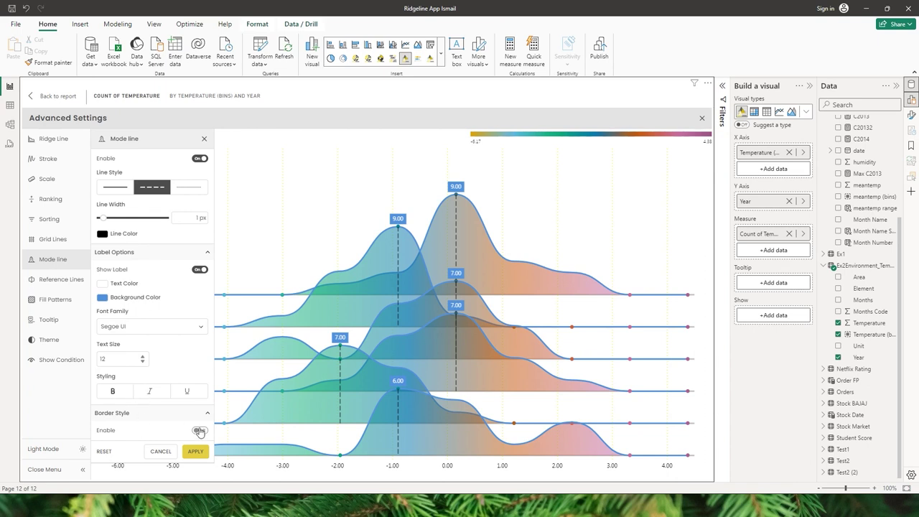
{"action": "left_click", "coordinate": [196, 453]}
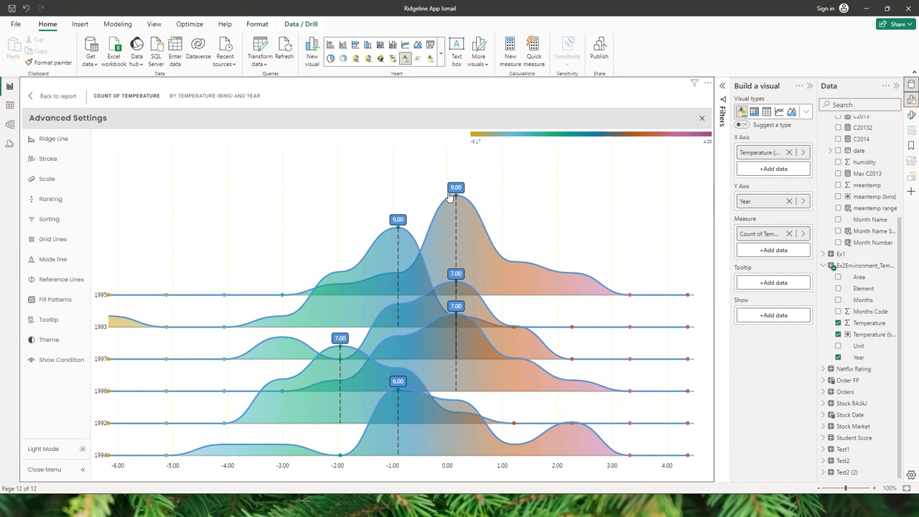
{"action": "left_click", "coordinate": [52, 265]}
{"action": "left_click", "coordinate": [58, 283]}
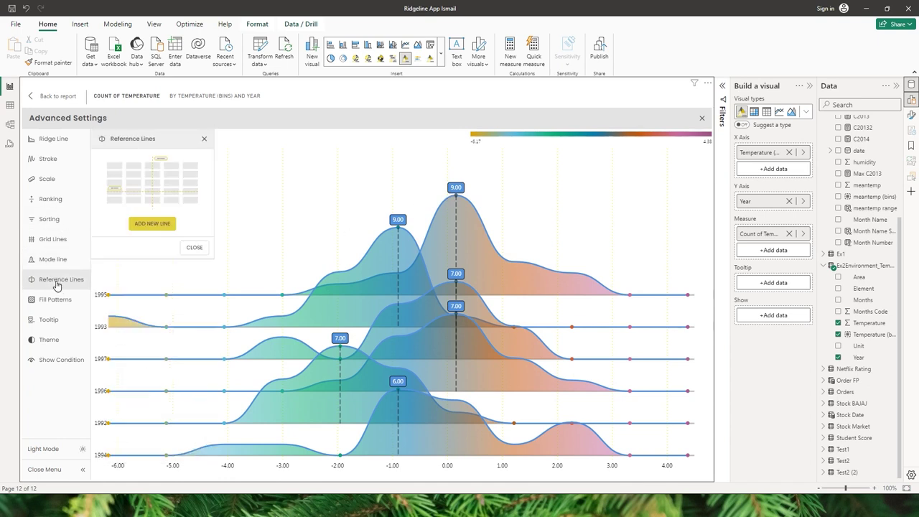
Start a new reference line at 2.27, dashed, 1.5 px thick, coloured red
{"action": "left_click", "coordinate": [153, 224]}
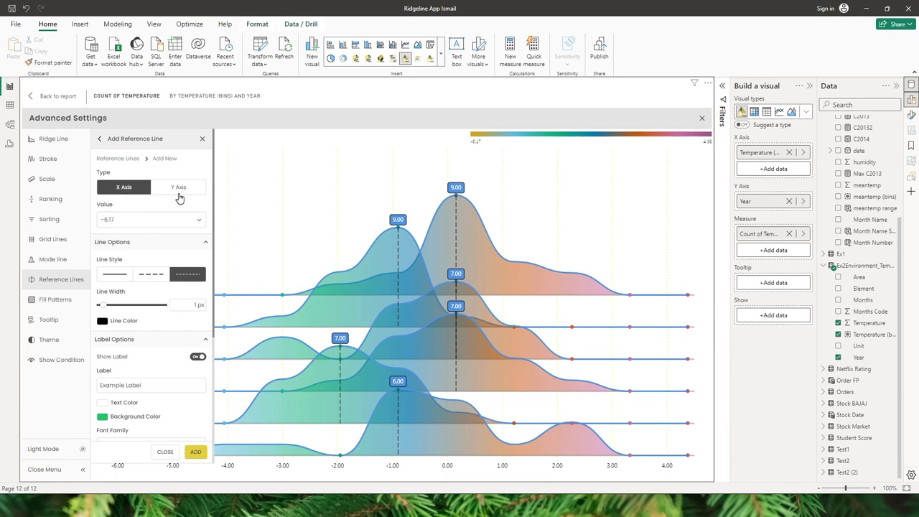
{"action": "left_click", "coordinate": [161, 216]}
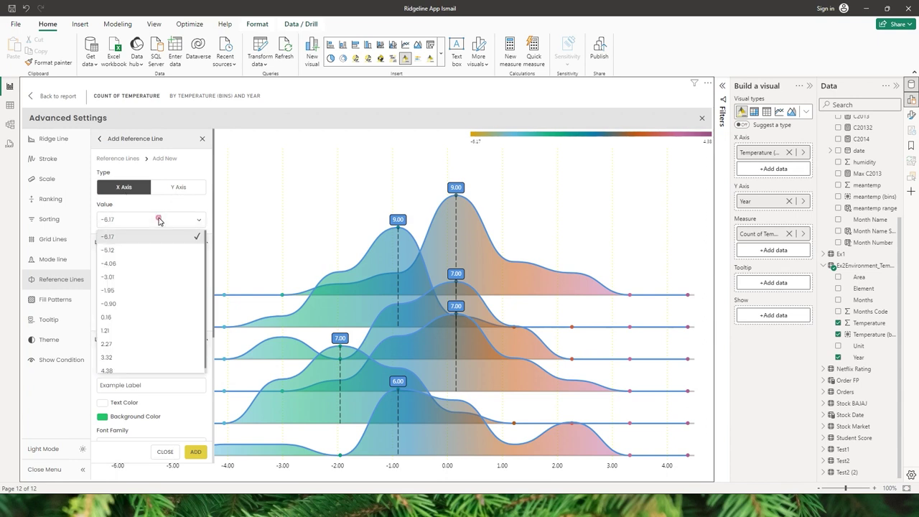
{"action": "left_click", "coordinate": [122, 345]}
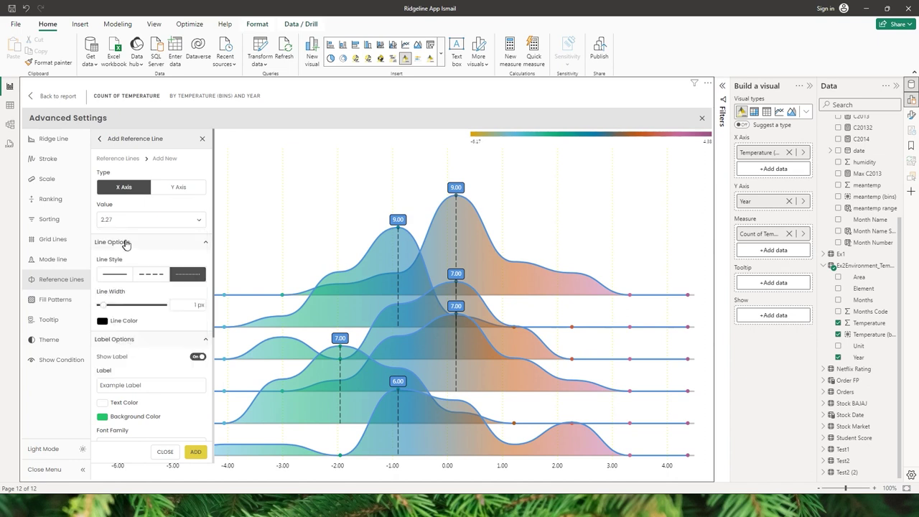
{"action": "left_click", "coordinate": [119, 282]}
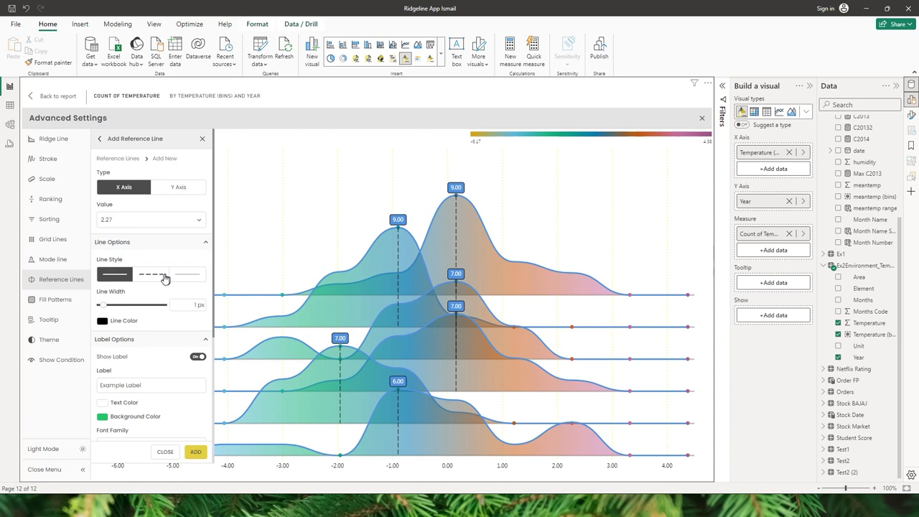
{"action": "left_click", "coordinate": [151, 280]}
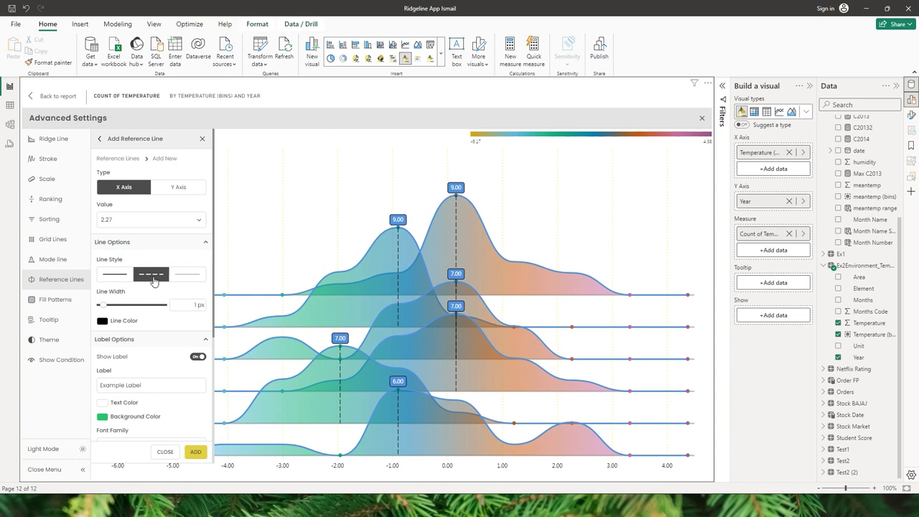
{"action": "left_click", "coordinate": [186, 281]}
{"action": "left_click", "coordinate": [131, 281]}
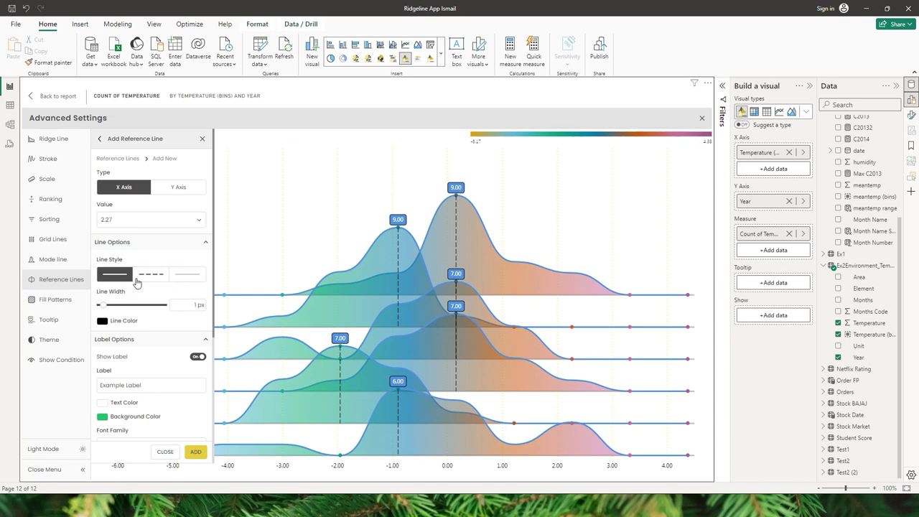
{"action": "left_click", "coordinate": [143, 281]}
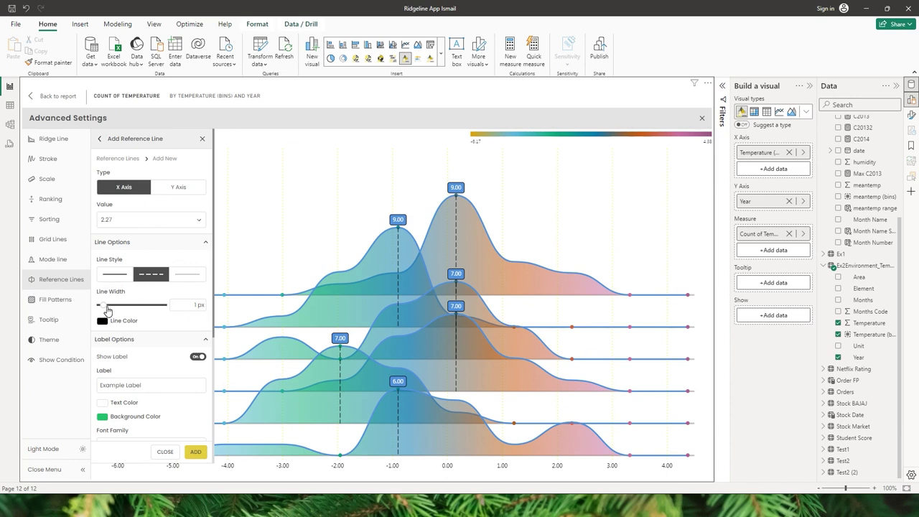
{"action": "left_click_drag", "start_coordinate": [106, 308], "coordinate": [116, 312]}
{"action": "left_click", "coordinate": [102, 321]}
{"action": "left_click_drag", "start_coordinate": [391, 231], "coordinate": [429, 208]}
{"action": "left_click", "coordinate": [409, 392]}
Label the reference line 'It's Getting Hotter' on a red background and add it
{"action": "scroll", "coordinate": [147, 232], "scroll_direction": "down", "scroll_amount": 3}
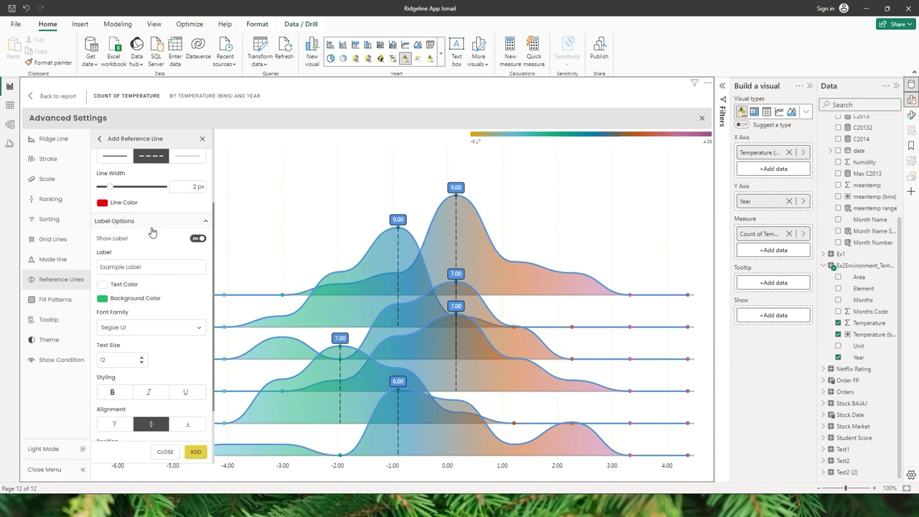
{"action": "left_click_drag", "start_coordinate": [150, 272], "coordinate": [96, 268]}
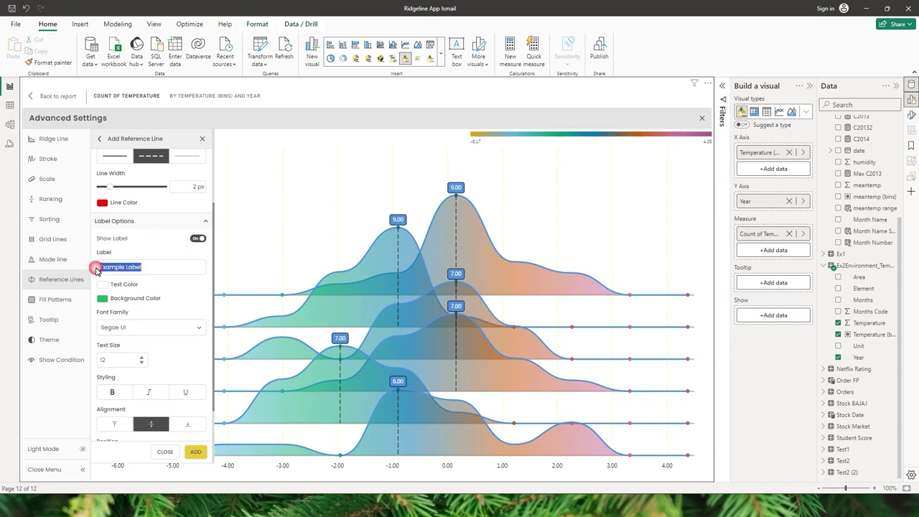
{"action": "key", "text": "BackSpace"}
{"action": "type", "text": "It's Getting Hotter"}
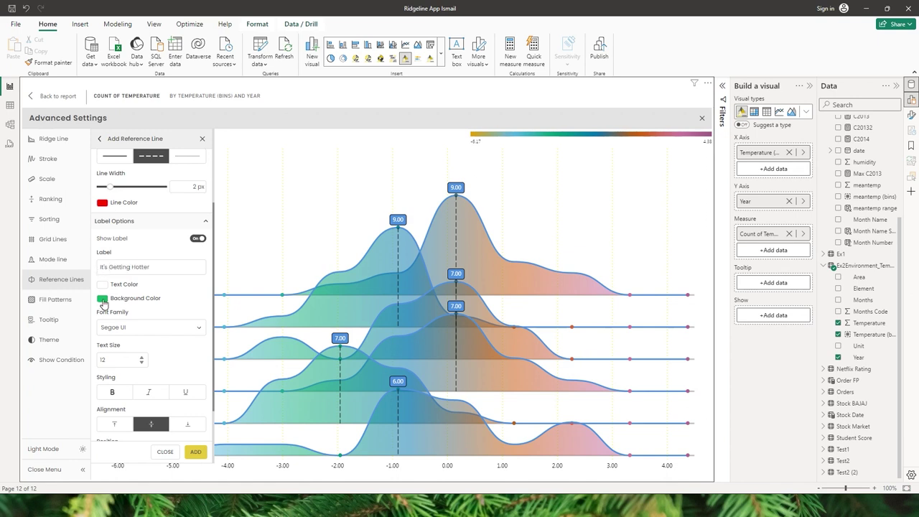
{"action": "left_click", "coordinate": [103, 300]}
{"action": "left_click_drag", "start_coordinate": [343, 286], "coordinate": [312, 282]}
{"action": "left_click", "coordinate": [421, 208]}
{"action": "left_click", "coordinate": [409, 393]}
{"action": "scroll", "coordinate": [166, 306], "scroll_direction": "down", "scroll_amount": 2}
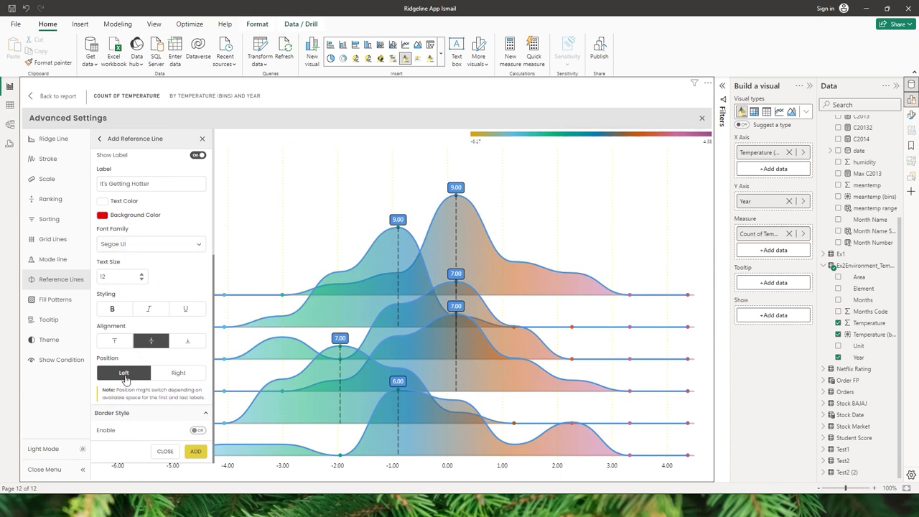
{"action": "left_click", "coordinate": [195, 450]}
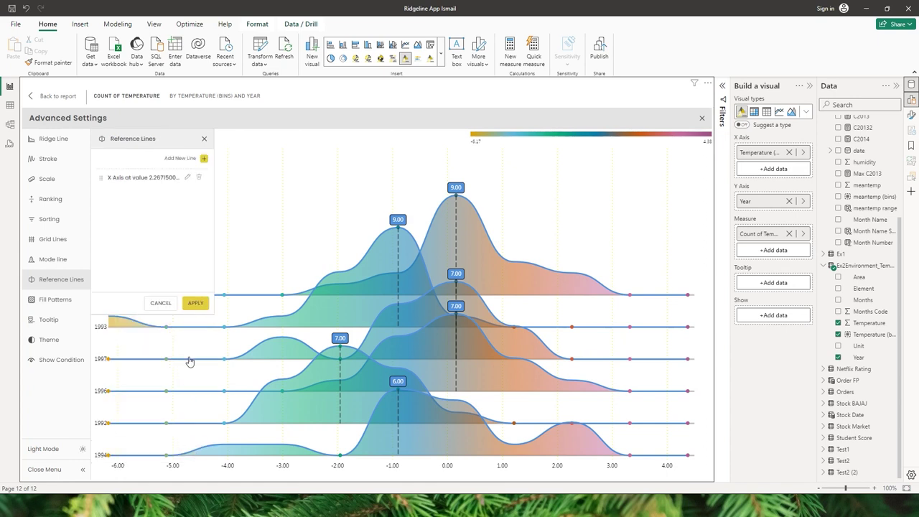
Apply the It's Getting Hotter reference line, then reopen it for editing
{"action": "left_click", "coordinate": [195, 311]}
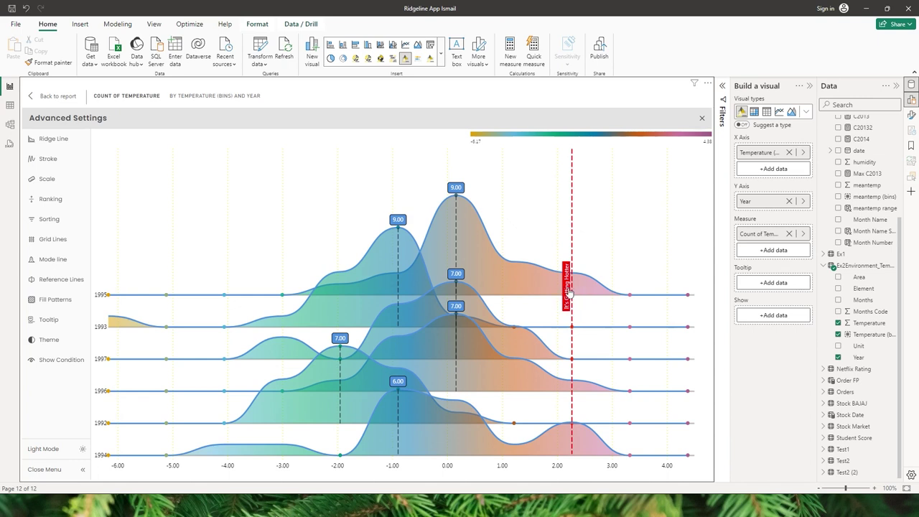
{"action": "mouse_move", "coordinate": [574, 297]}
{"action": "left_click", "coordinate": [44, 286]}
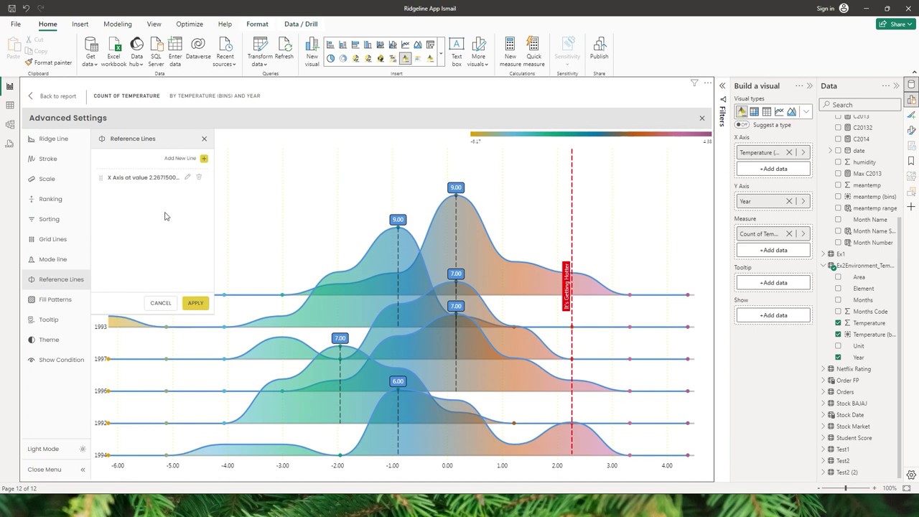
{"action": "left_click", "coordinate": [188, 178]}
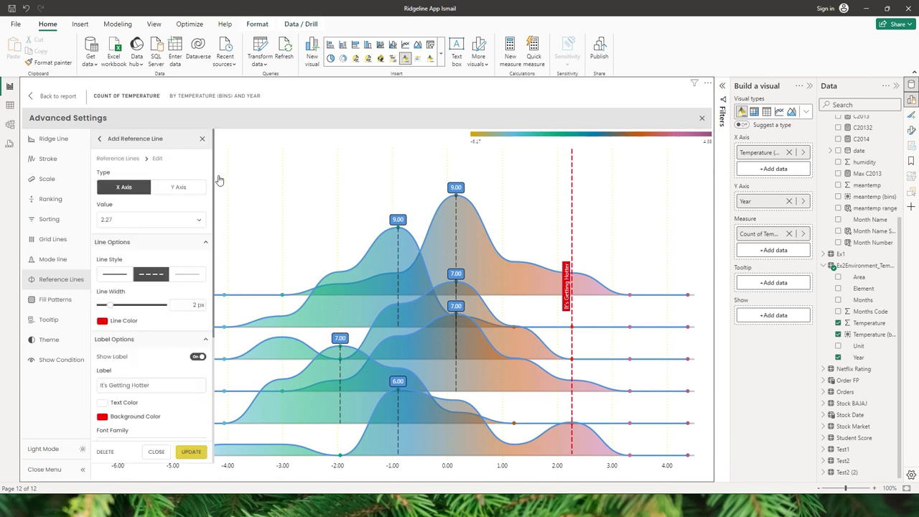
Set the line label to Top alignment and Right position with a border, and apply it
{"action": "left_click_drag", "start_coordinate": [213, 177], "coordinate": [205, 323]}
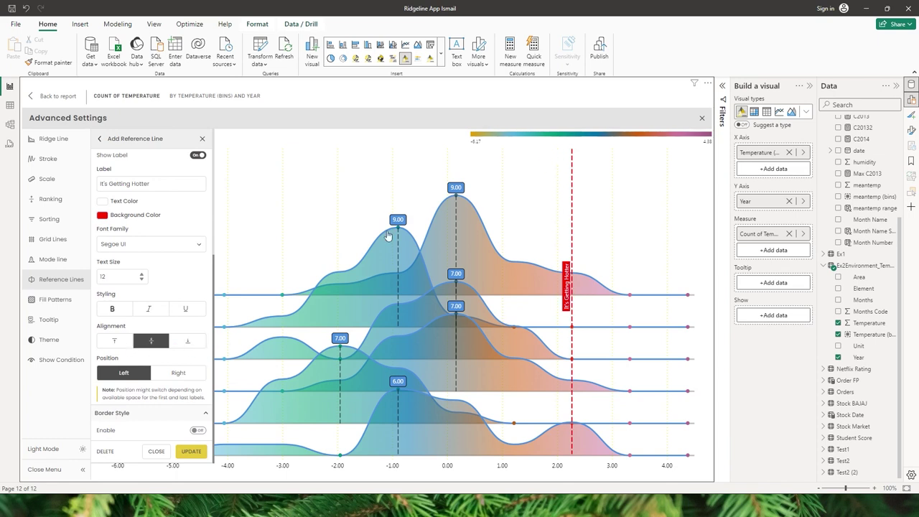
{"action": "left_click", "coordinate": [120, 343]}
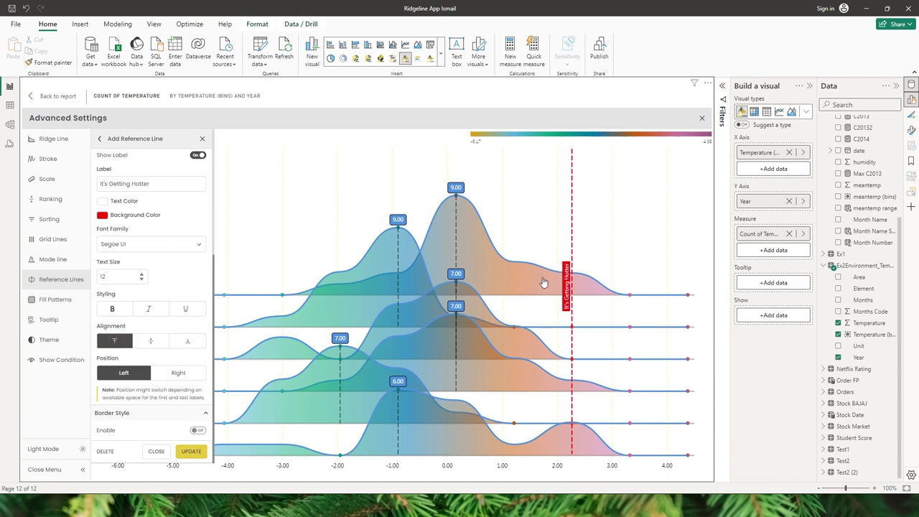
{"action": "left_click", "coordinate": [181, 374]}
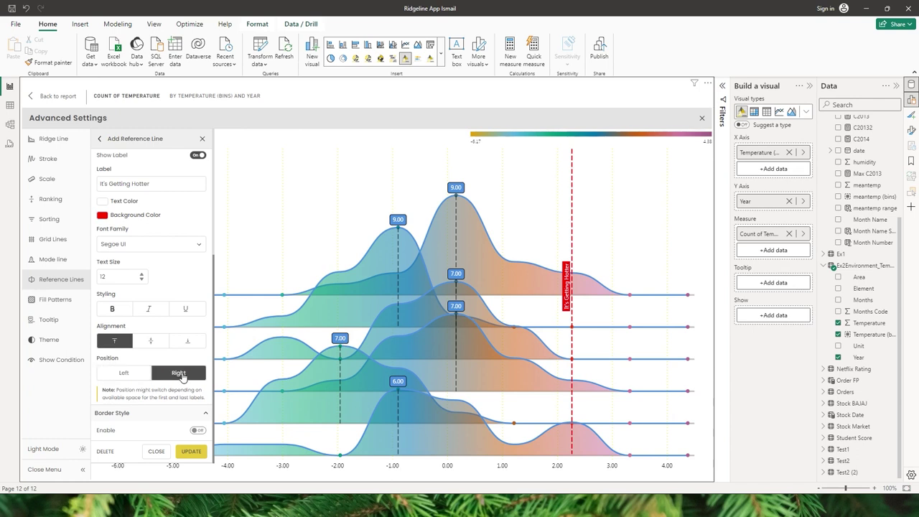
{"action": "left_click", "coordinate": [197, 430]}
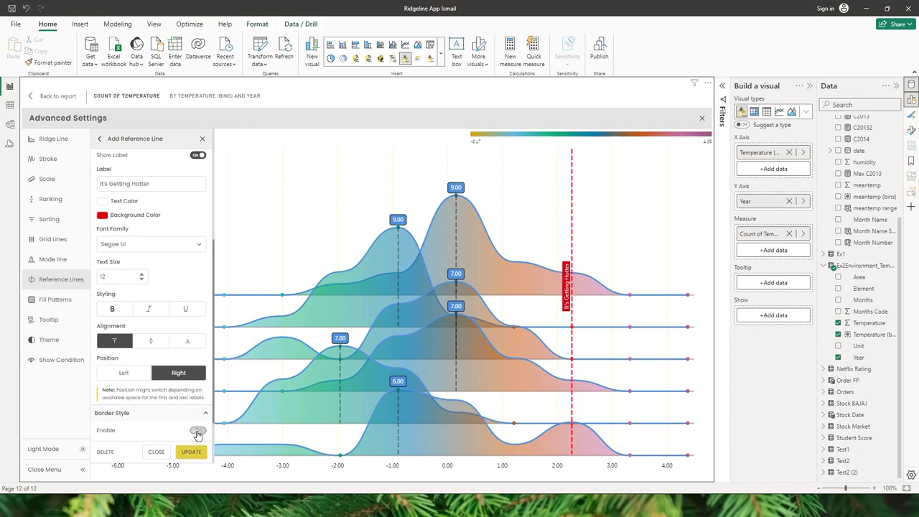
{"action": "left_click", "coordinate": [192, 452]}
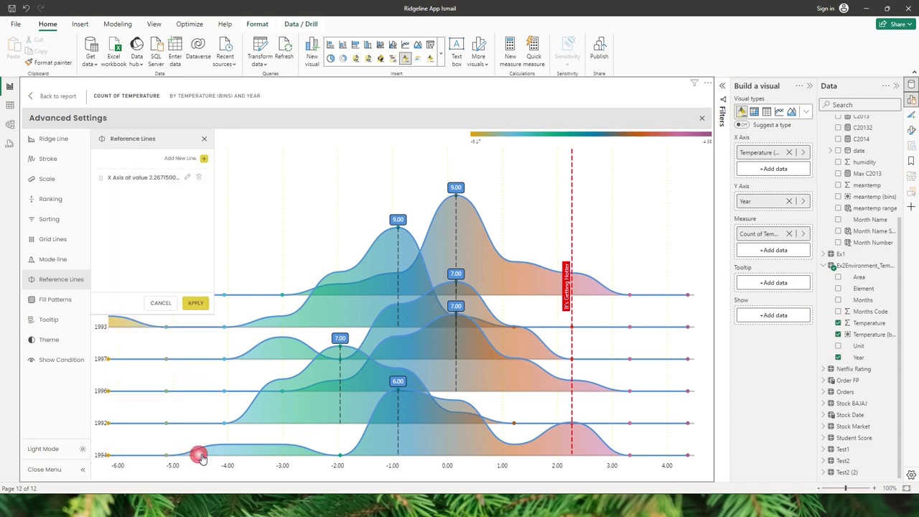
{"action": "left_click", "coordinate": [200, 307]}
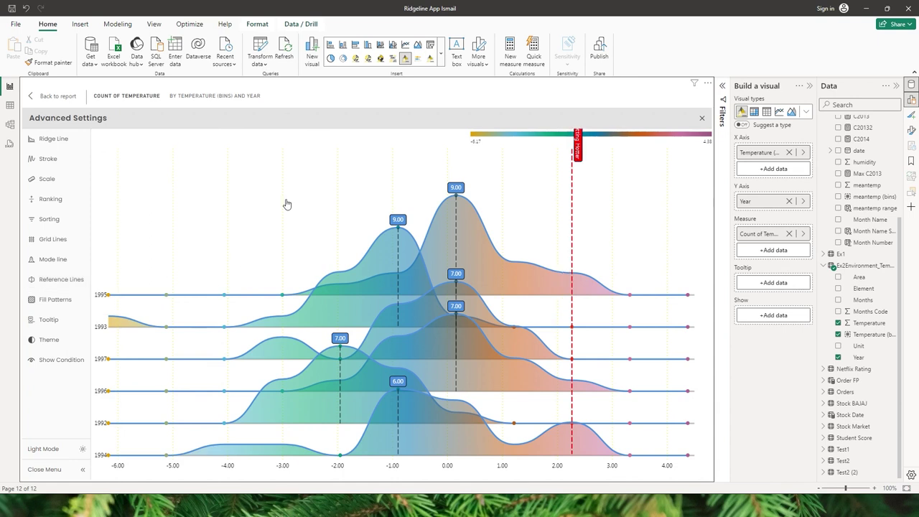
{"action": "left_click", "coordinate": [58, 96]}
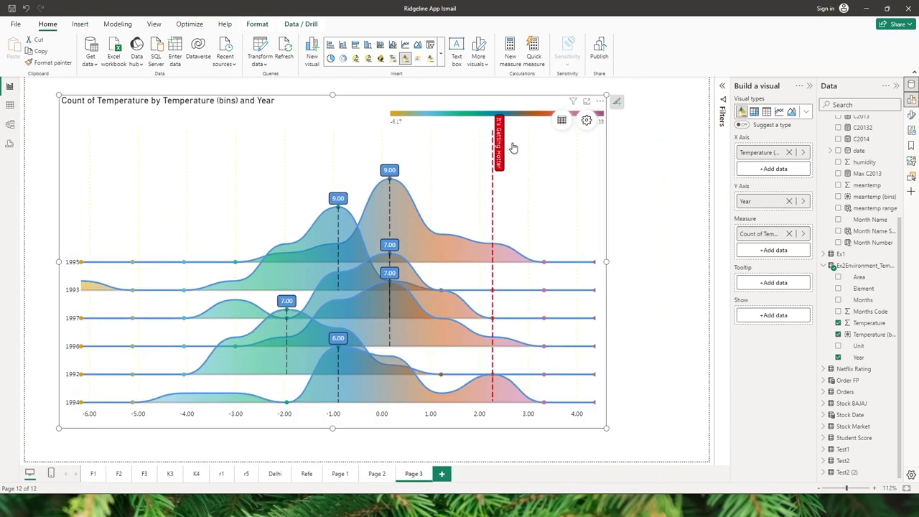
{"action": "left_click", "coordinate": [495, 158]}
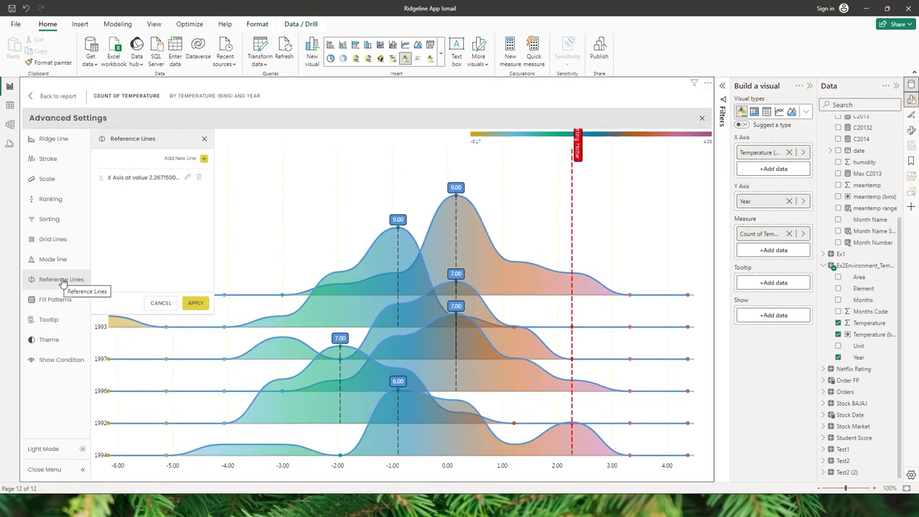
Enable fill patterns for the ridges, set per Category (year)
{"action": "left_click", "coordinate": [57, 300]}
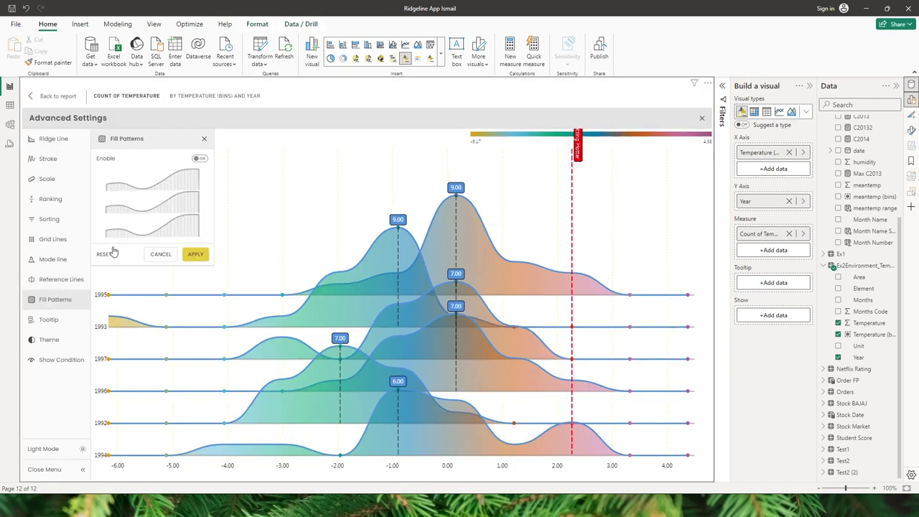
{"action": "left_click", "coordinate": [202, 160]}
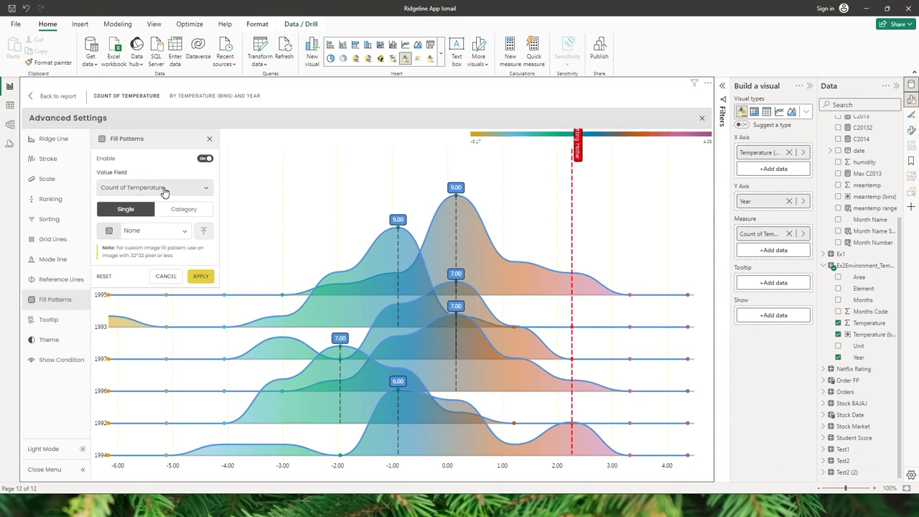
{"action": "left_click", "coordinate": [164, 189]}
{"action": "left_click", "coordinate": [164, 189]}
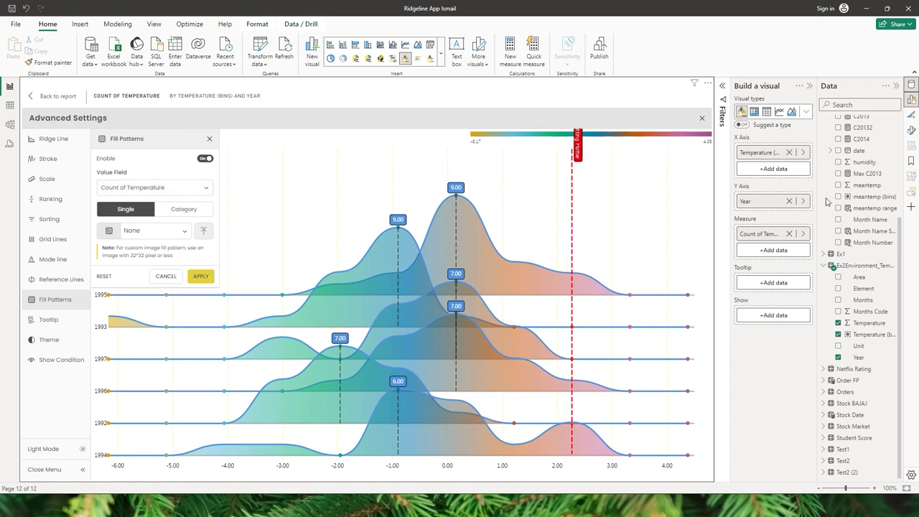
{"action": "left_click", "coordinate": [183, 213]}
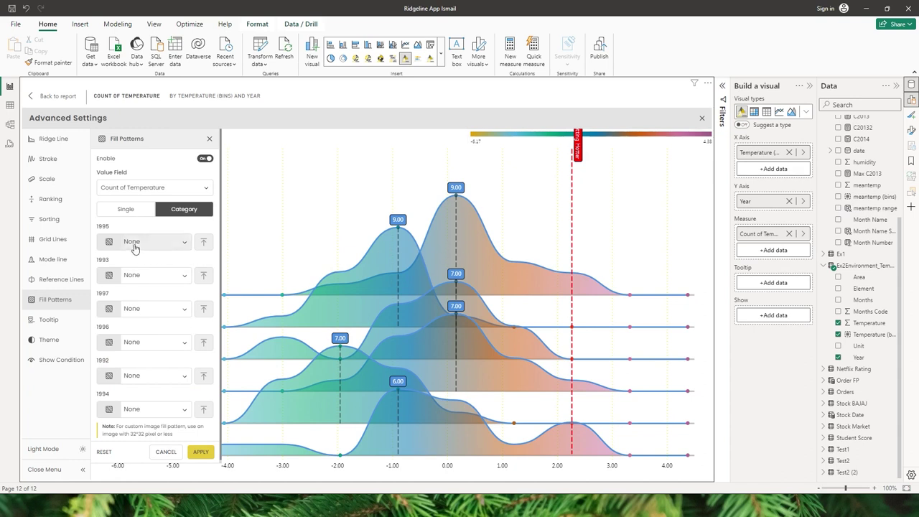
Give the 1995 ridge the Diamond pattern, apply it, and bring up the Tooltip settings
{"action": "left_click", "coordinate": [178, 246]}
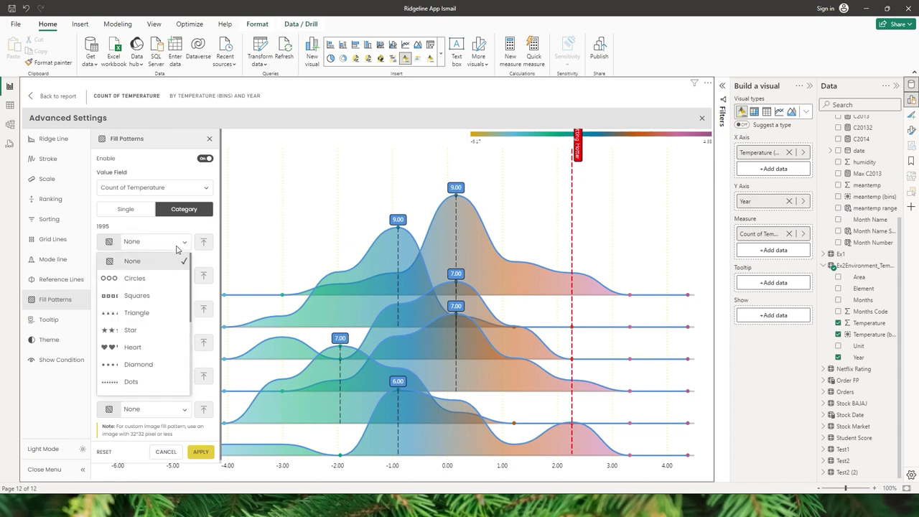
{"action": "left_click", "coordinate": [149, 365]}
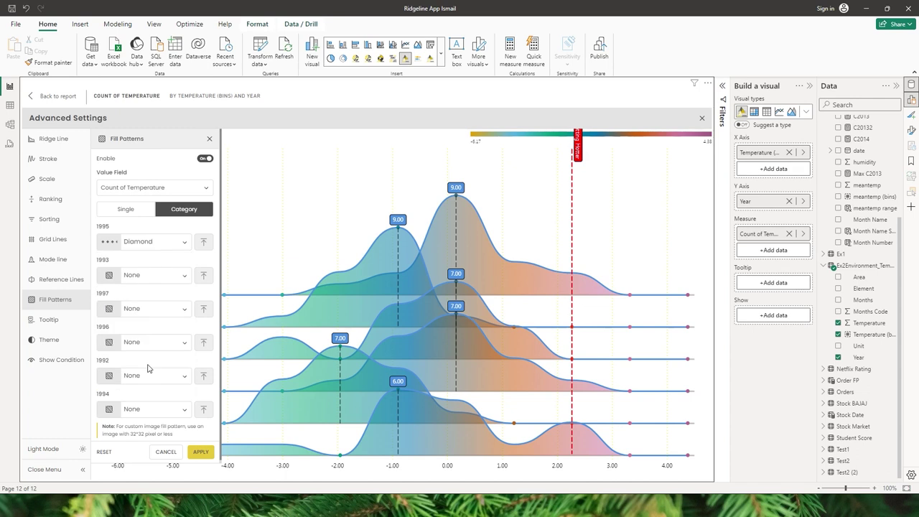
{"action": "left_click", "coordinate": [209, 451]}
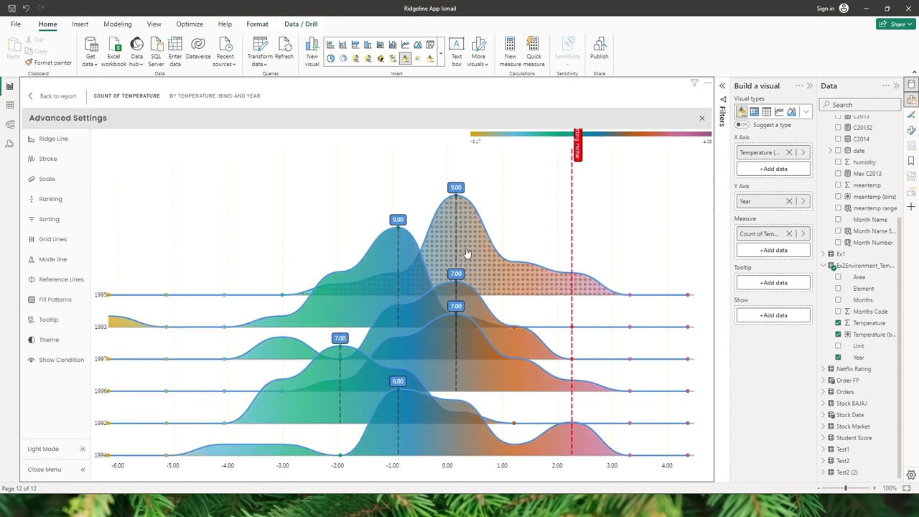
{"action": "left_click", "coordinate": [121, 295]}
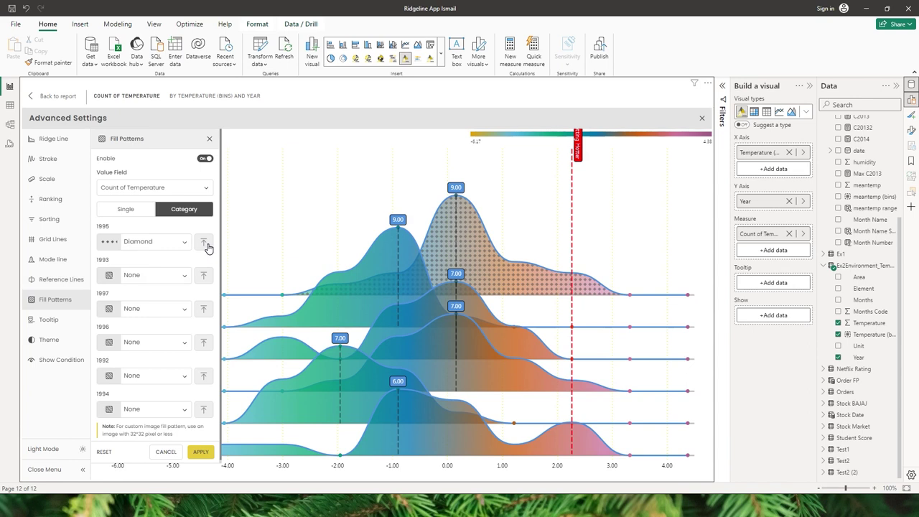
{"action": "left_click", "coordinate": [59, 320]}
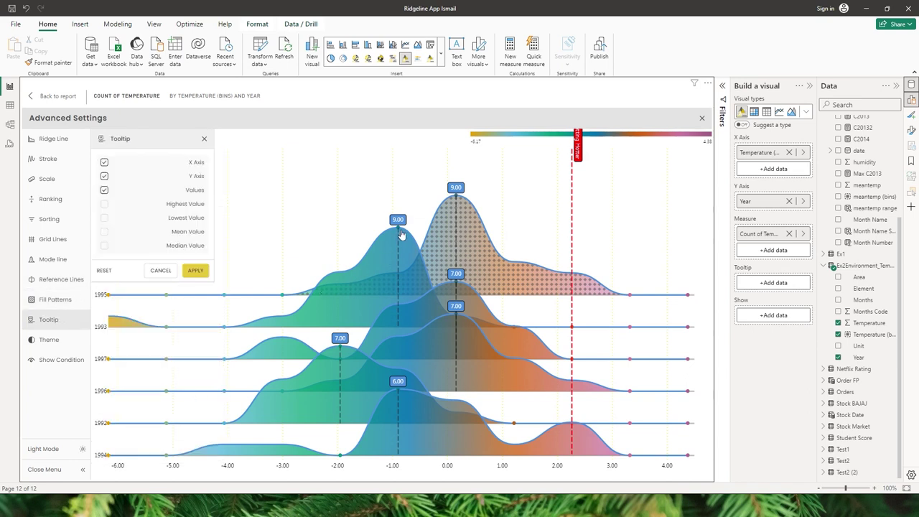
Include Highest Value in the ridge tooltips, apply, then show the Theme options
{"action": "mouse_move", "coordinate": [401, 234]}
{"action": "left_click", "coordinate": [105, 205]}
{"action": "left_click", "coordinate": [198, 274]}
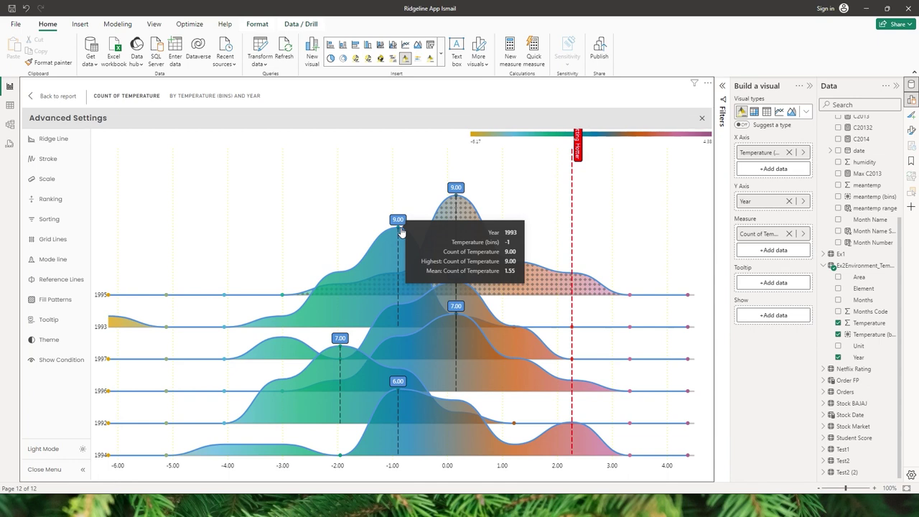
{"action": "left_click", "coordinate": [46, 321]}
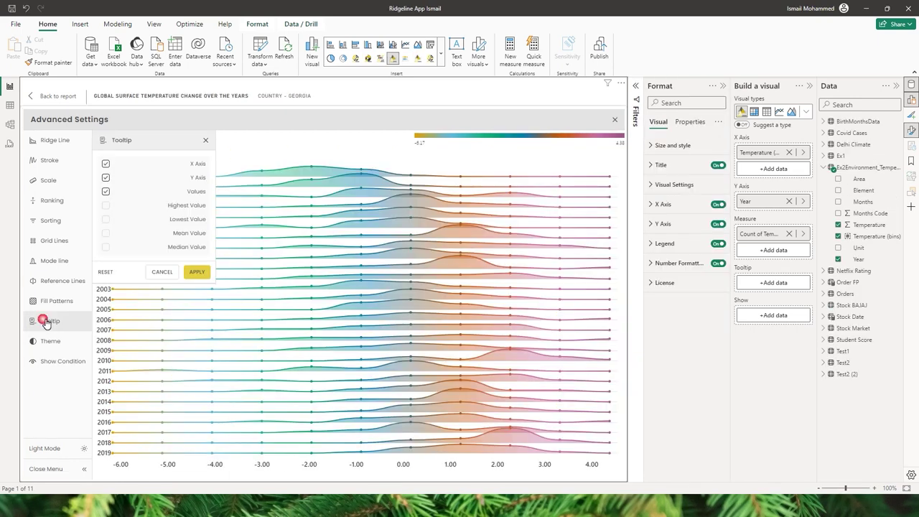
{"action": "left_click", "coordinate": [53, 342]}
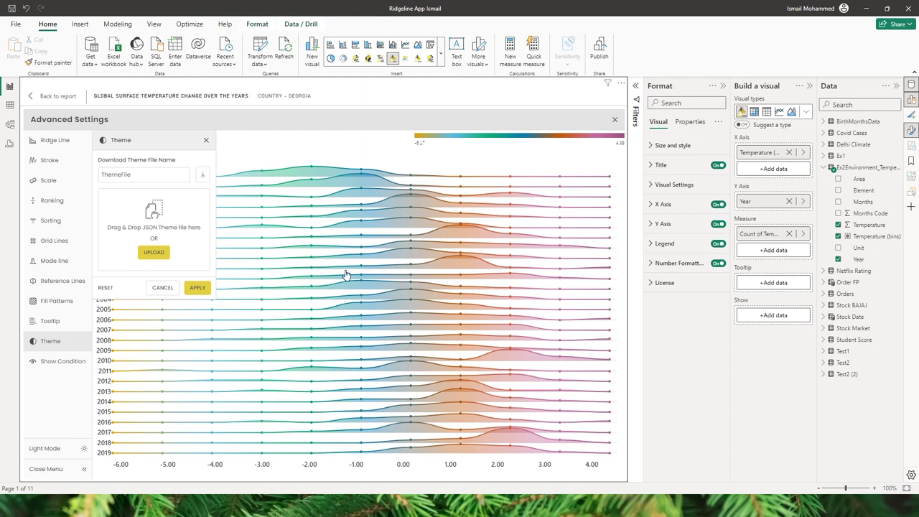
Copy the ridgeline theme JSON and paste it into a new Notepad file
{"action": "left_click", "coordinate": [205, 180]}
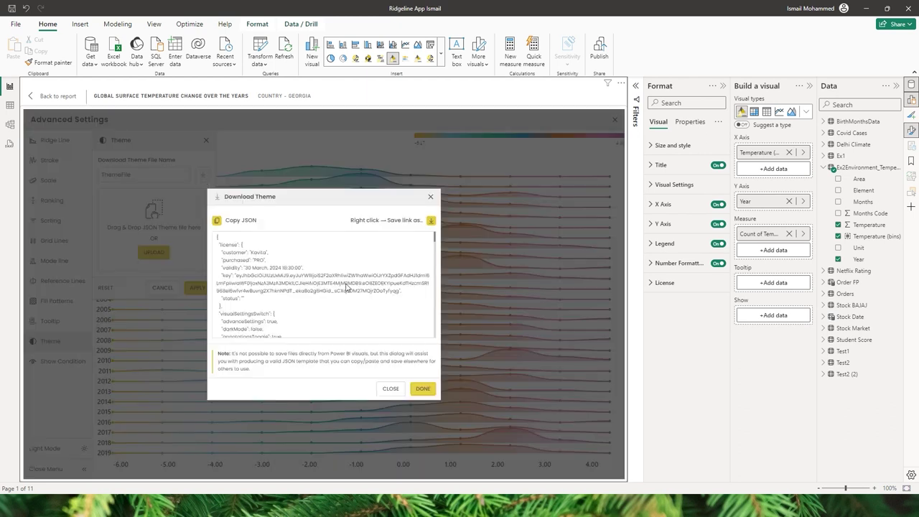
{"action": "left_click", "coordinate": [318, 301]}
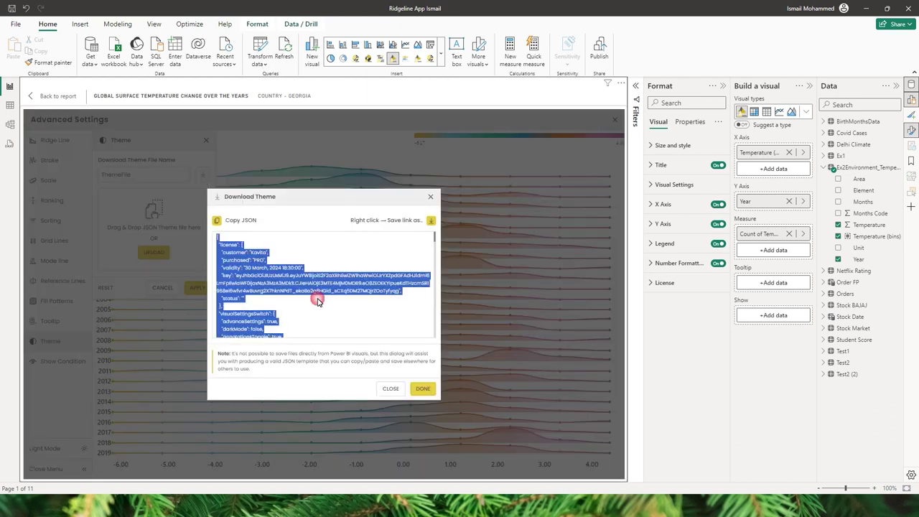
{"action": "left_click", "coordinate": [423, 390]}
{"action": "key", "text": "super+r"}
{"action": "key", "text": "Return"}
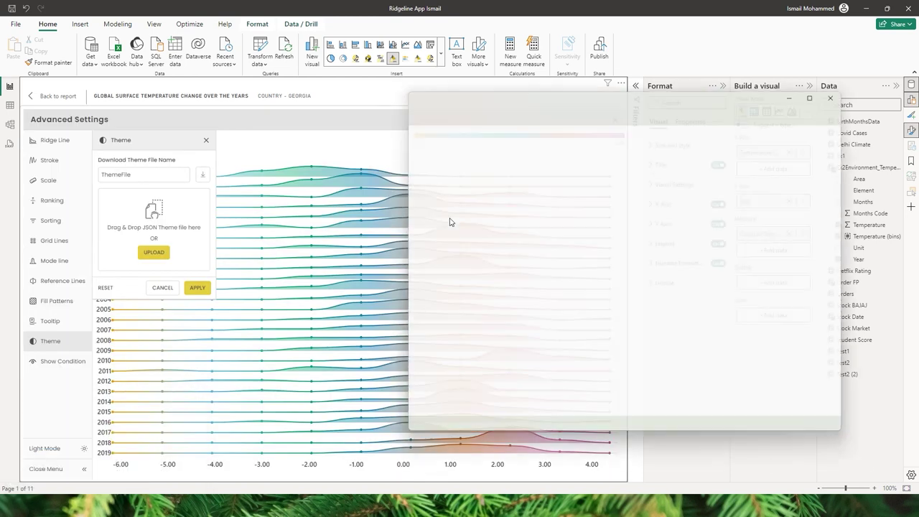
{"action": "key", "text": "ctrl+v"}
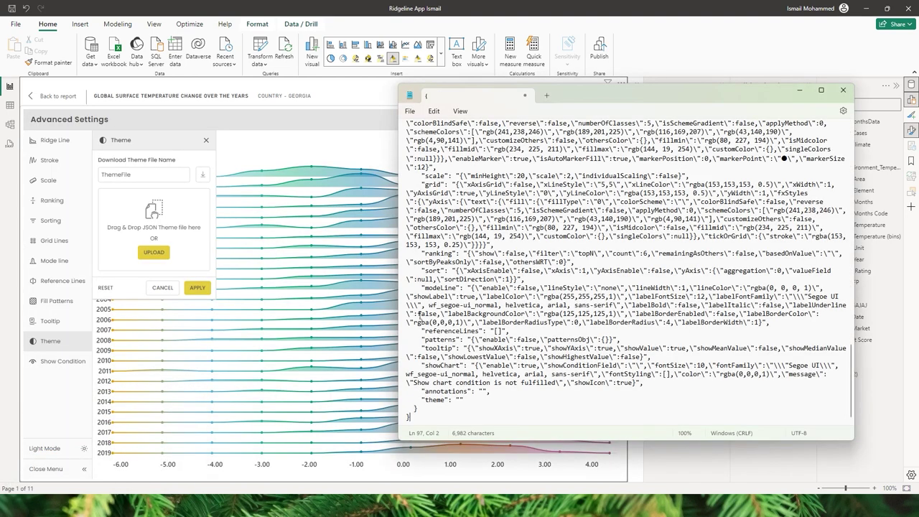
Save the file as Ridgeline_Custom_Theme.json in Truviz\Ridgeline and close Notepad
{"action": "left_click", "coordinate": [549, 201]}
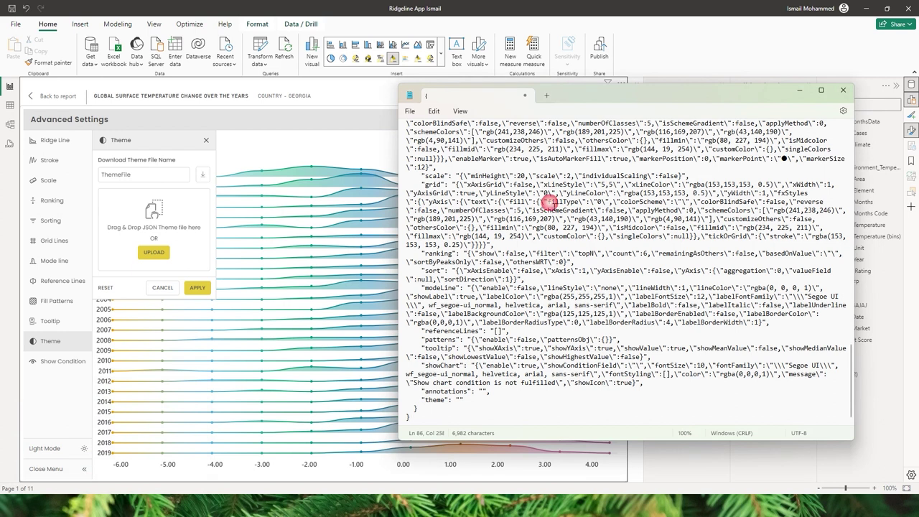
{"action": "left_click", "coordinate": [410, 111]}
{"action": "left_click", "coordinate": [427, 197]}
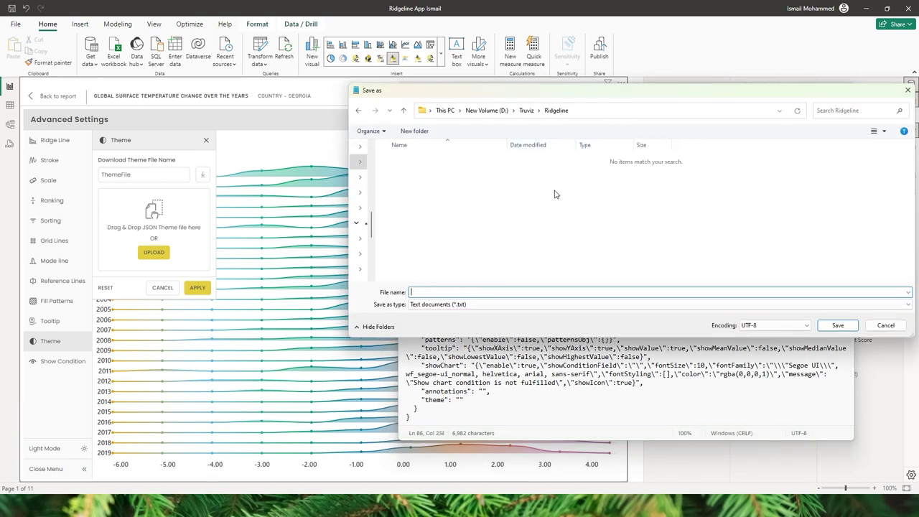
{"action": "type", "text": "Ridgeline_Custom_Theme"}
{"action": "type", "text": ".json"}
{"action": "left_click", "coordinate": [837, 324]}
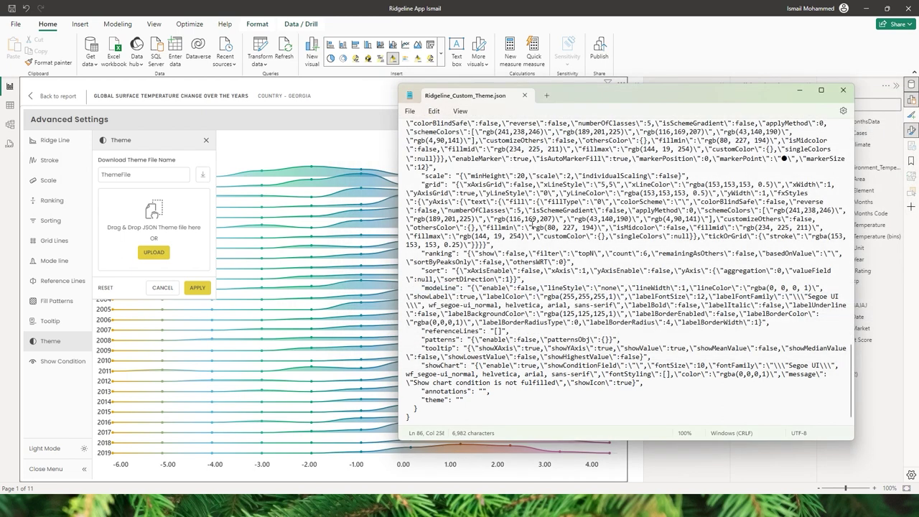
{"action": "left_click", "coordinate": [843, 90]}
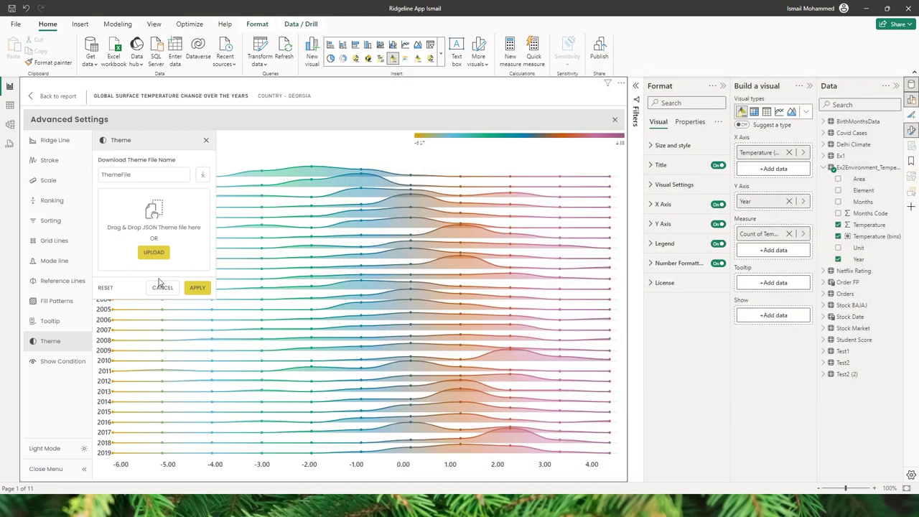
Insert a resized, repositioned Ridgeline Plot of Temperature by bins and Area on Page 2, with Advanced Settings open
{"action": "left_click", "coordinate": [55, 97]}
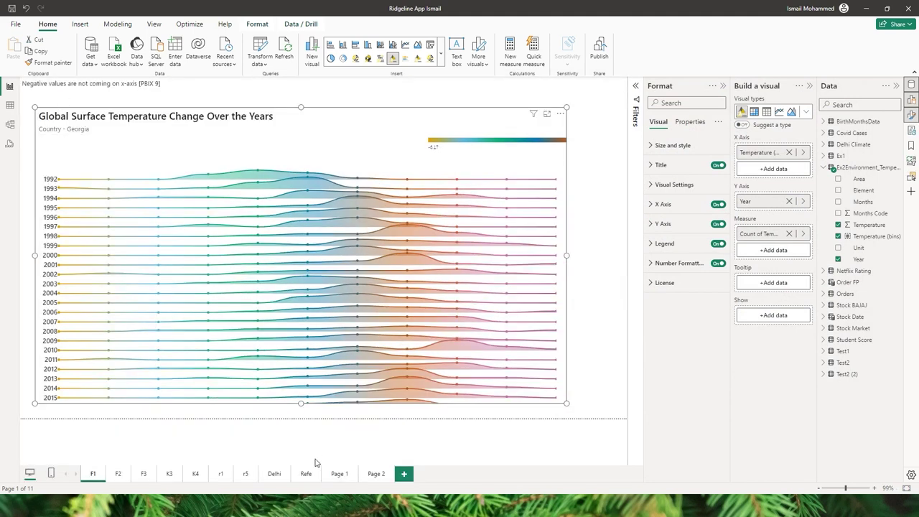
{"action": "left_click", "coordinate": [377, 473]}
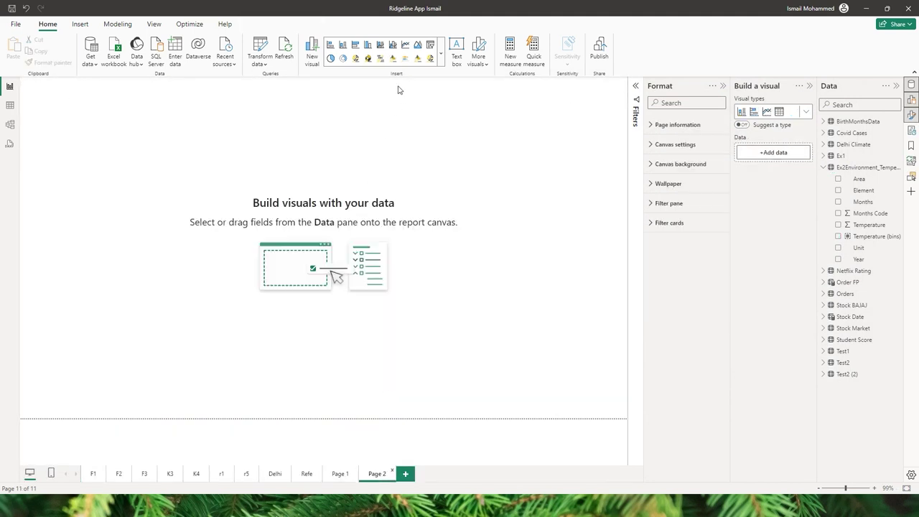
{"action": "left_click", "coordinate": [392, 57]}
{"action": "left_click_drag", "start_coordinate": [159, 219], "coordinate": [328, 291]}
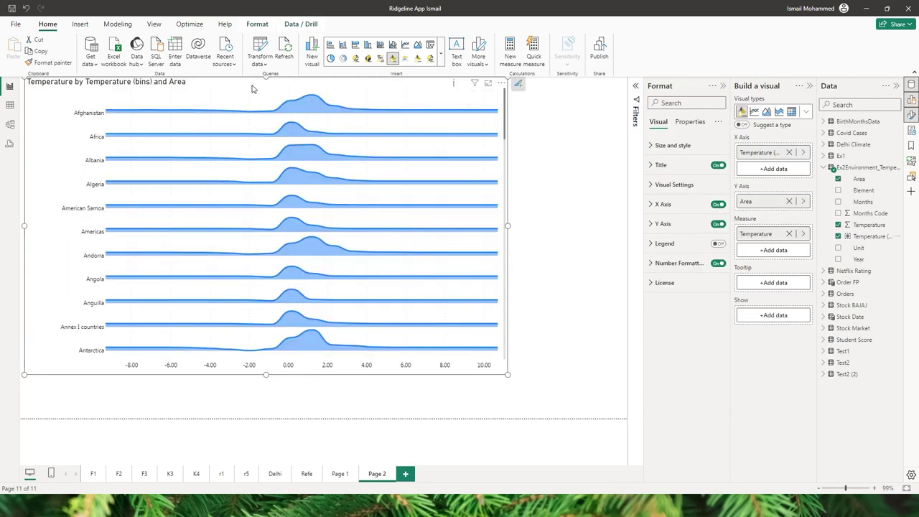
{"action": "left_click_drag", "start_coordinate": [252, 88], "coordinate": [309, 102]}
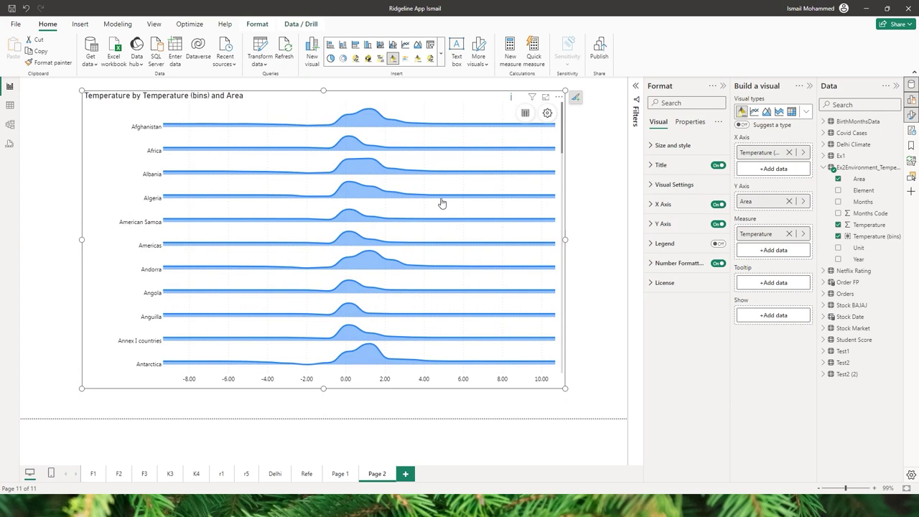
{"action": "mouse_move", "coordinate": [440, 202]}
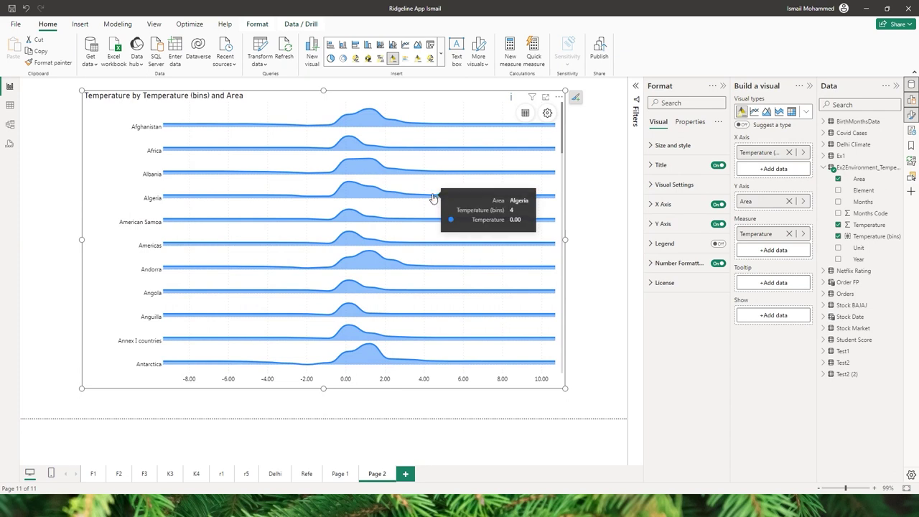
{"action": "left_click", "coordinate": [547, 113]}
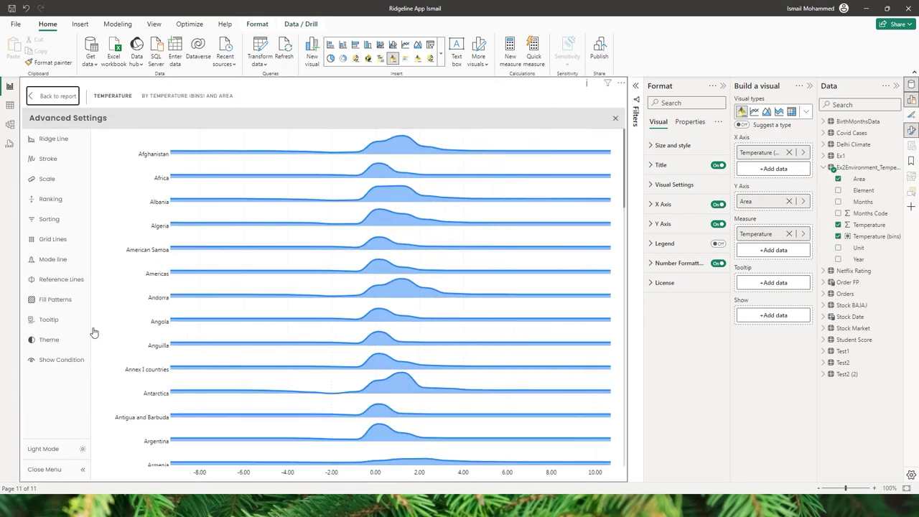
Upload Ridgeline_Custom_Theme.json through Theme > Upload and apply it to the chart
{"action": "left_click", "coordinate": [52, 339]}
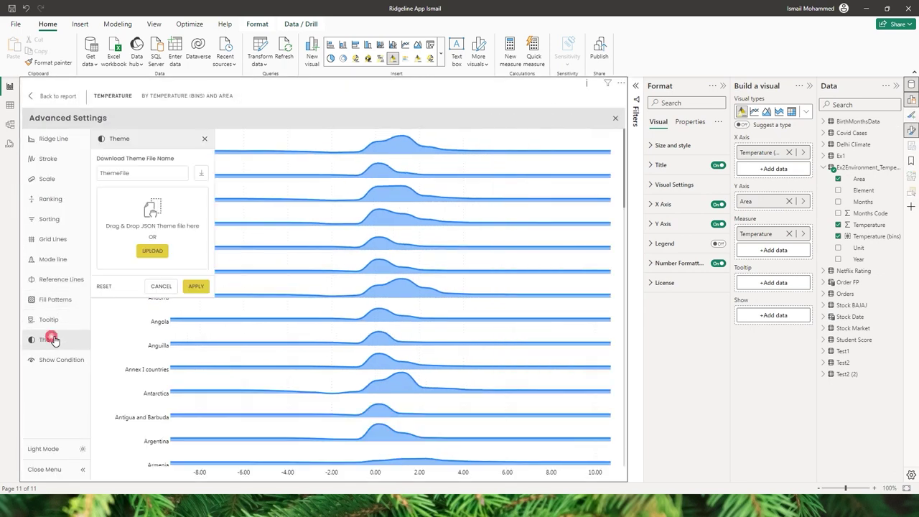
{"action": "left_click", "coordinate": [152, 250]}
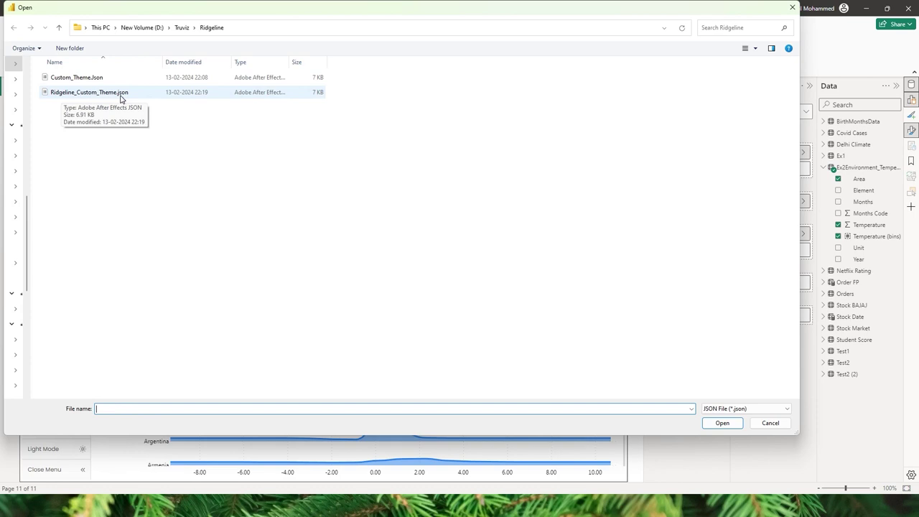
{"action": "double_click", "coordinate": [94, 99]}
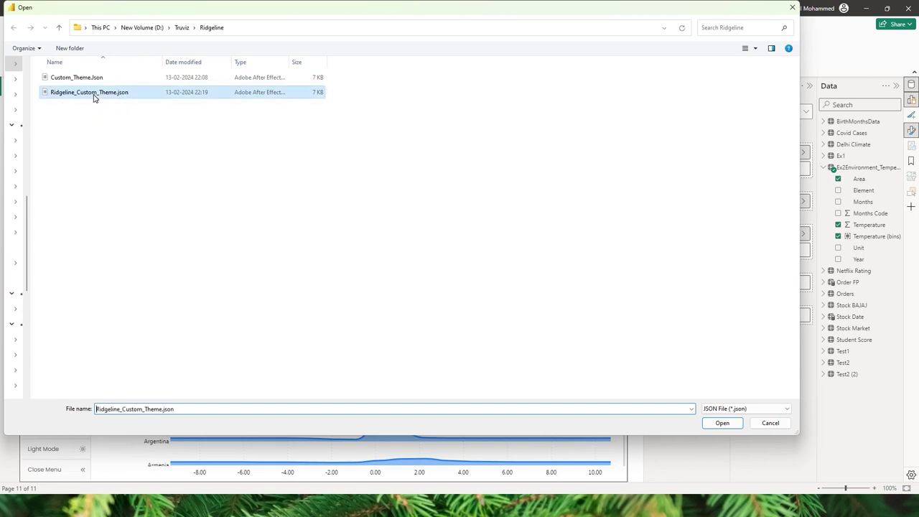
{"action": "left_click", "coordinate": [195, 286]}
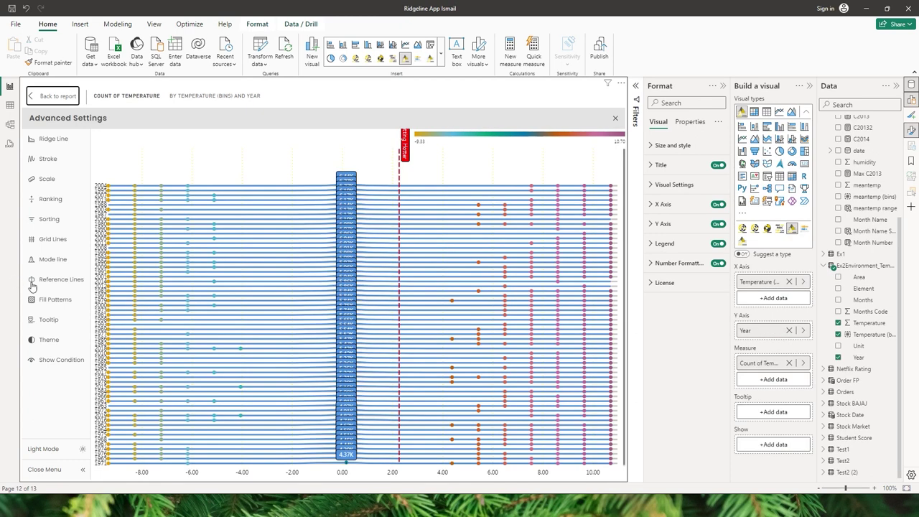
Read the Show Condition note, then return to the report's Page 3
{"action": "left_click", "coordinate": [51, 366]}
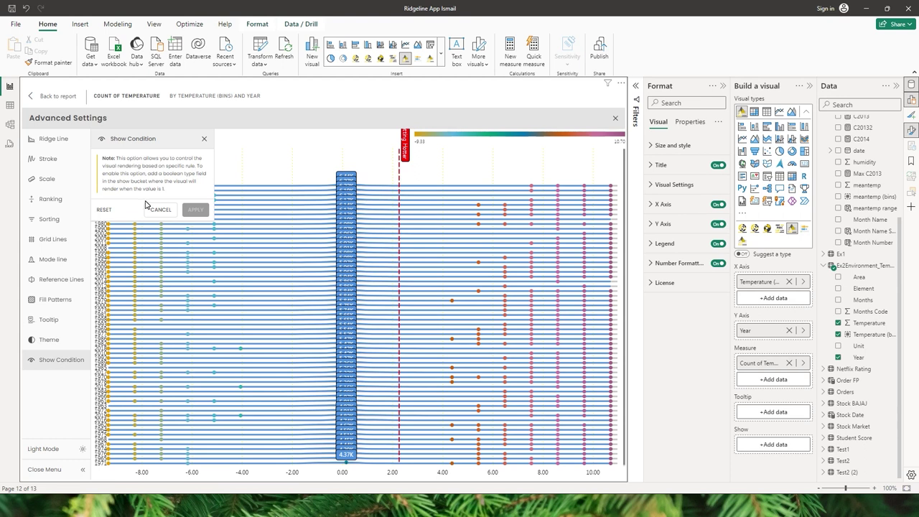
{"action": "left_click", "coordinate": [59, 98]}
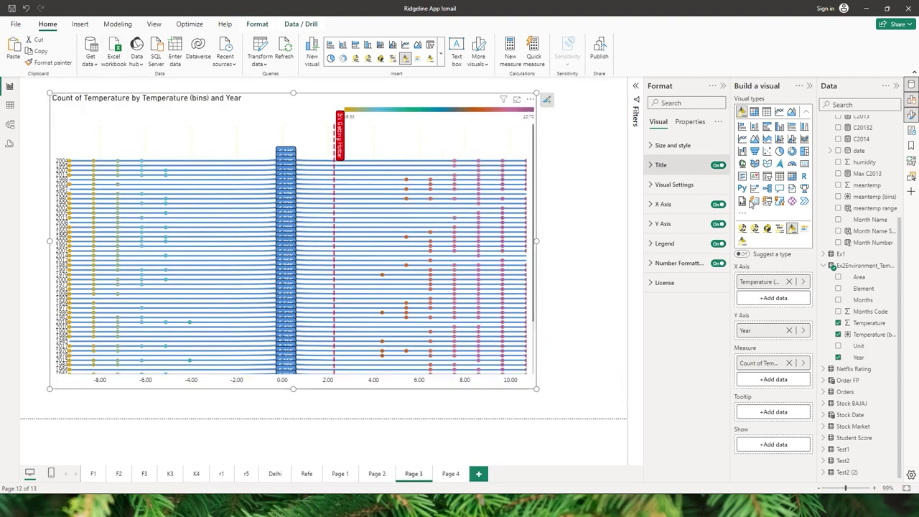
Place the Area field beside the ridgeline and convert it to a checkbox slicer
{"action": "left_click_drag", "start_coordinate": [859, 277], "coordinate": [578, 153]}
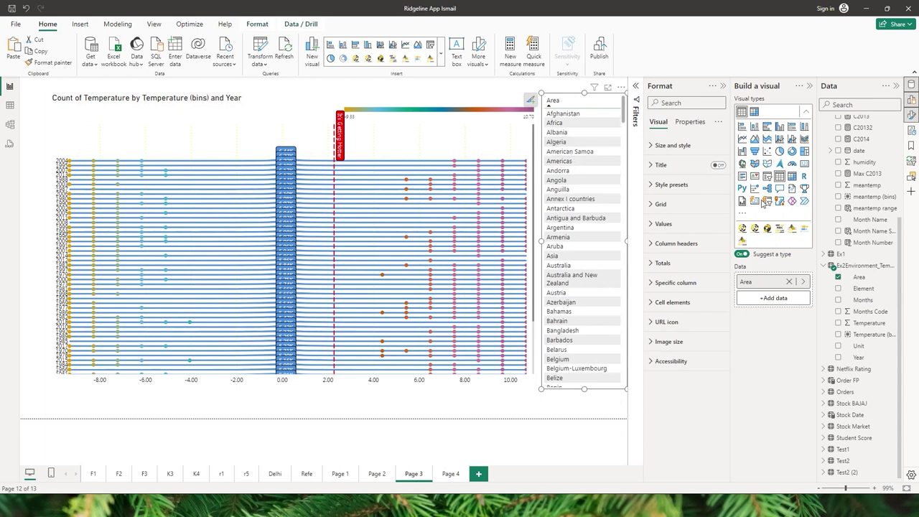
{"action": "left_click", "coordinate": [770, 178]}
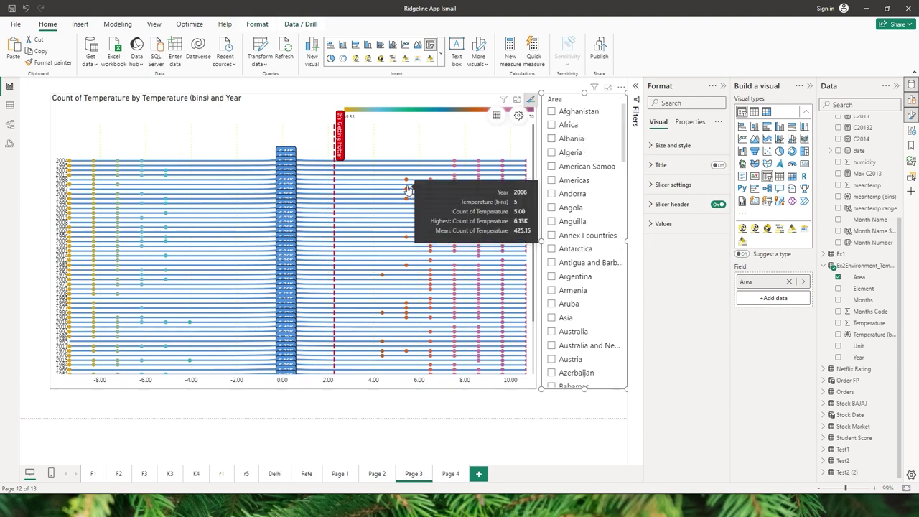
{"action": "scroll", "coordinate": [338, 277], "scroll_direction": "down", "scroll_amount": 2}
{"action": "scroll", "coordinate": [341, 280], "scroll_direction": "down", "scroll_amount": 2}
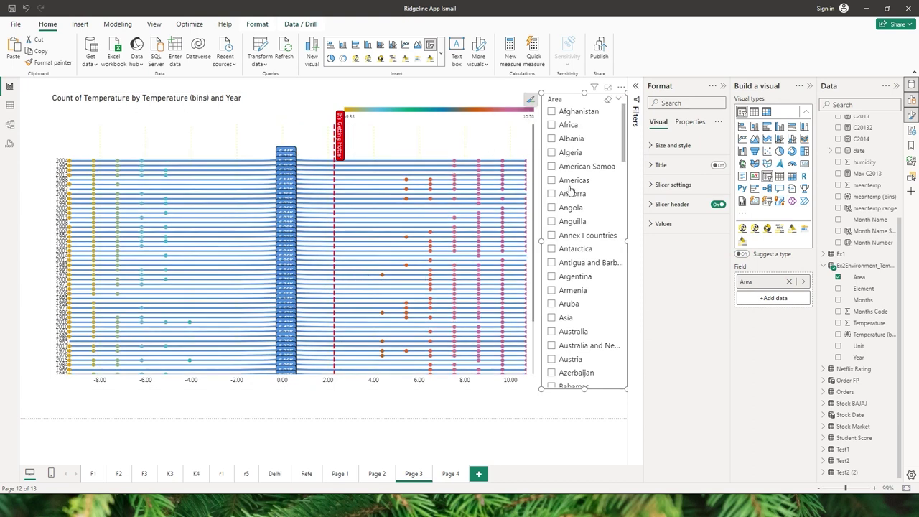
{"action": "right_click", "coordinate": [890, 266]}
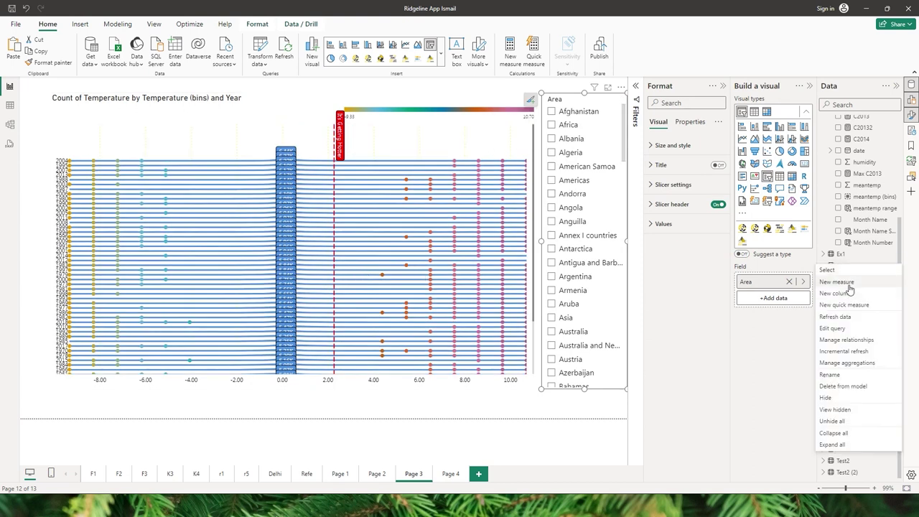
Add the measure Show Ridgeline = IF(ISFILTERED(...[Area]),1,0) to the temperature table
{"action": "left_click", "coordinate": [886, 266]}
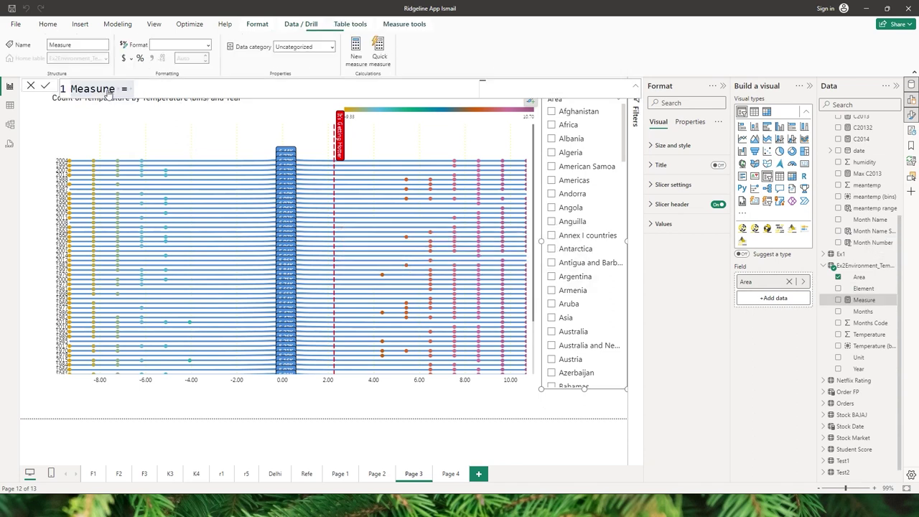
{"action": "type", "text": "Show Ridlin"}
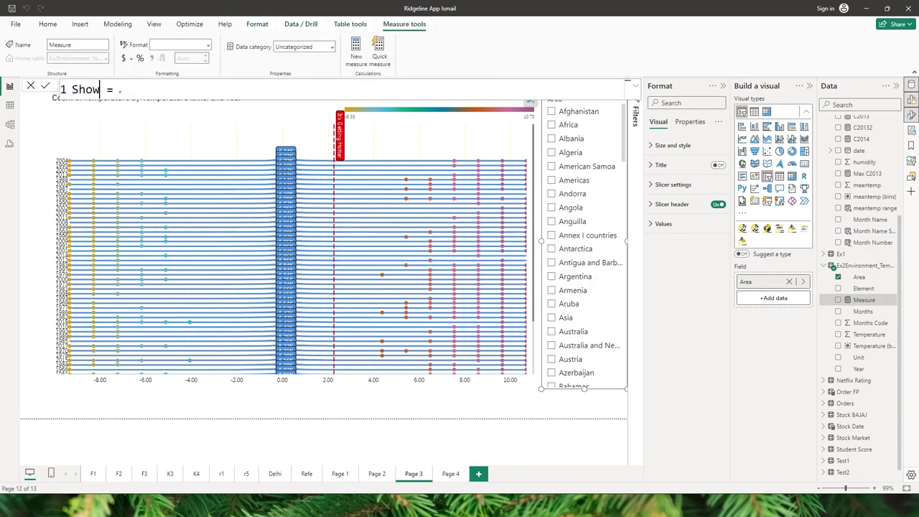
{"action": "key", "text": "BackSpace"}
{"action": "key", "text": "BackSpace"}
{"action": "key", "text": "BackSpace"}
{"action": "type", "text": "geline"}
{"action": "key", "text": "End"}
{"action": "type", "text": "IF("}
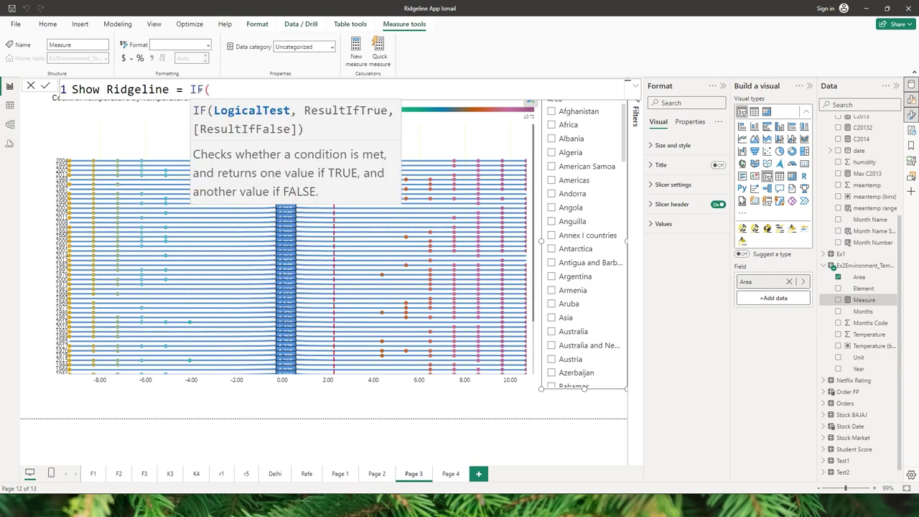
{"action": "type", "text": "is"}
{"action": "key", "text": "Down"}
{"action": "key", "text": "Down"}
{"action": "key", "text": "Down"}
{"action": "key", "text": "Down"}
{"action": "key", "text": "Down"}
{"action": "key", "text": "Down"}
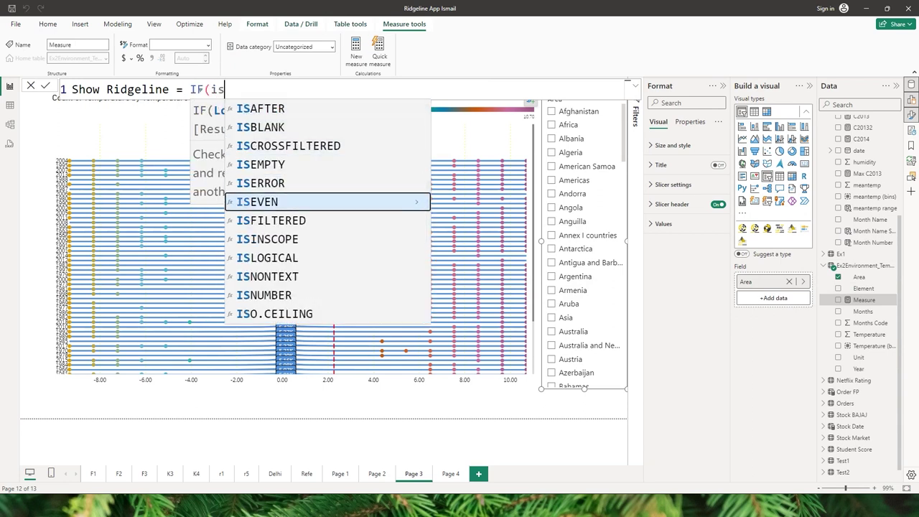
{"action": "key", "text": "Tab"}
{"action": "type", "text": "area"}
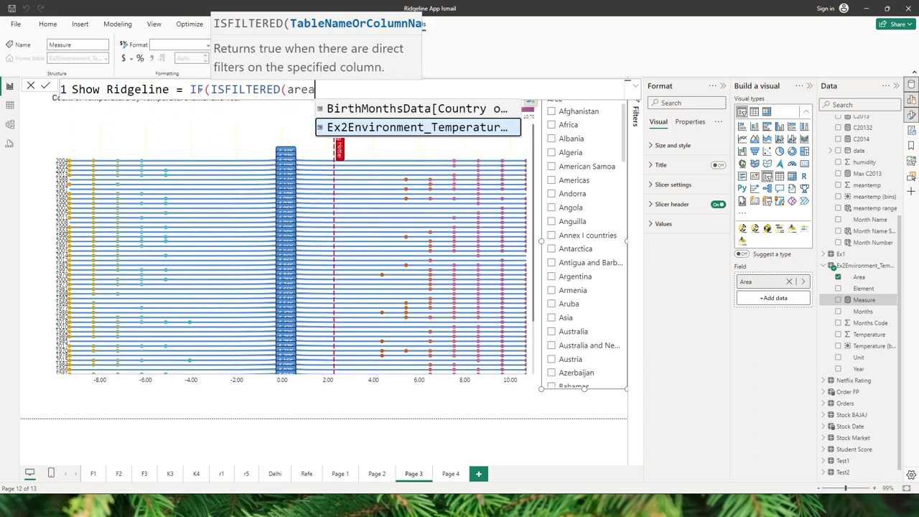
{"action": "key", "text": "Tab"}
{"action": "type", "text": ")"}
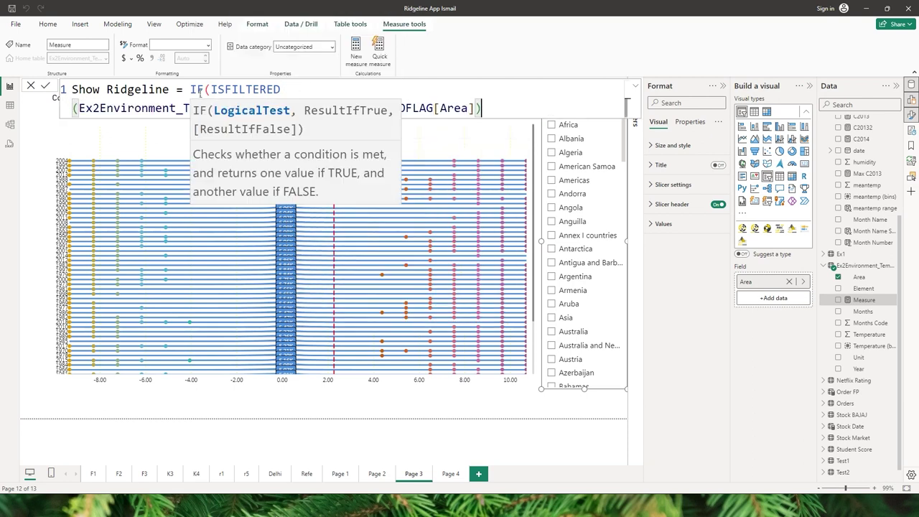
{"action": "type", "text": ","}
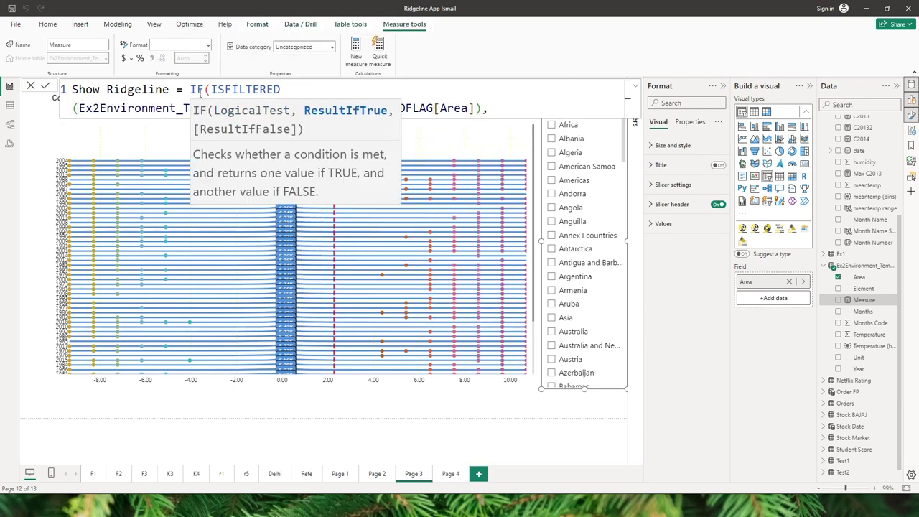
{"action": "type", "text": "1,0)"}
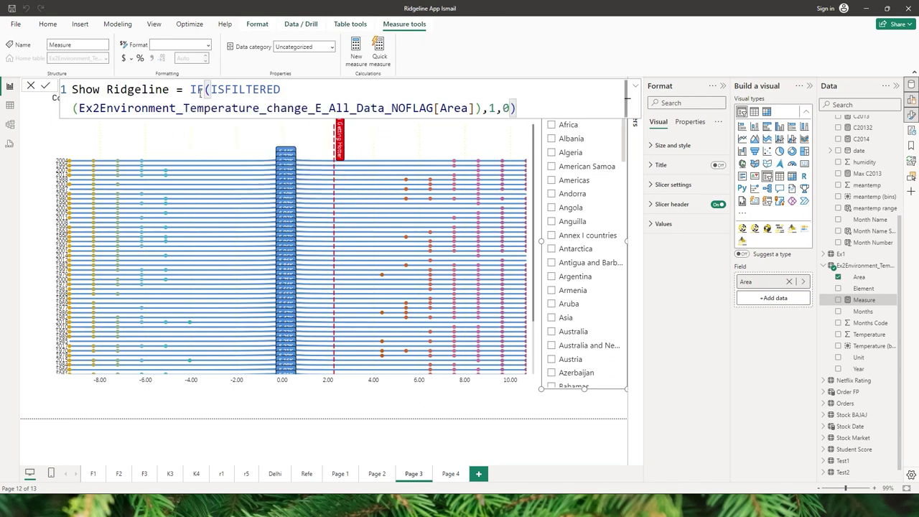
{"action": "left_click", "coordinate": [196, 95]}
{"action": "key", "text": "Return"}
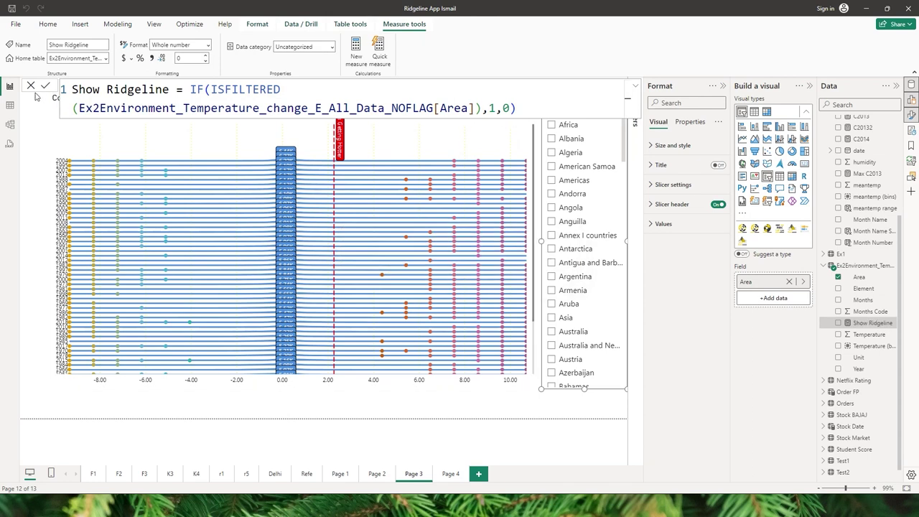
{"action": "left_click", "coordinate": [230, 126]}
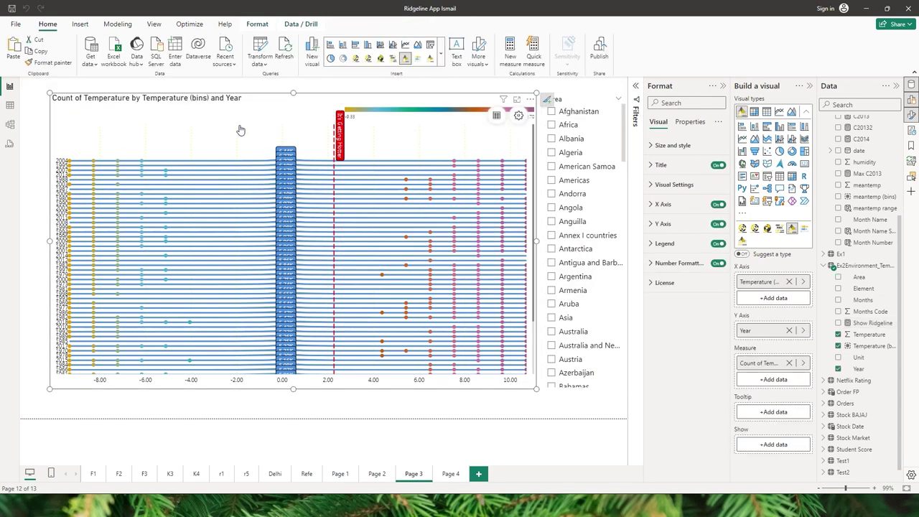
Use Show Ridgeline as the chart's show condition with its not-fulfilled message, and apply
{"action": "left_click_drag", "start_coordinate": [868, 326], "coordinate": [771, 444]}
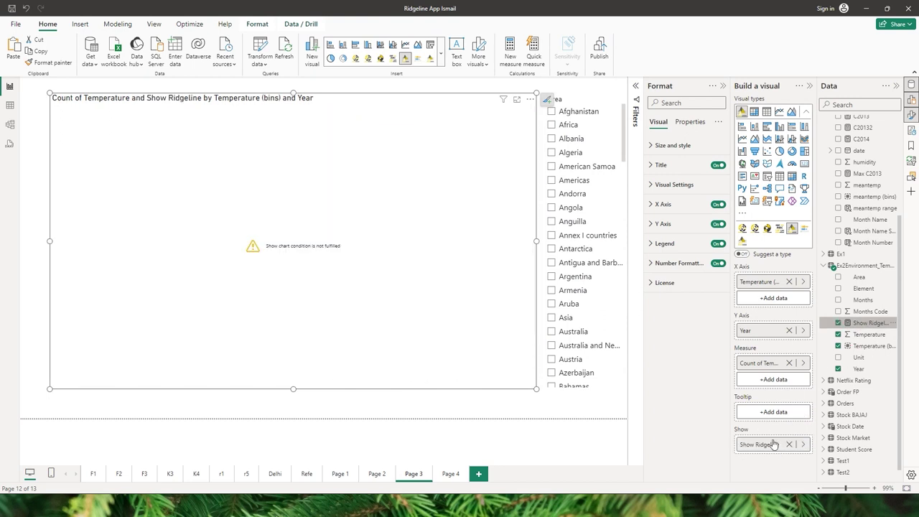
{"action": "left_click", "coordinate": [519, 114]}
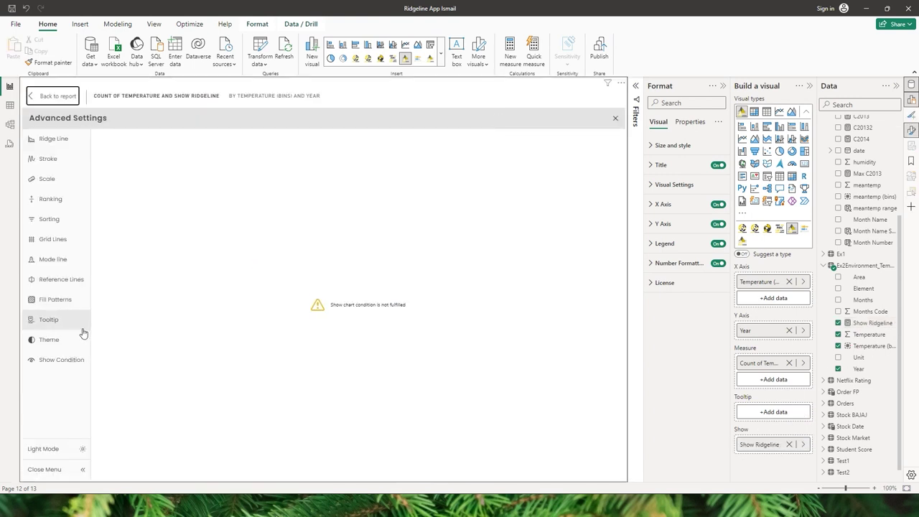
{"action": "left_click", "coordinate": [61, 361]}
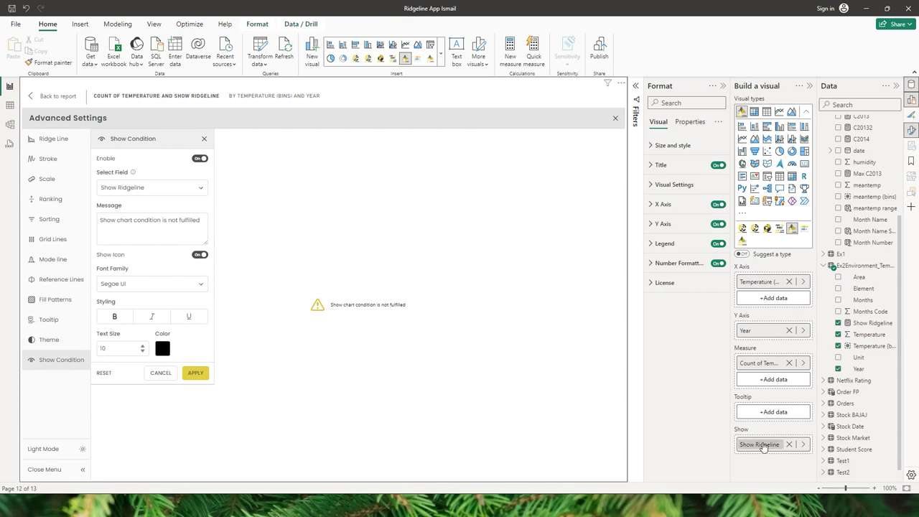
{"action": "left_click_drag", "start_coordinate": [205, 224], "coordinate": [101, 225]}
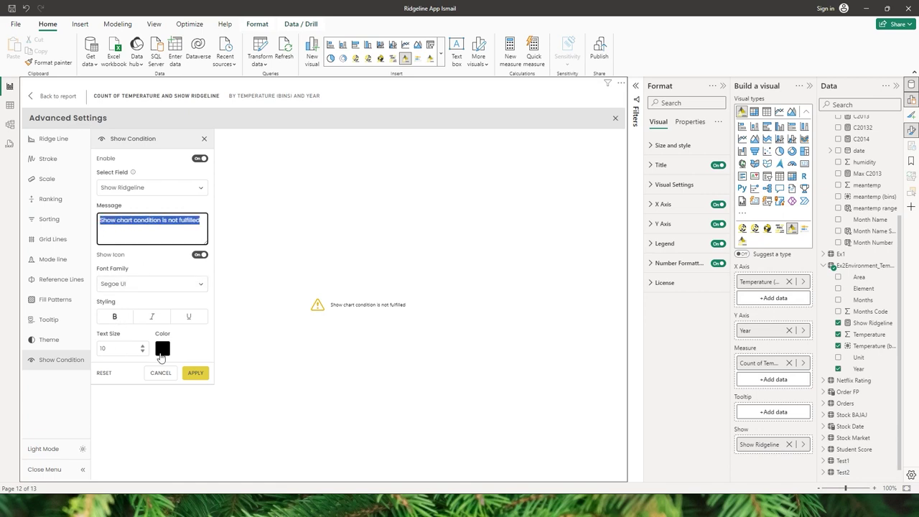
{"action": "left_click", "coordinate": [196, 373]}
{"action": "left_click", "coordinate": [42, 99]}
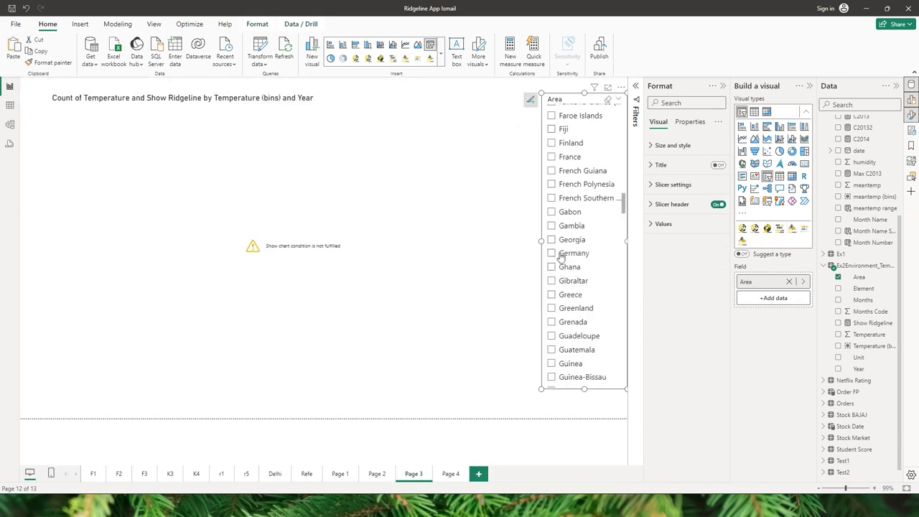
Check Georgia in the Area slicer to draw the ridgeline, then uncheck it to show the warning
{"action": "left_click", "coordinate": [552, 239]}
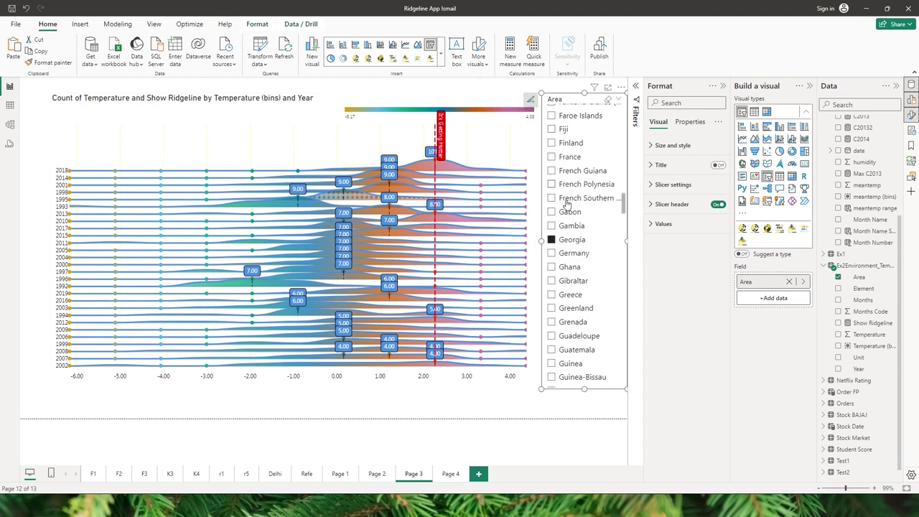
{"action": "left_click", "coordinate": [552, 240]}
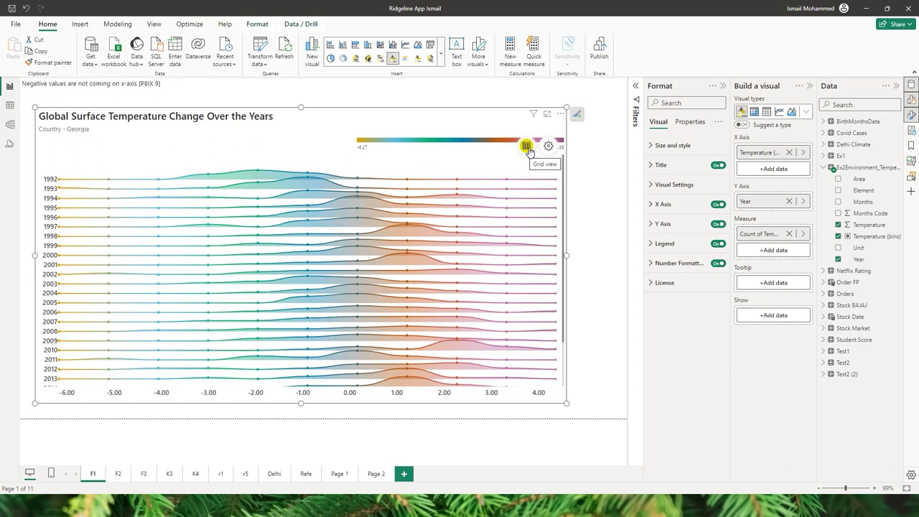
Show the chart's data in grid view, filtered to years 1992, 1993 and 1994
{"action": "left_click", "coordinate": [527, 147]}
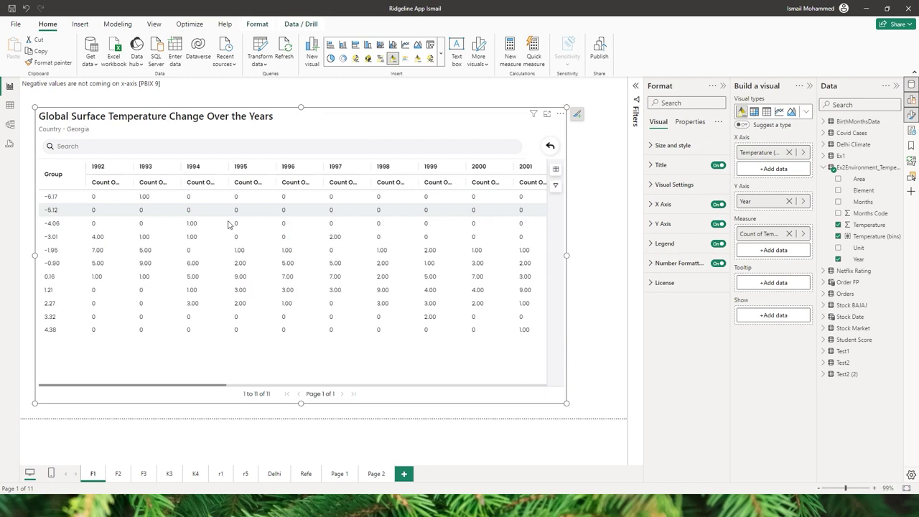
{"action": "mouse_move", "coordinate": [204, 386]}
{"action": "left_mouse_down"}
{"action": "mouse_move", "coordinate": [517, 388]}
{"action": "mouse_move", "coordinate": [199, 393]}
{"action": "left_mouse_up"}
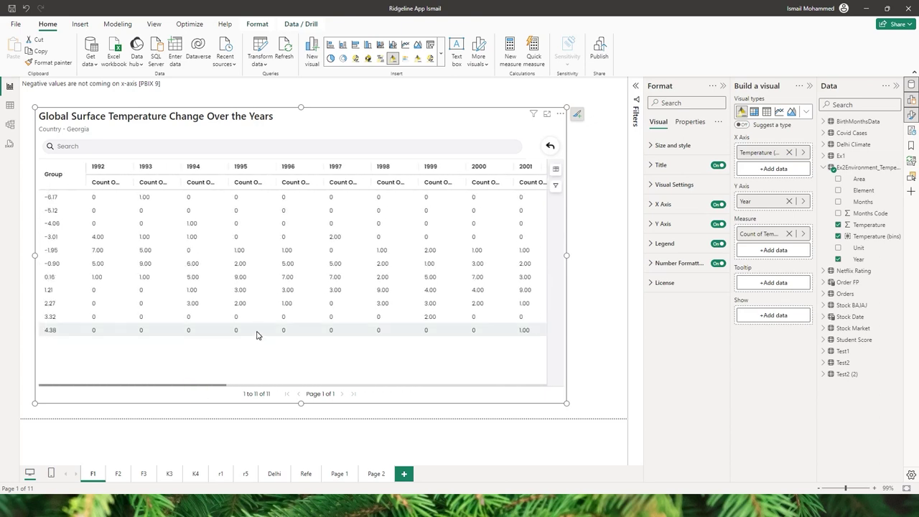
{"action": "left_click", "coordinate": [555, 185]}
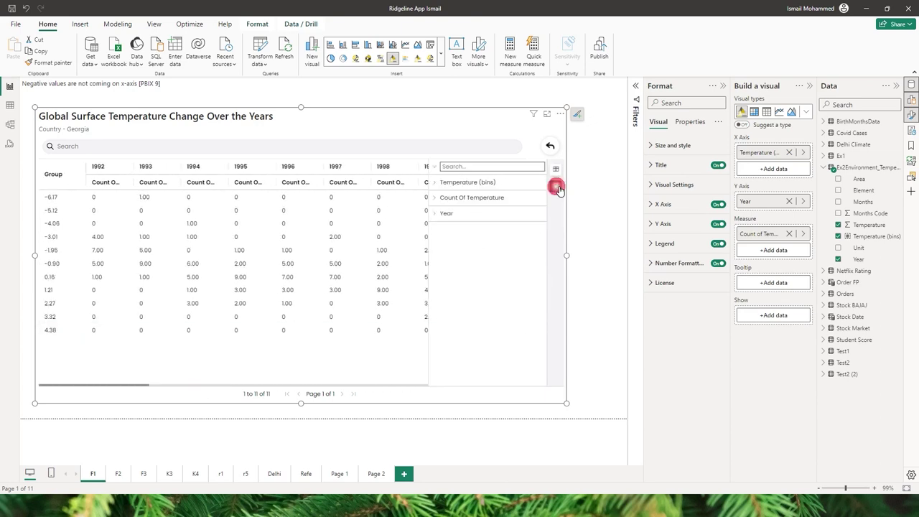
{"action": "left_click", "coordinate": [438, 216]}
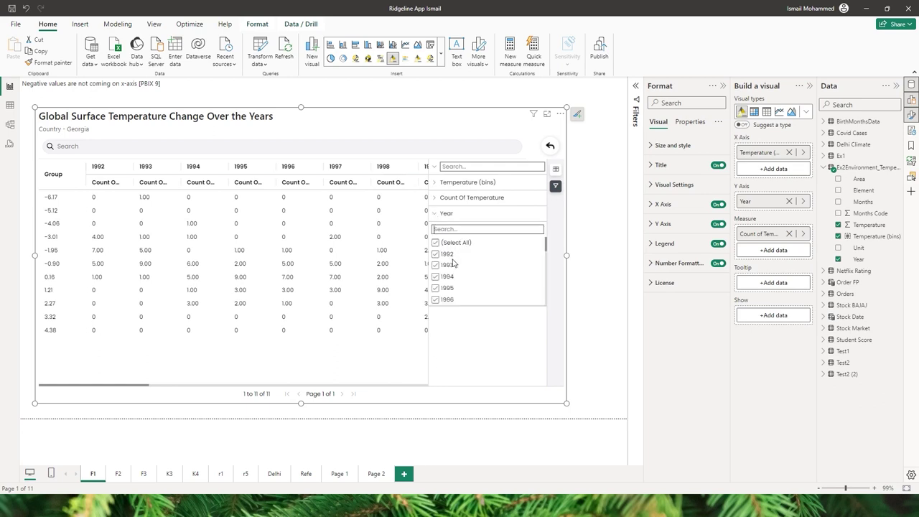
{"action": "left_click", "coordinate": [435, 242]}
{"action": "left_click", "coordinate": [435, 254]}
{"action": "left_click", "coordinate": [435, 265]}
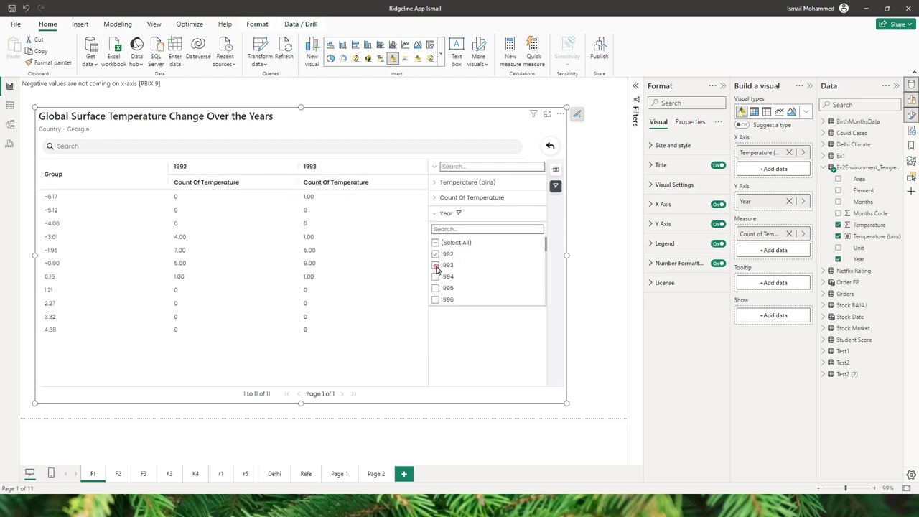
{"action": "left_click", "coordinate": [435, 276]}
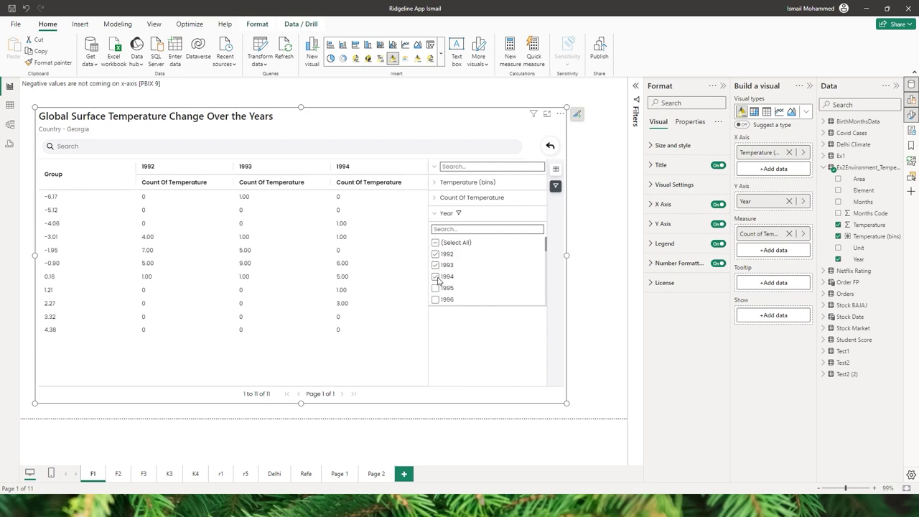
{"action": "left_click", "coordinate": [555, 169]}
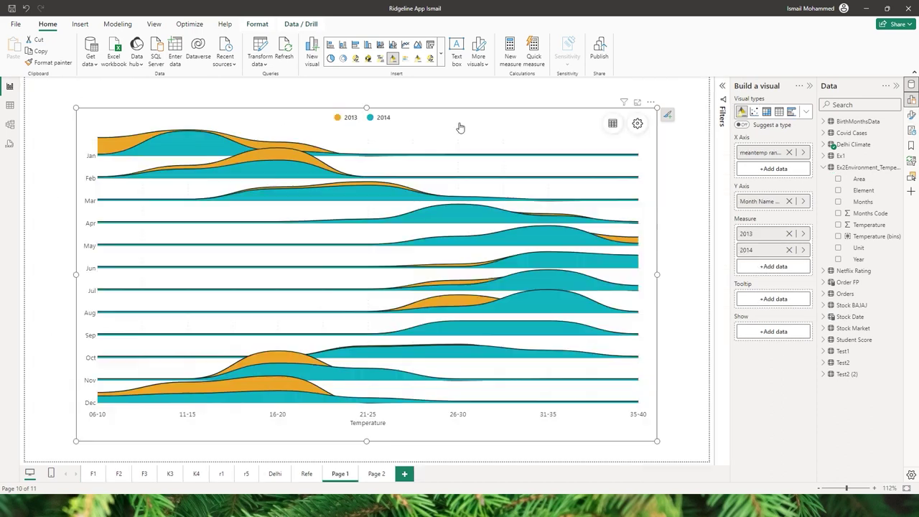
In the Format pane's Legend section, toggle the legend off and back on
{"action": "left_click", "coordinate": [910, 115]}
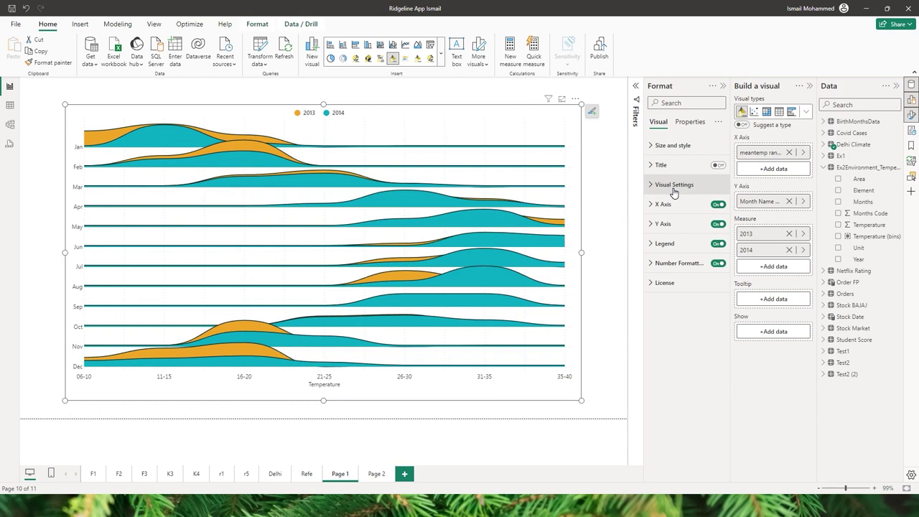
{"action": "left_click", "coordinate": [660, 246]}
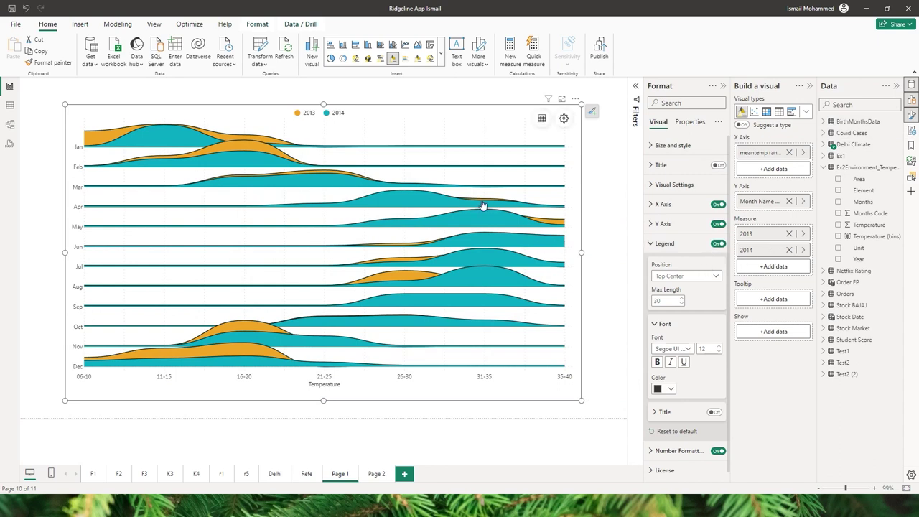
{"action": "left_click", "coordinate": [718, 244]}
{"action": "left_click", "coordinate": [718, 244]}
{"action": "left_click", "coordinate": [655, 245]}
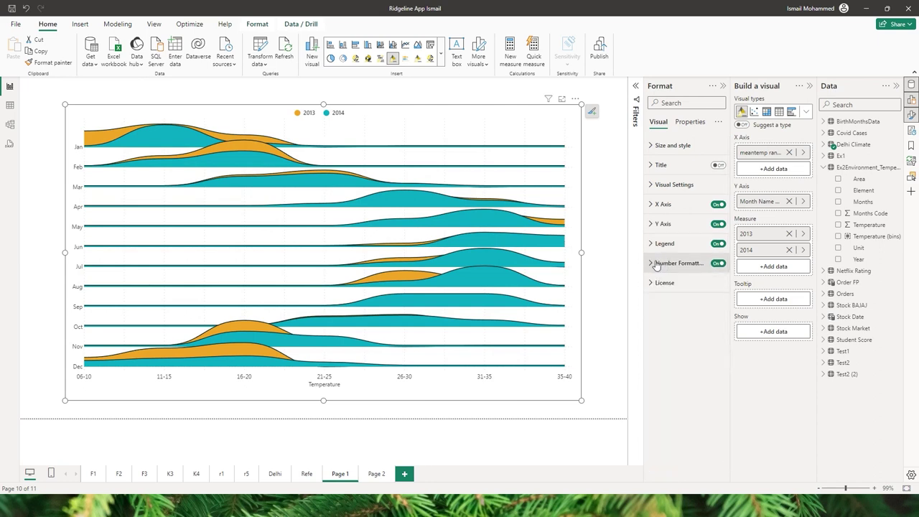
Set the ridgeline's Number Formatting Decimal Places to 0
{"action": "left_click", "coordinate": [656, 264]}
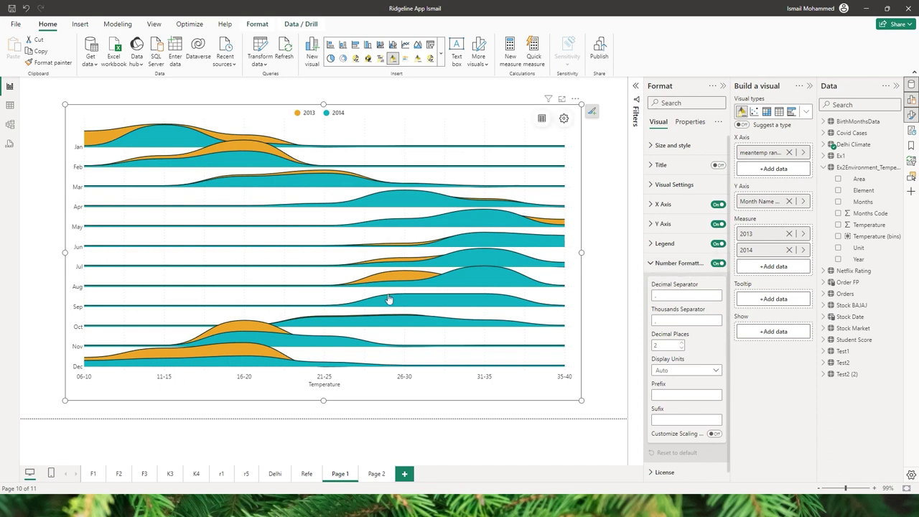
{"action": "mouse_move", "coordinate": [260, 158]}
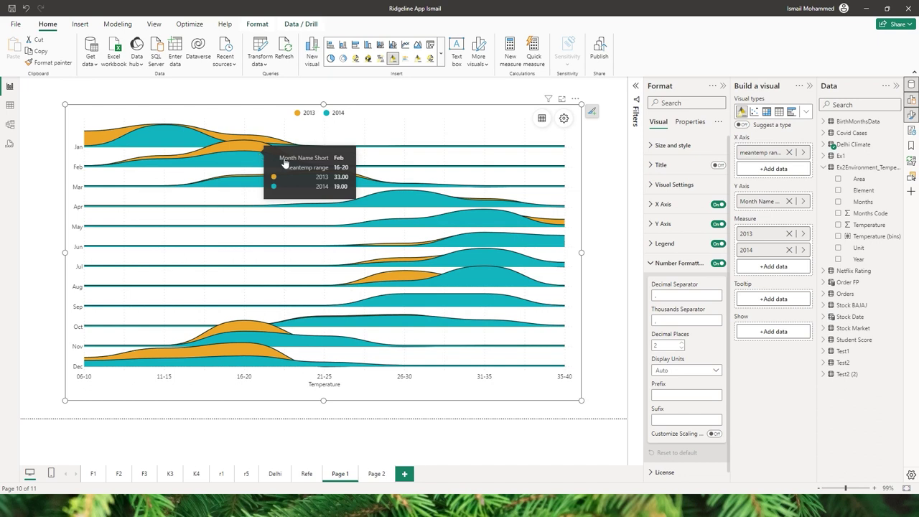
{"action": "left_click_drag", "start_coordinate": [653, 348], "coordinate": [658, 349]}
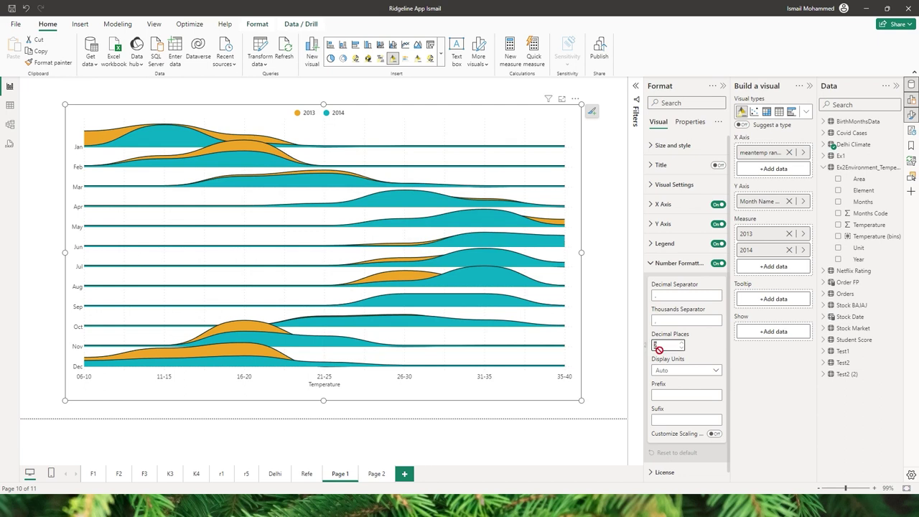
{"action": "type", "text": "0"}
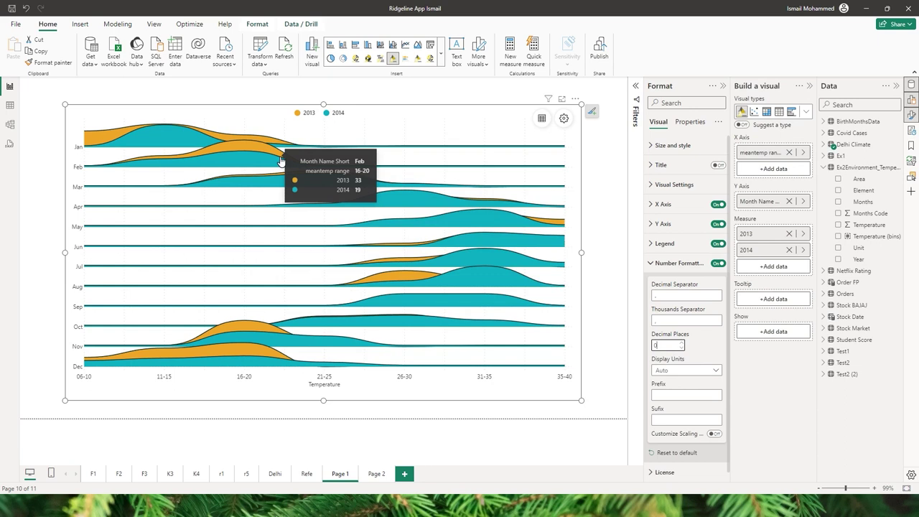
{"action": "left_click", "coordinate": [681, 297]}
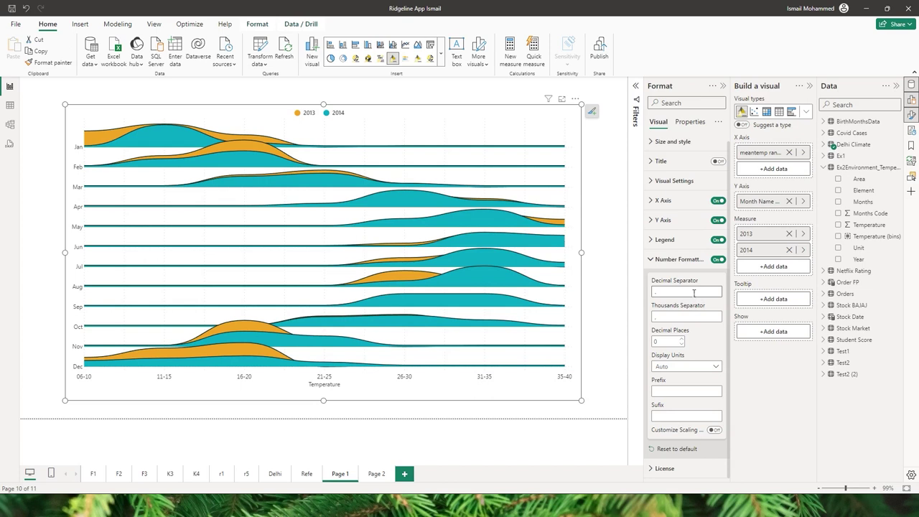
Review the decimal and thousands separators, keep Display Units on Auto, and check the Prefix field
{"action": "left_click", "coordinate": [688, 296]}
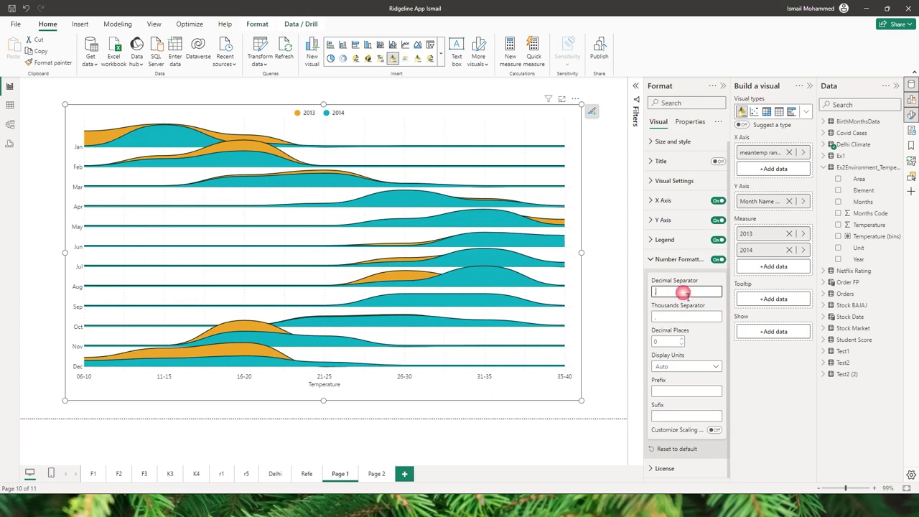
{"action": "left_click", "coordinate": [681, 318]}
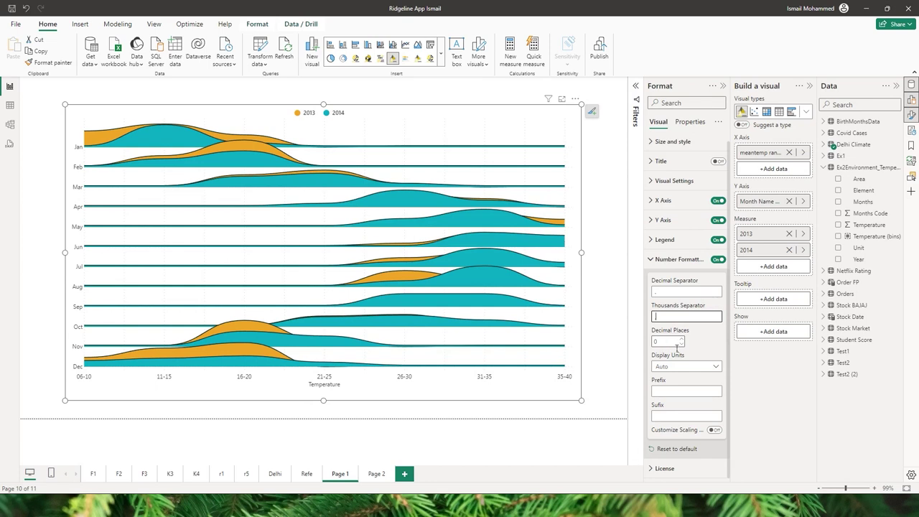
{"action": "left_click", "coordinate": [714, 366]}
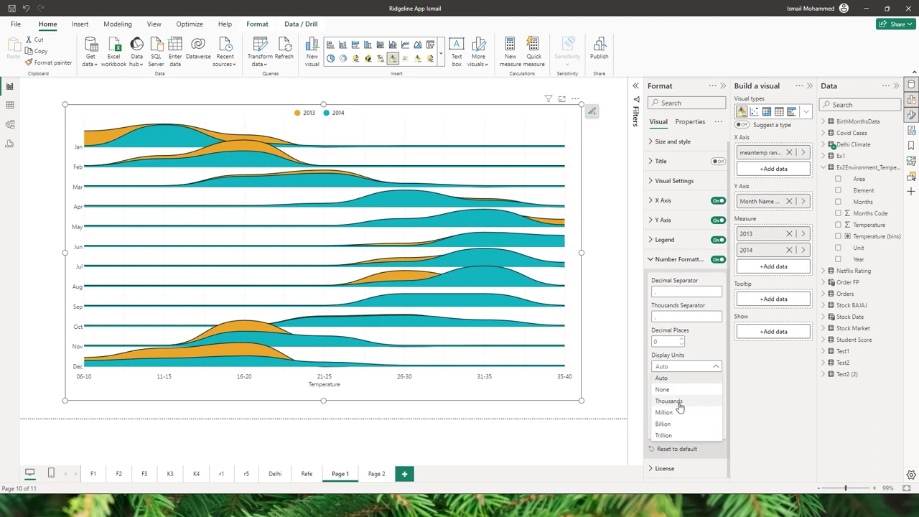
{"action": "left_click", "coordinate": [701, 360]}
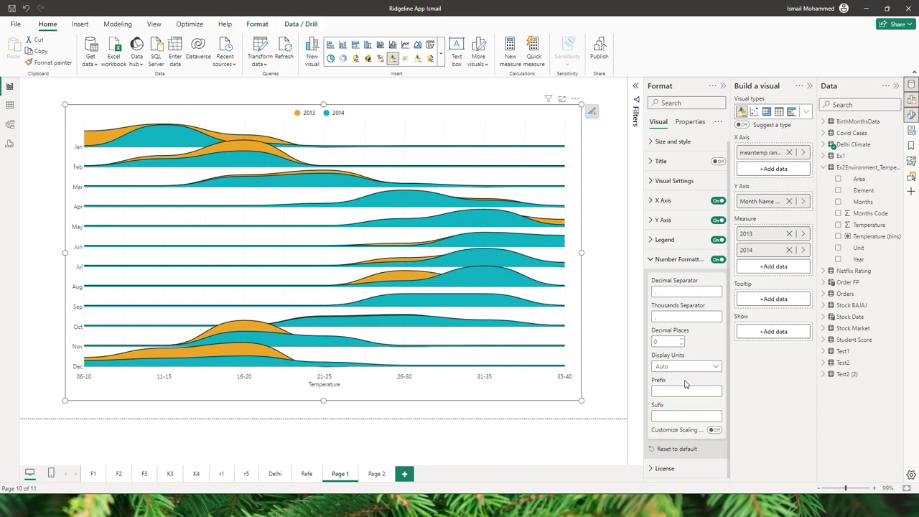
{"action": "left_click", "coordinate": [665, 396]}
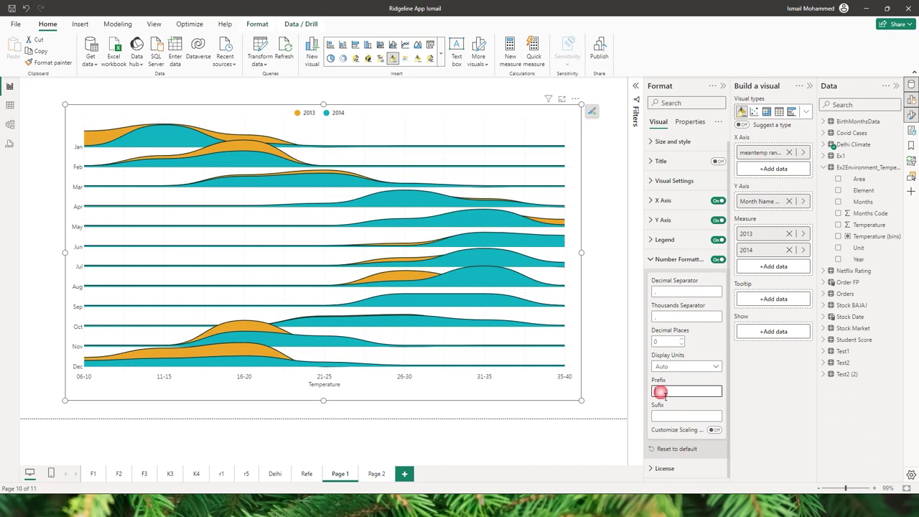